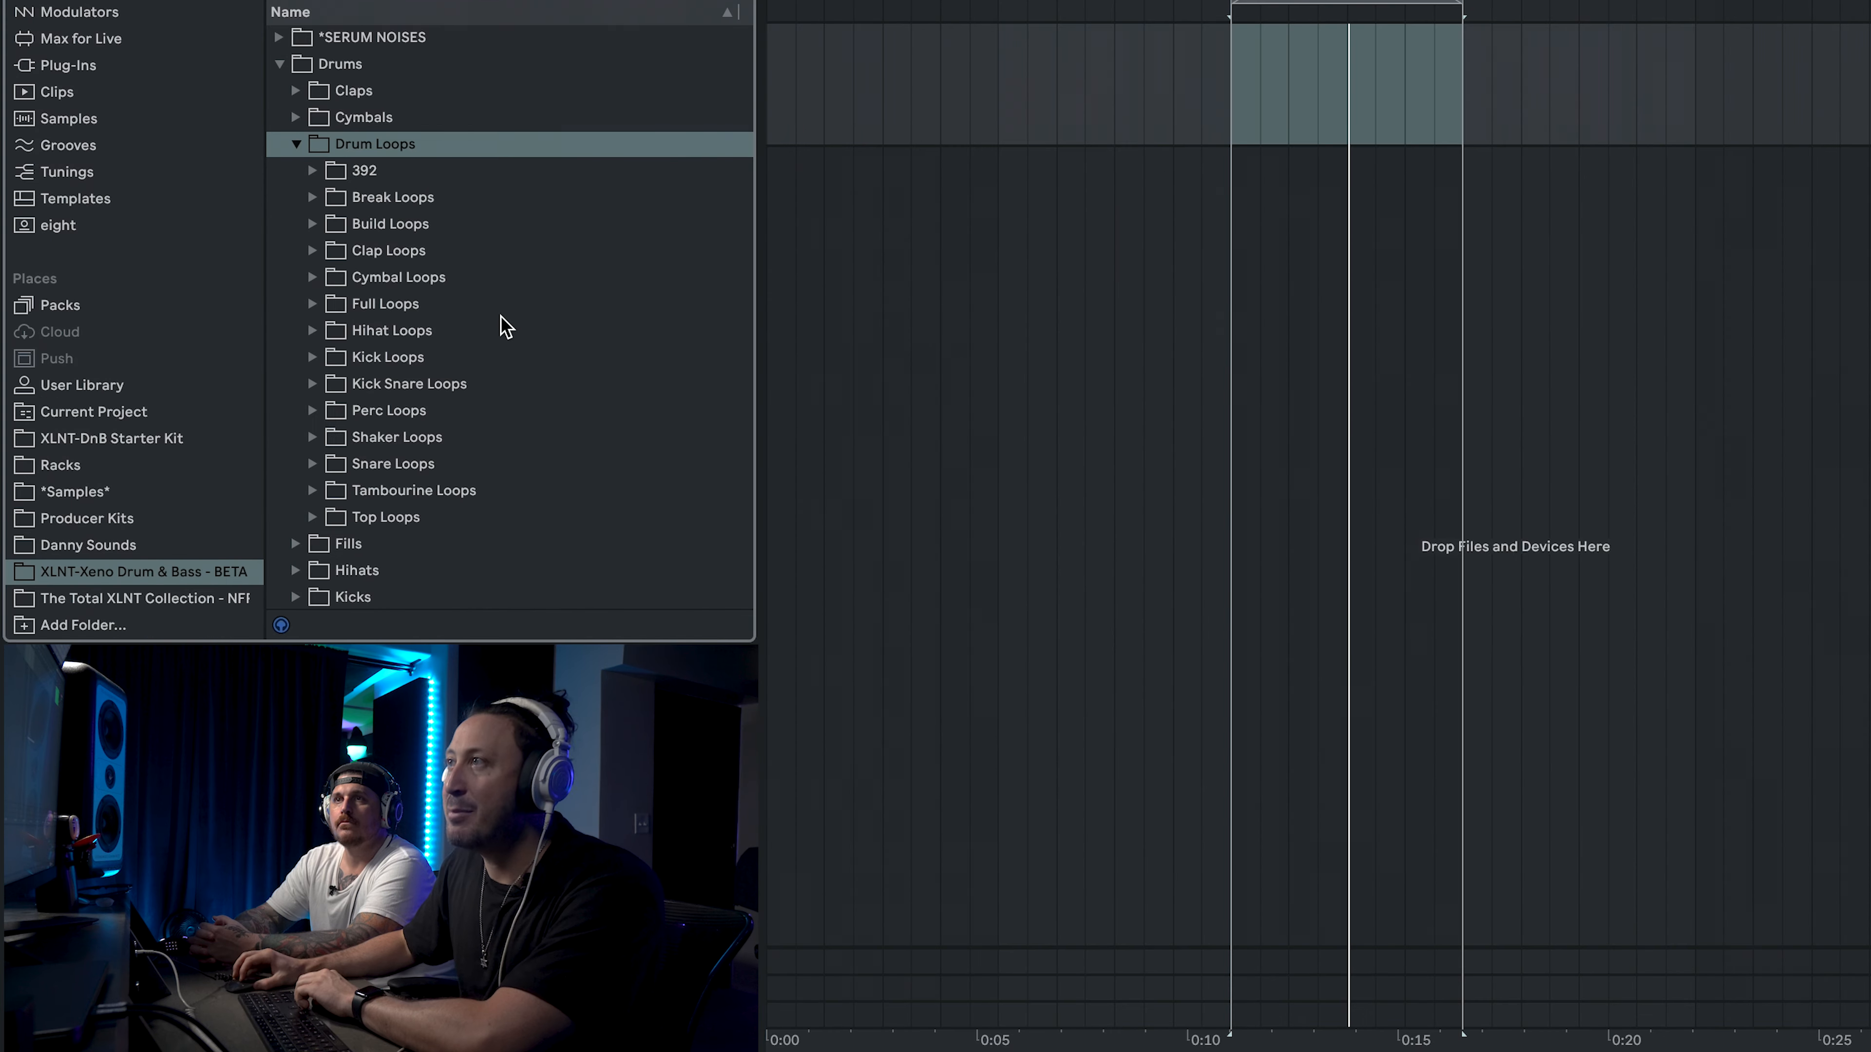
Collapse the Drum Loops folder in the browser and expand the Kicks folder.
{"action": "left_click", "coordinate": [331, 338]}
{"action": "key", "text": "Left"}
{"action": "key", "text": "Left"}
{"action": "key", "text": "Down"}
{"action": "key", "text": "Down"}
{"action": "key", "text": "Down"}
{"action": "key", "text": "Right"}
{"action": "key", "text": "Down"}
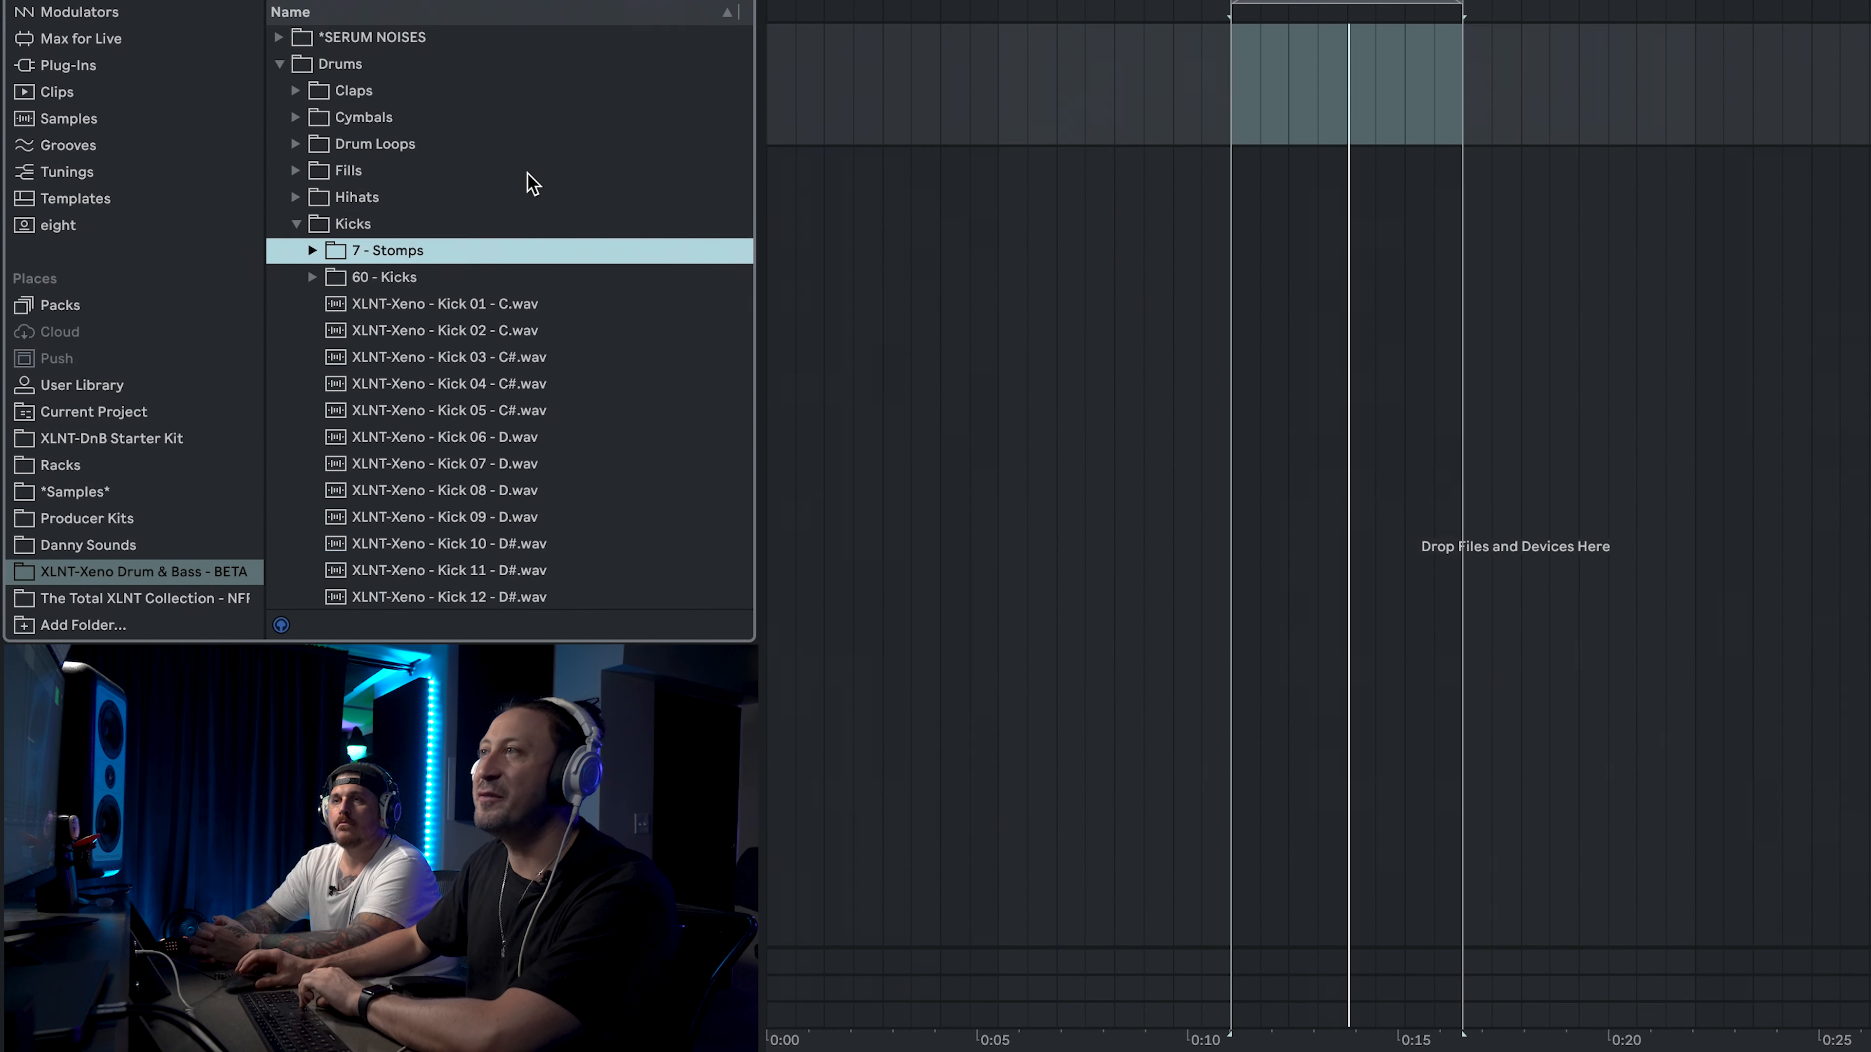
Audition the first kick samples in the Kicks folder and select XLNT-Xeno - Kick 03 - C#.wav.
{"action": "key", "text": "Down"}
{"action": "key", "text": "Down"}
{"action": "key", "text": "Down"}
{"action": "key", "text": "Down"}
{"action": "key", "text": "Up"}
{"action": "key", "text": "Down"}
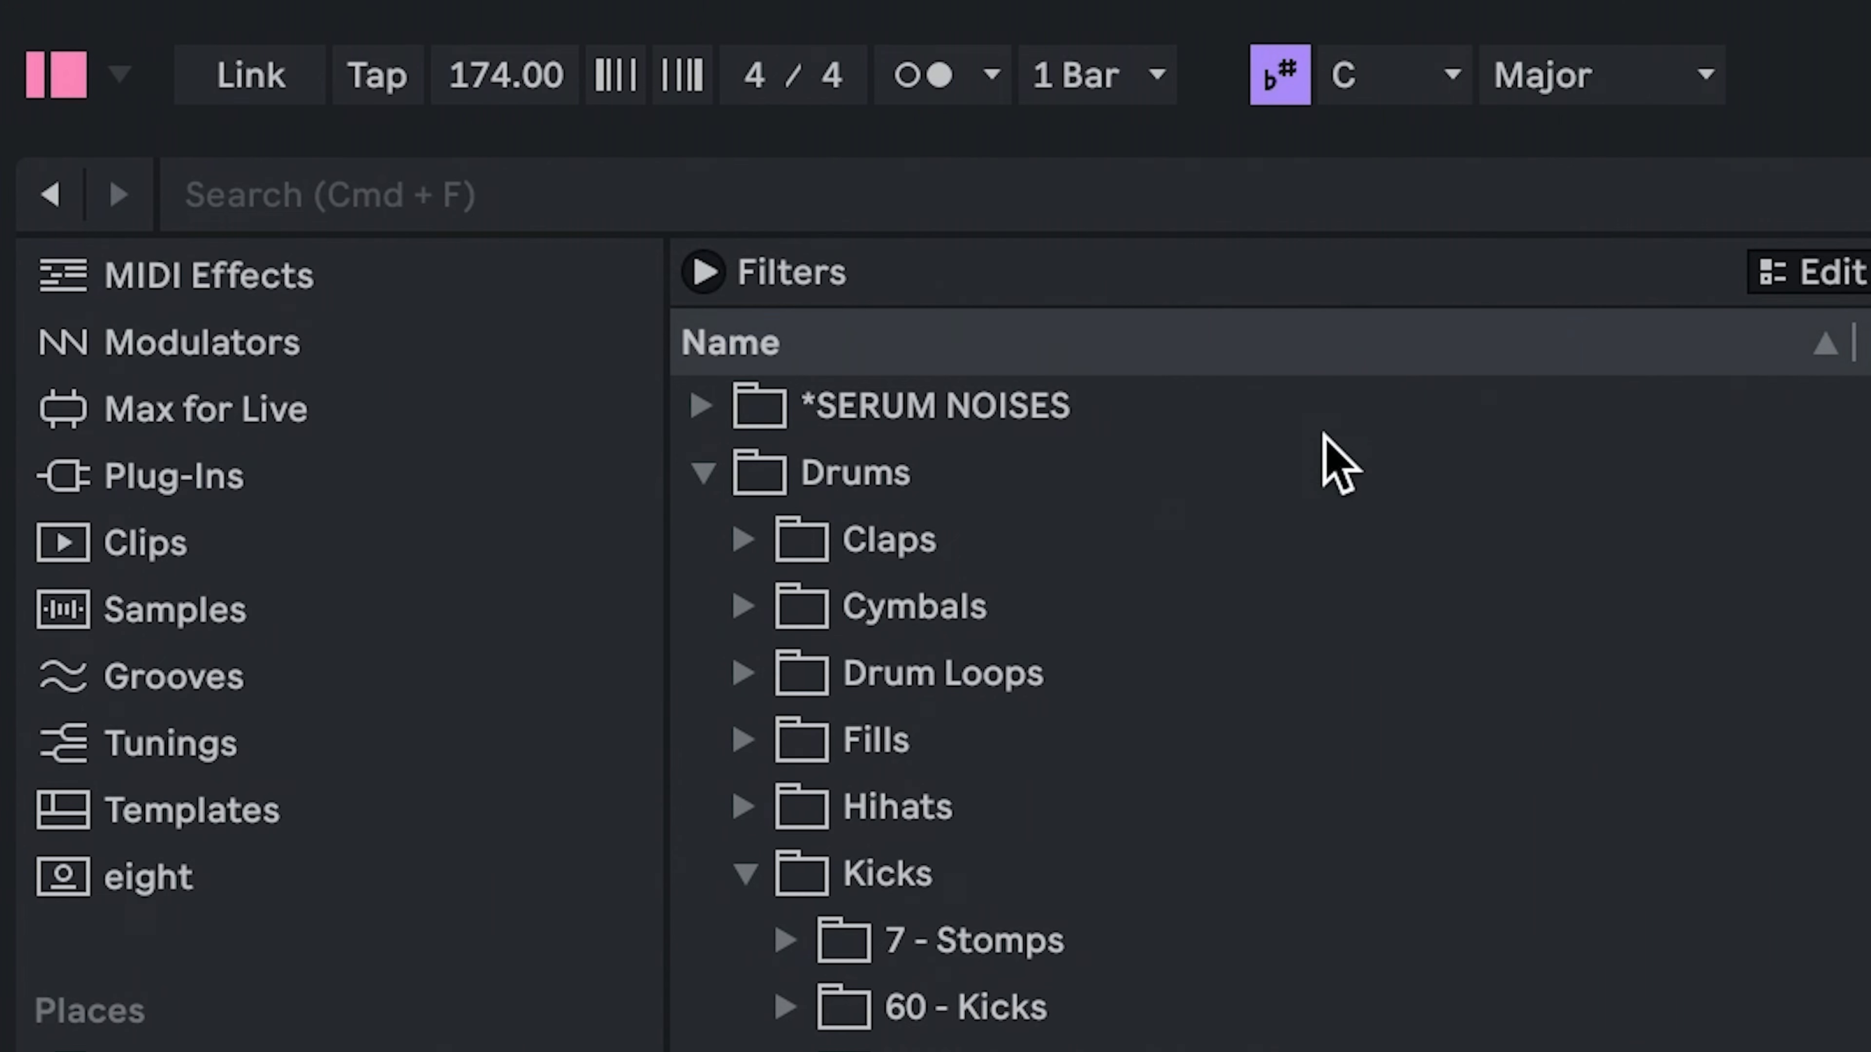
Set the project tempo to 175 BPM.
{"action": "left_click", "coordinate": [505, 77]}
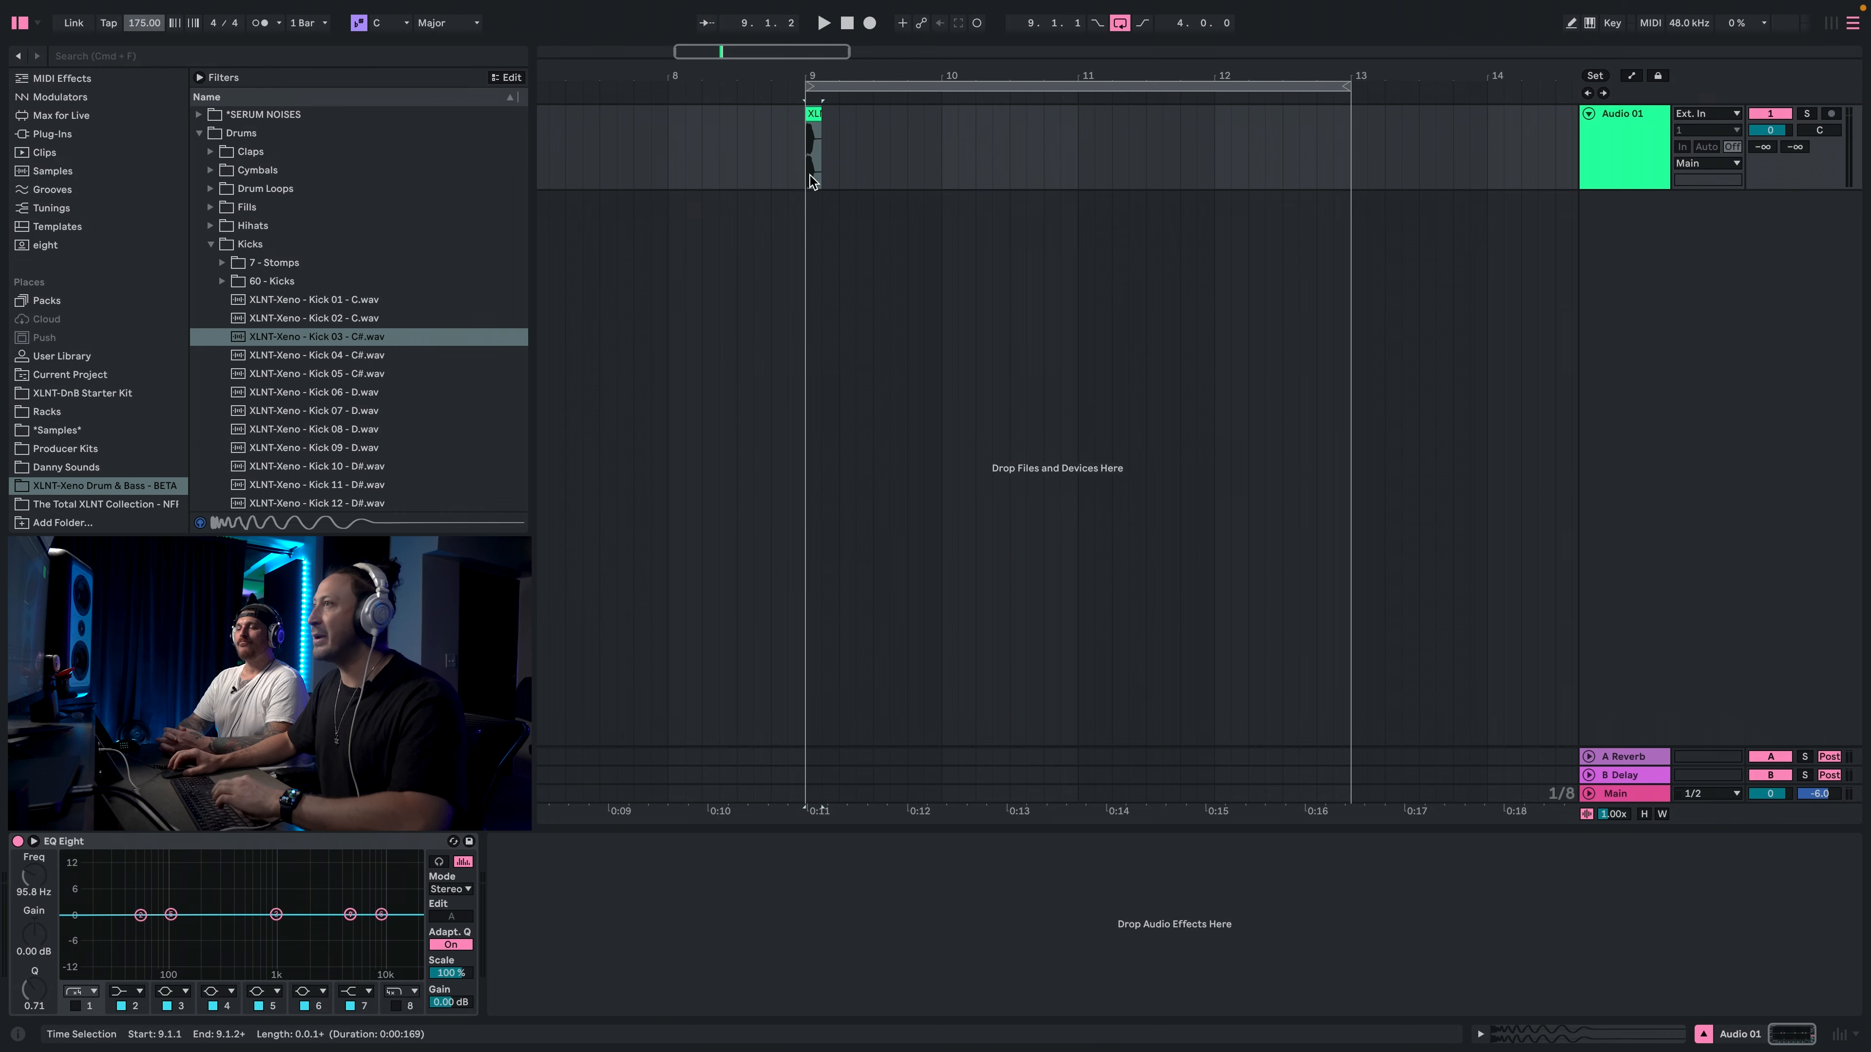
Audition samples in the Claps folder and place XLNT-Xeno - Clap 01.wav on a new audio track at 9.2.1.
{"action": "left_click", "coordinate": [210, 244]}
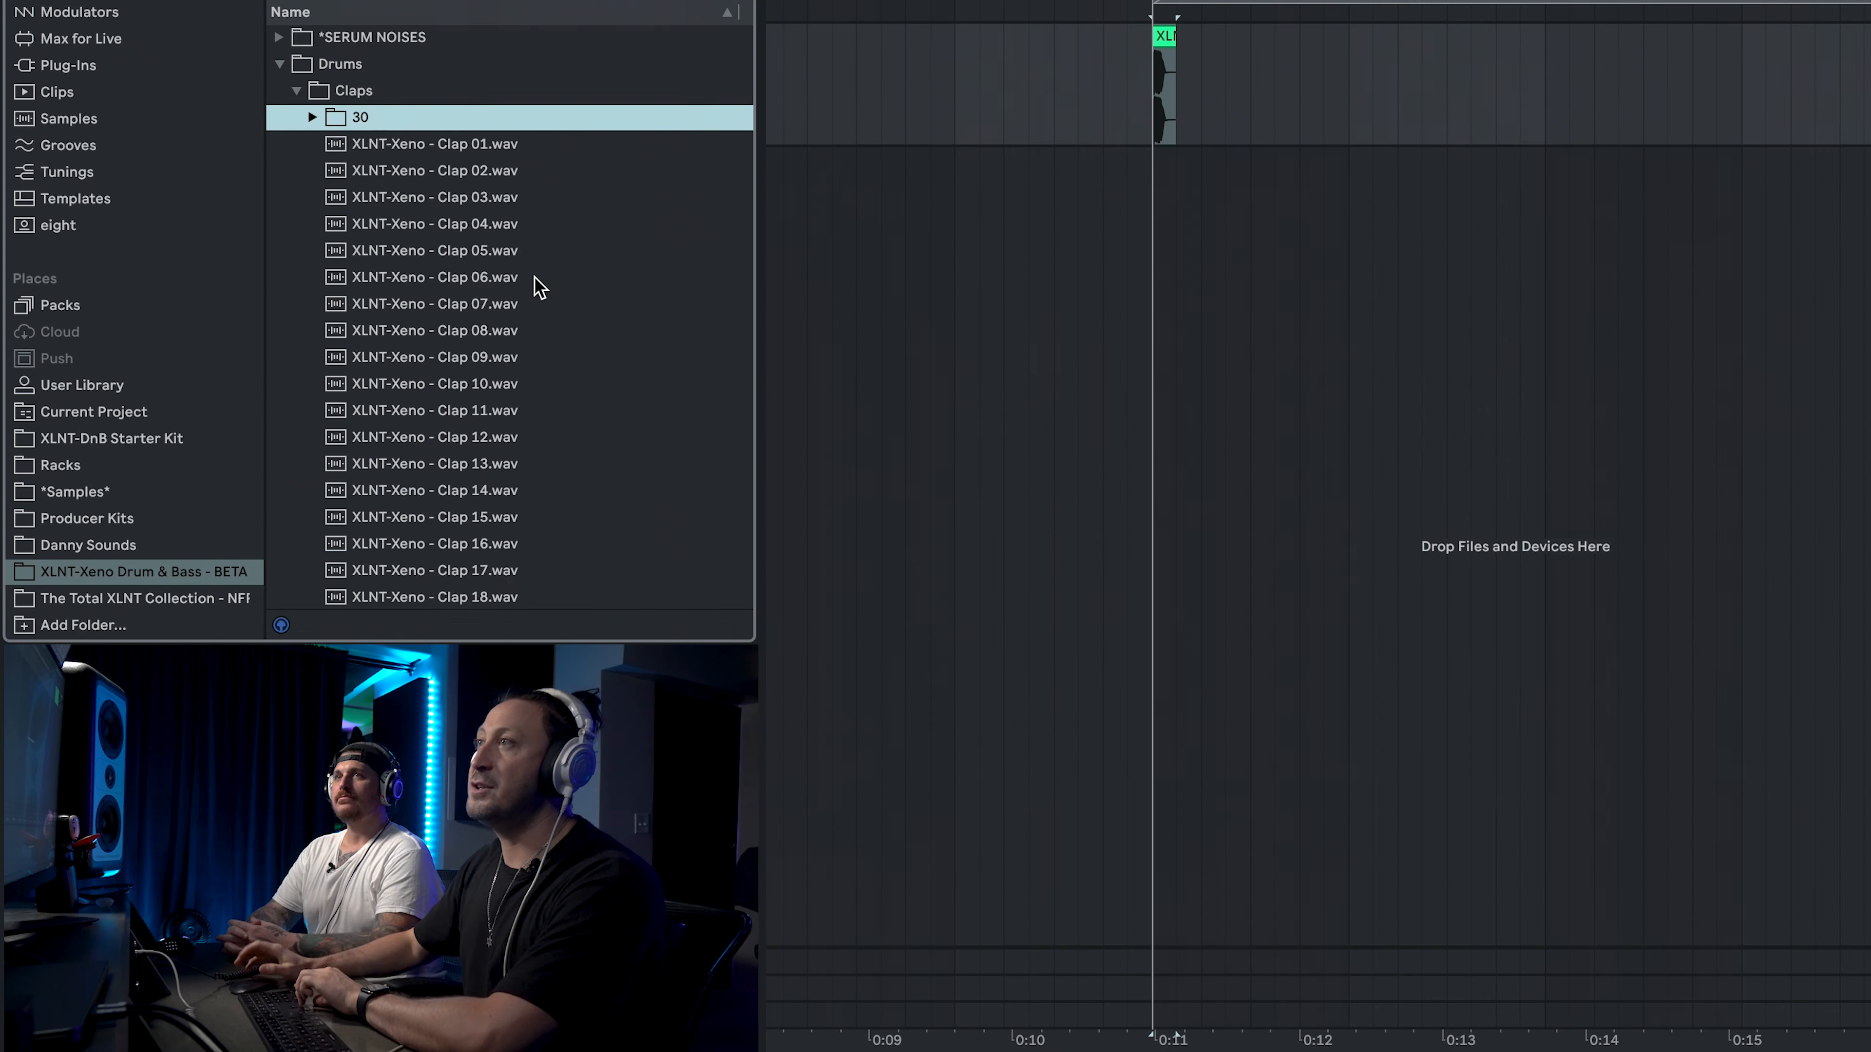
{"action": "key", "text": "Down"}
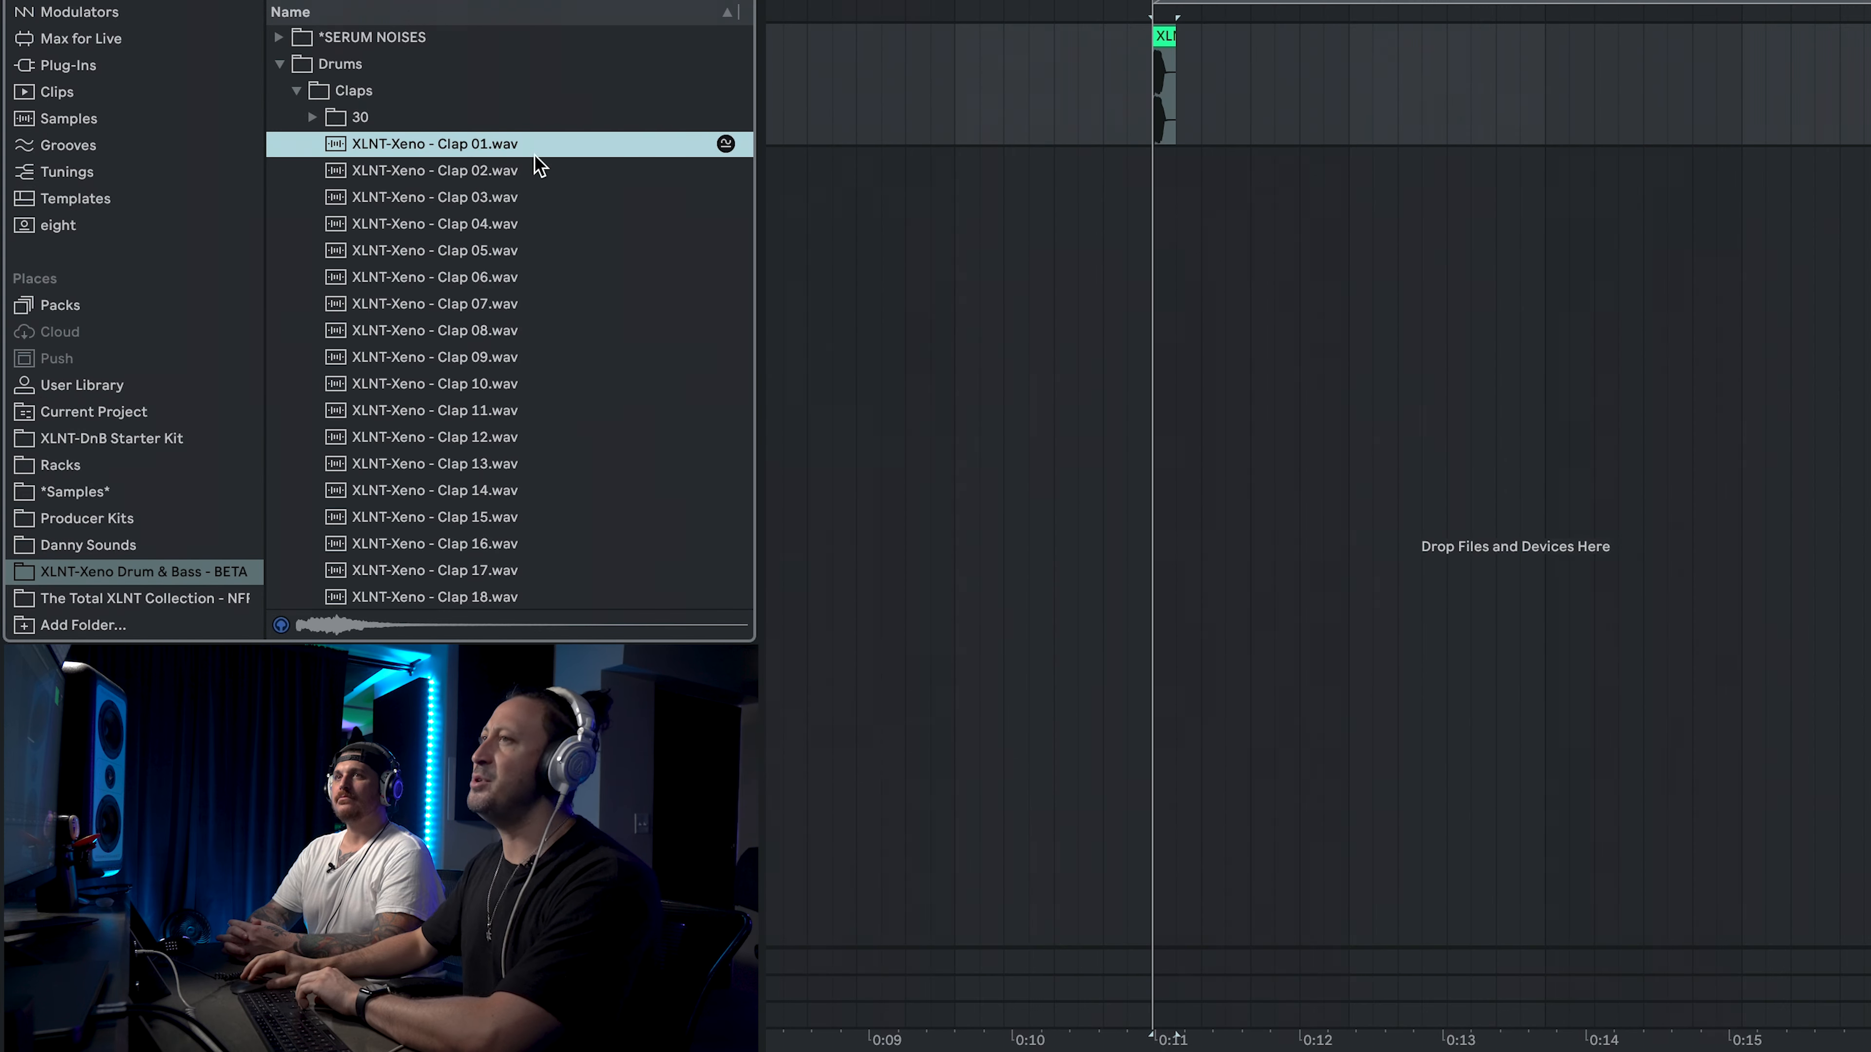
{"action": "key", "text": "Down"}
{"action": "key", "text": "Down"}
{"action": "key", "text": "Down"}
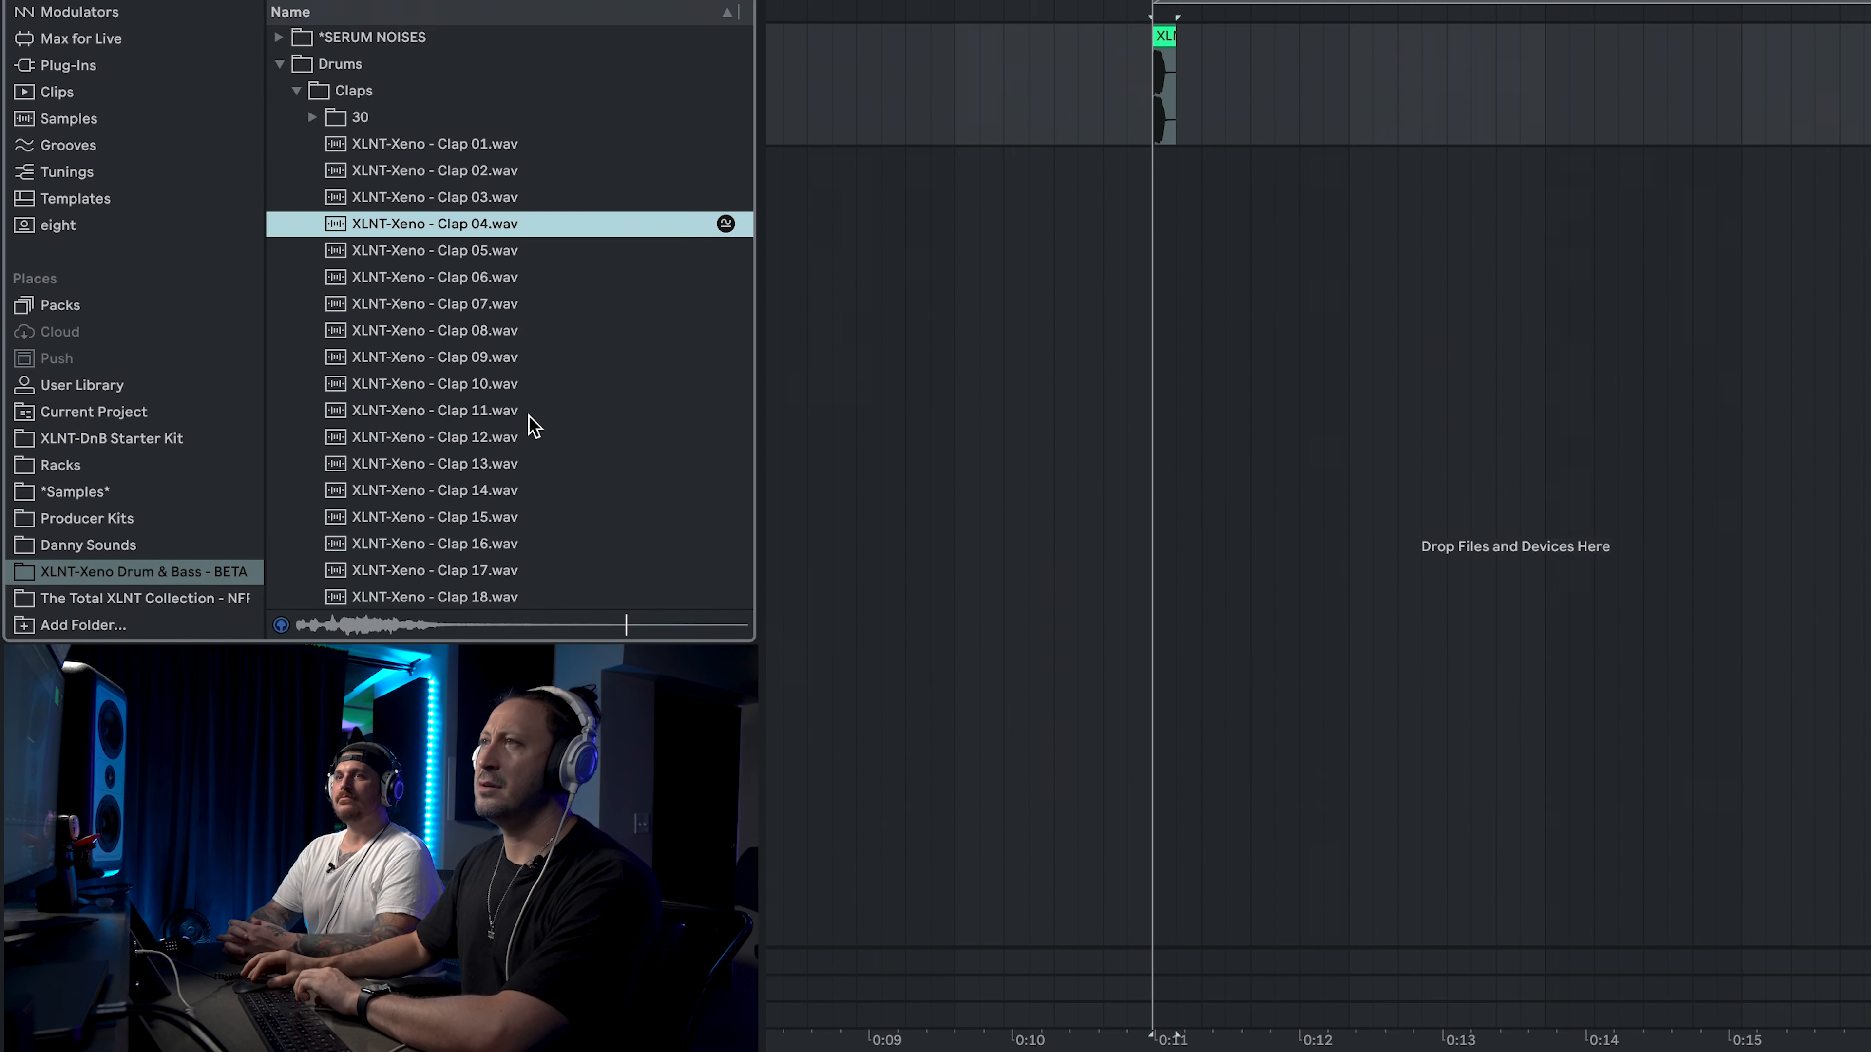
{"action": "left_click", "coordinate": [529, 415]}
{"action": "left_click", "coordinate": [447, 146]}
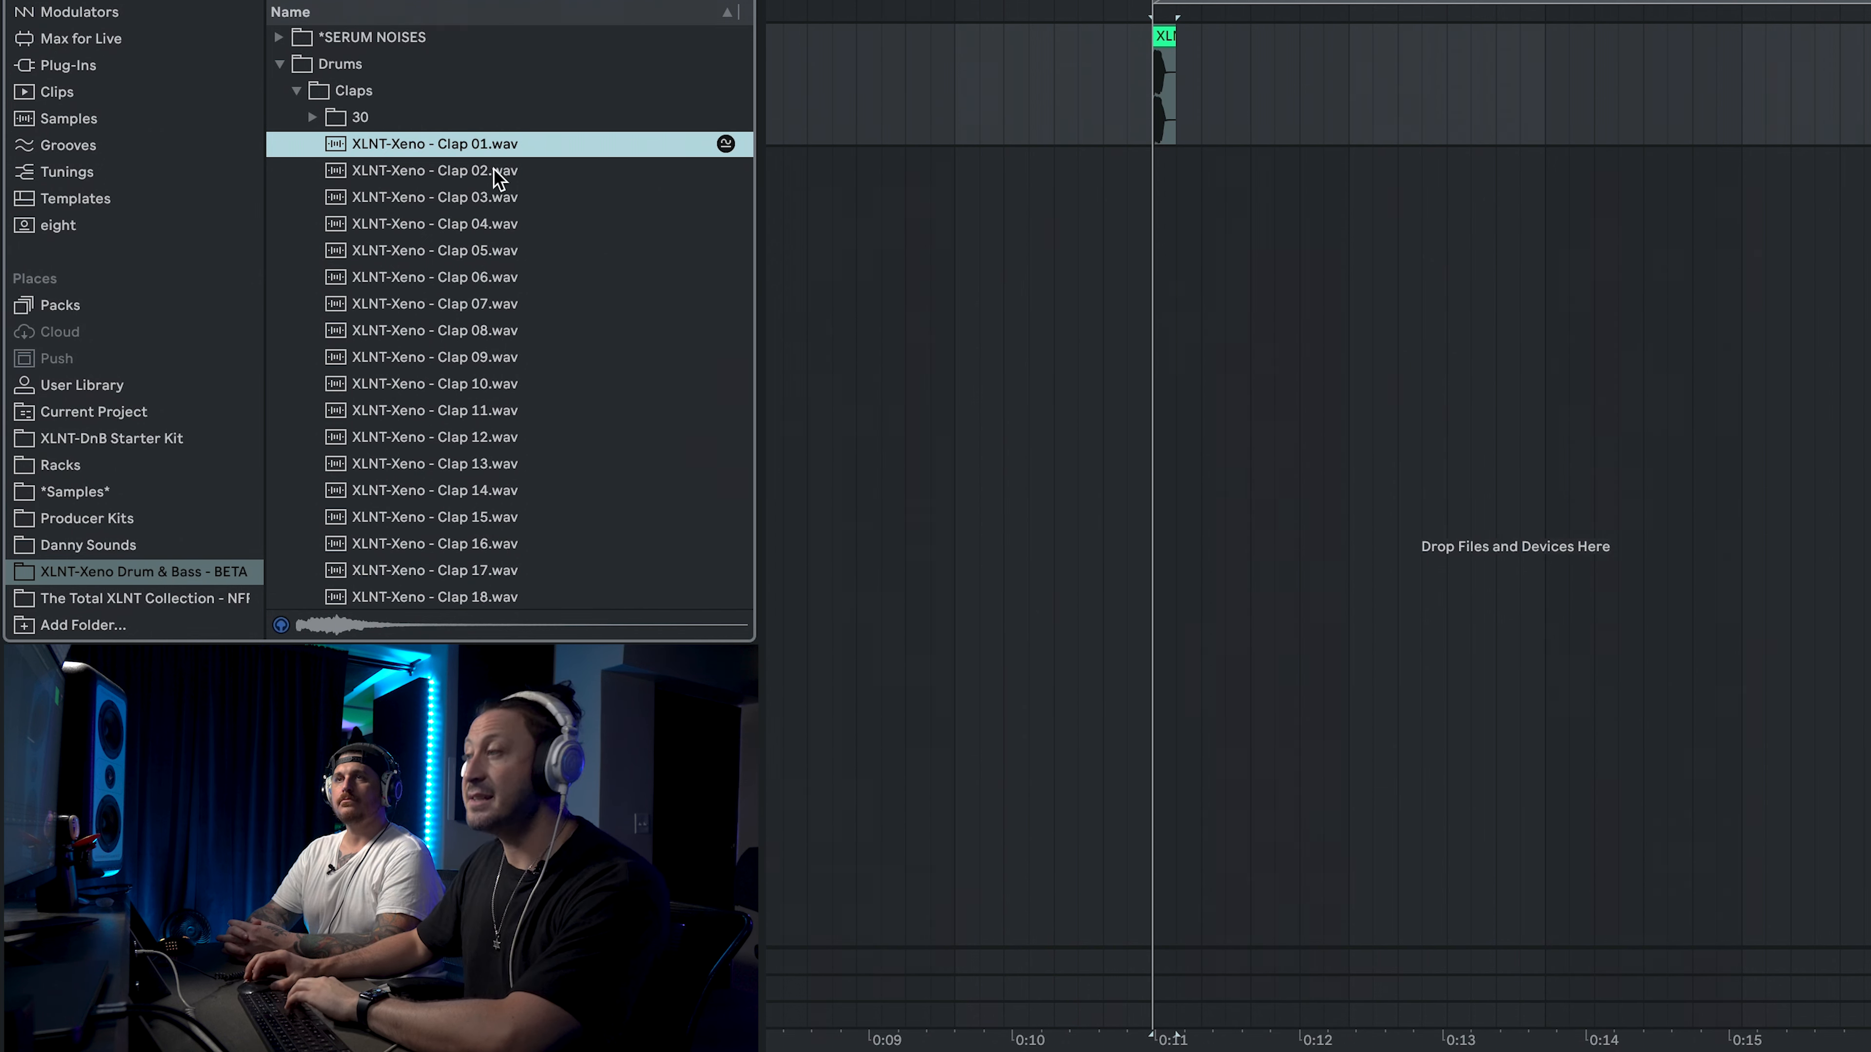
{"action": "left_click_drag", "start_coordinate": [500, 151], "coordinate": [1240, 151]}
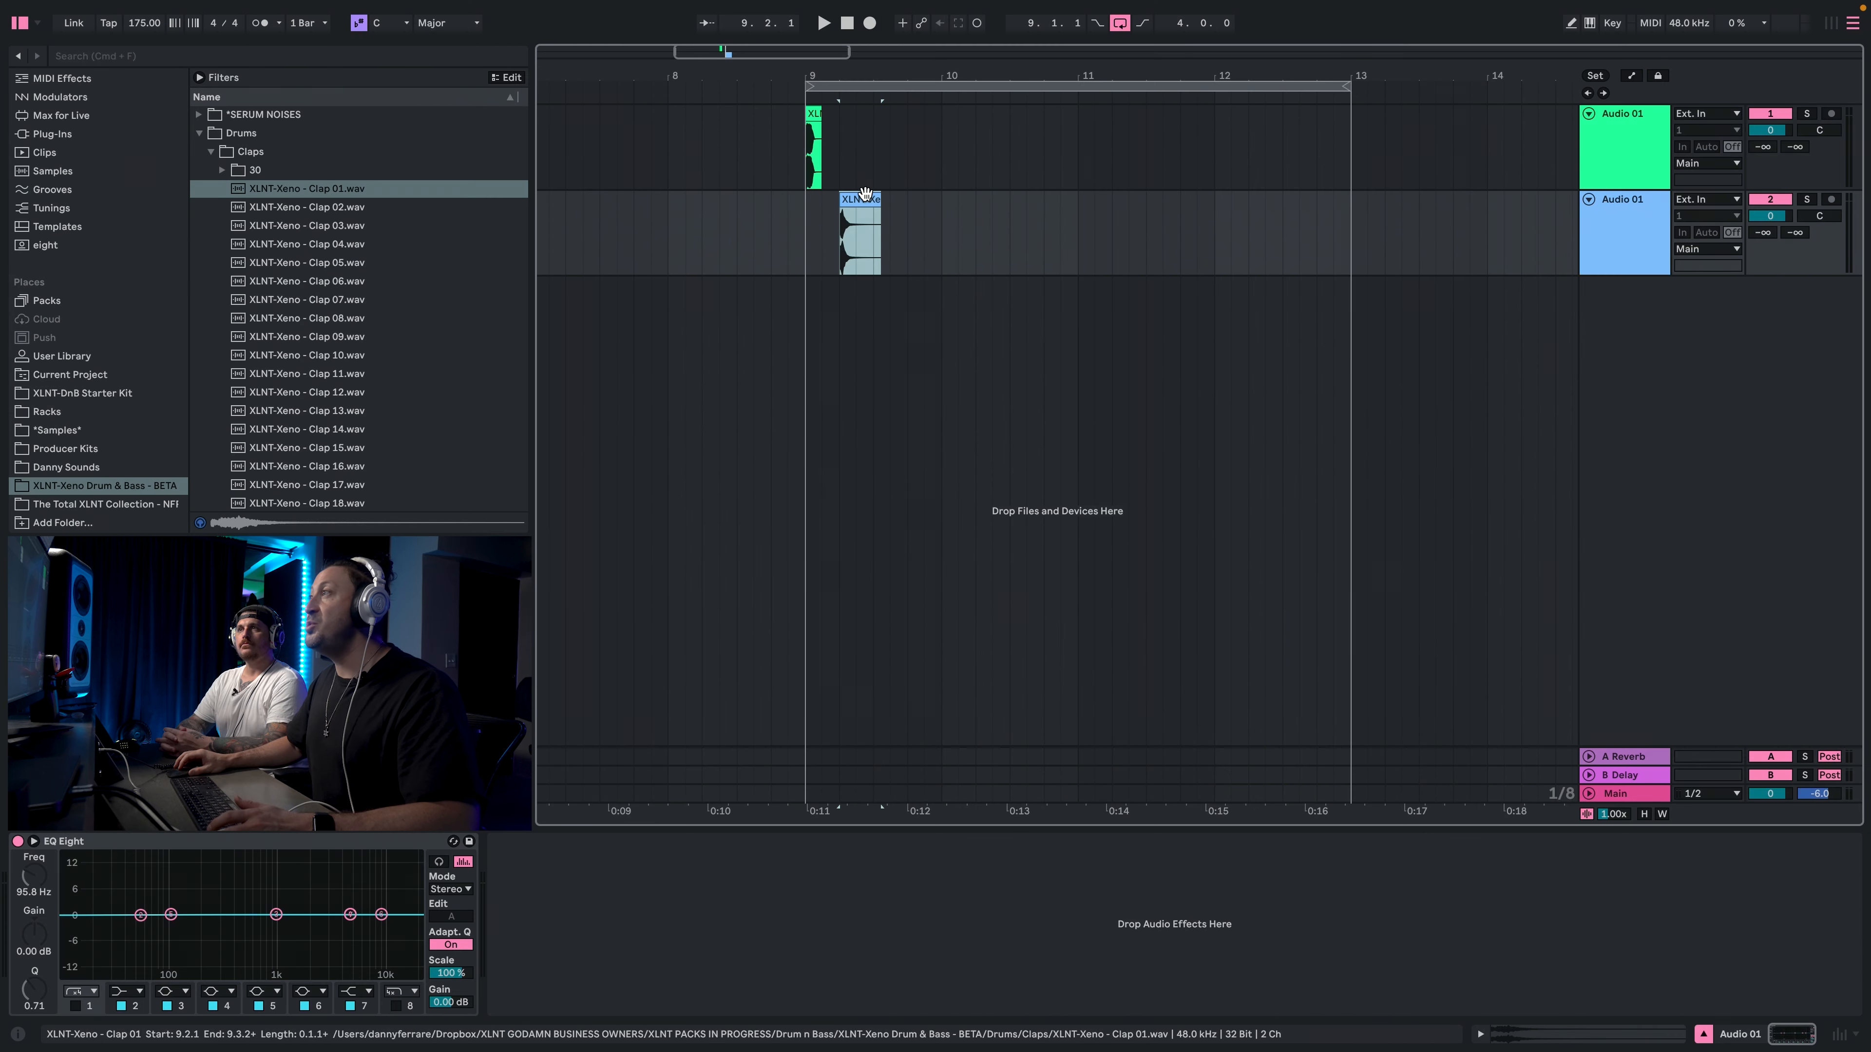
Duplicate the half-bar clap section from 9.1.1 to 9.3.1 seven times to fill bars 9 to 12, then play it.
{"action": "left_click_drag", "start_coordinate": [879, 198], "coordinate": [810, 249]}
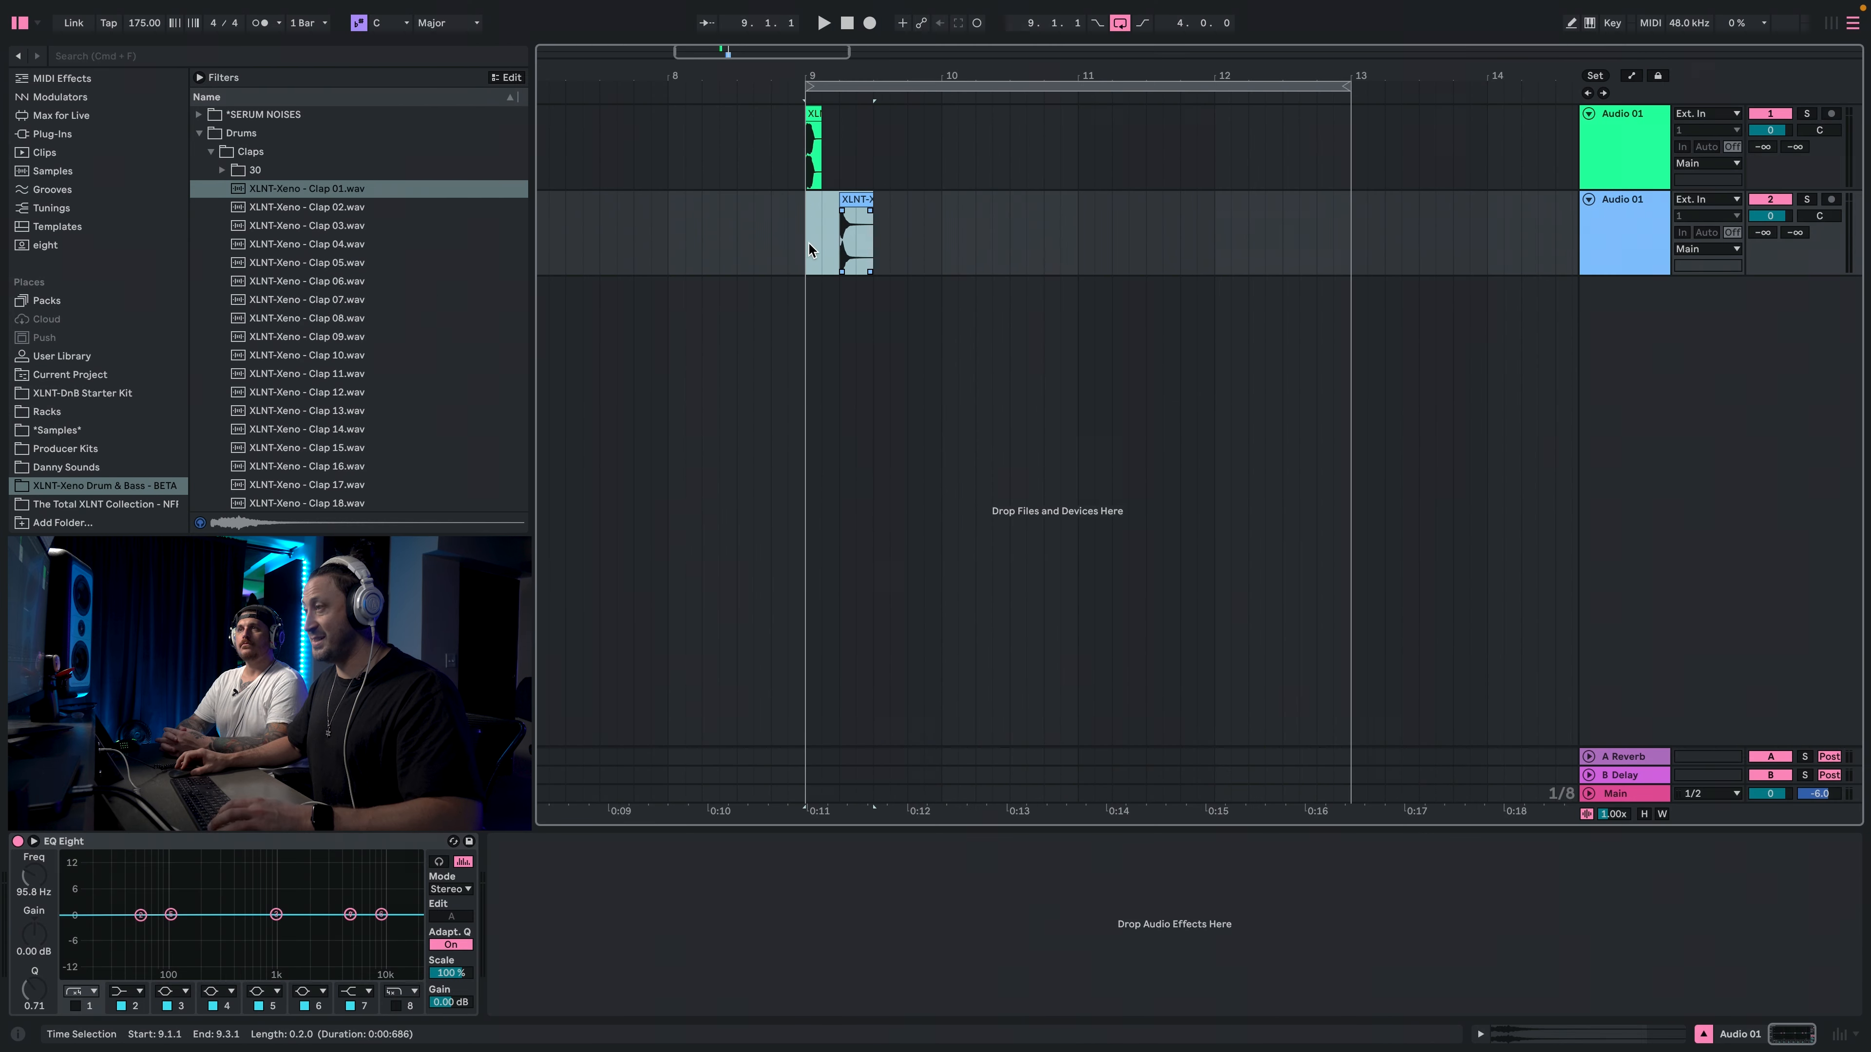
{"action": "key", "text": "super+d"}
{"action": "key", "text": "super+d"}
{"action": "key", "text": "super+d"}
{"action": "key", "text": "super+d"}
{"action": "key", "text": "super+d"}
{"action": "key", "text": "super+d"}
{"action": "key", "text": "super+d"}
{"action": "key", "text": "space"}
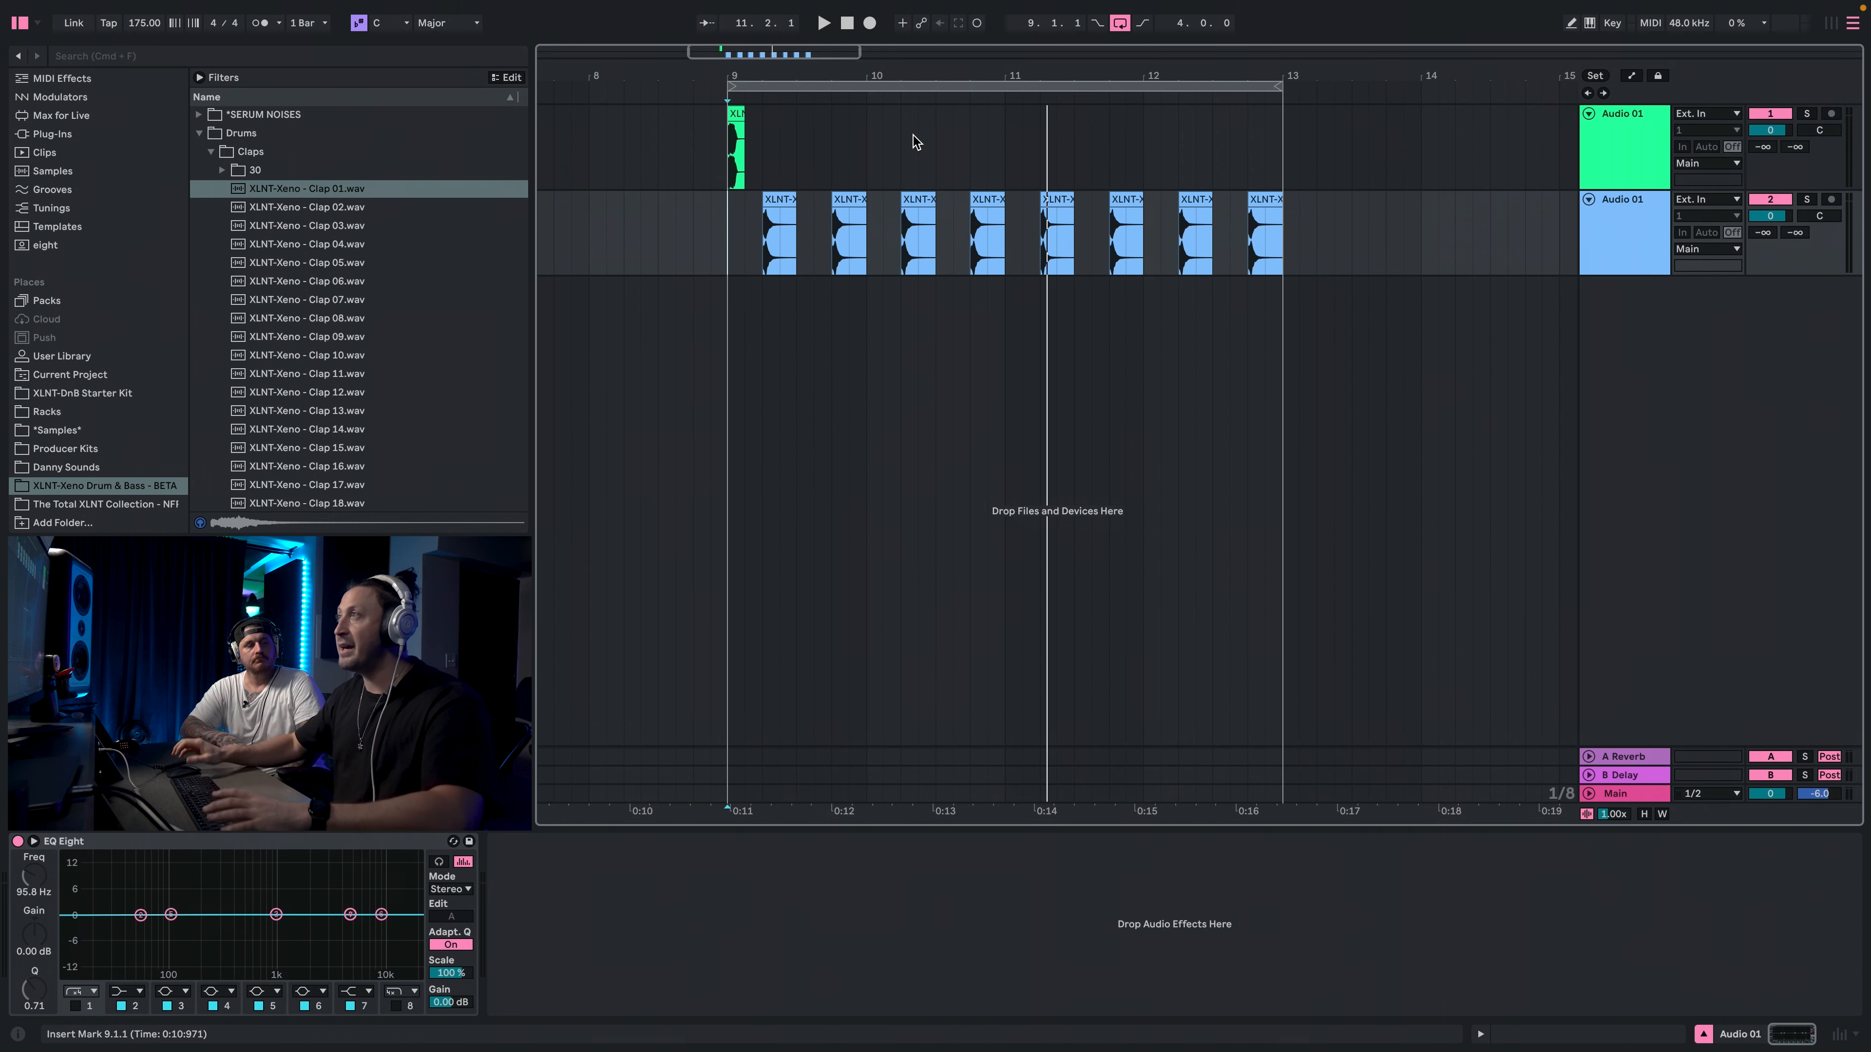
Copy the kick clip at 9.1.1 to 9.3.3 and play the pattern from 9.1.1.
{"action": "left_click_drag", "start_coordinate": [729, 158], "coordinate": [763, 148]}
{"action": "scroll", "coordinate": [803, 141], "scroll_direction": "up", "scroll_amount": 2}
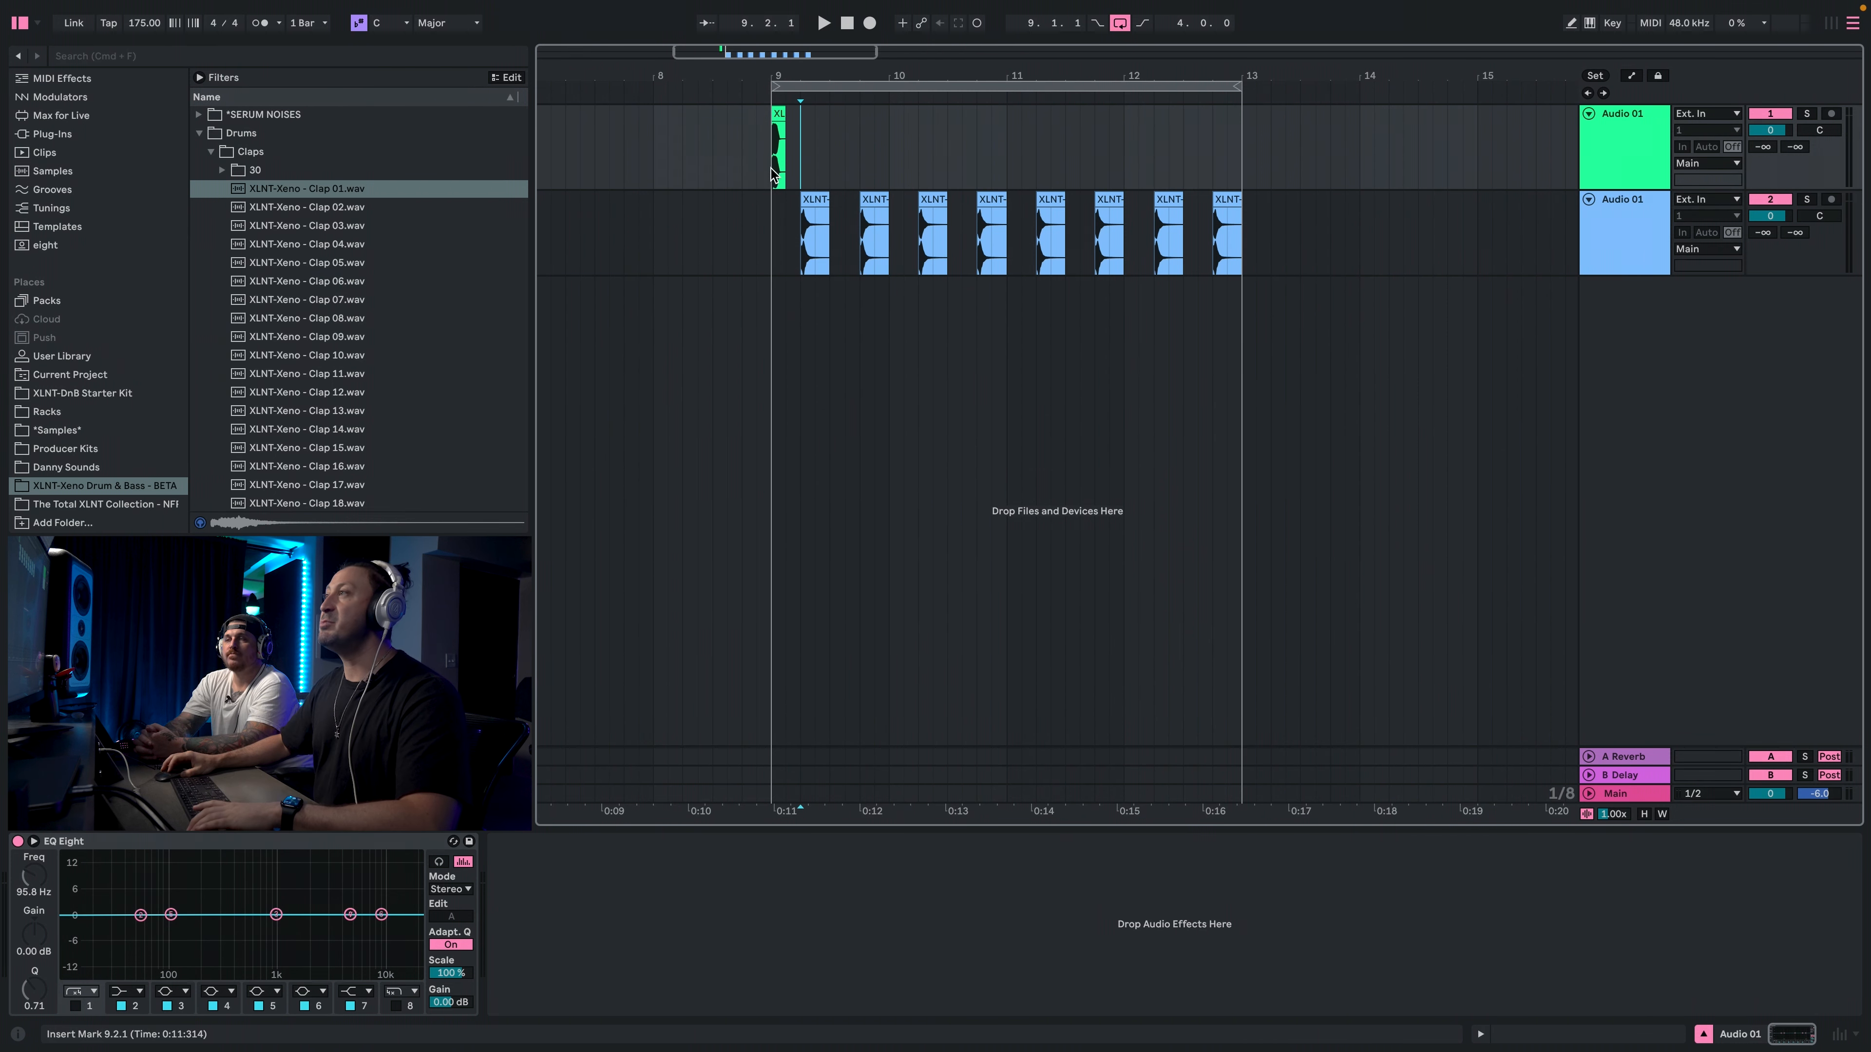
{"action": "left_click_drag", "start_coordinate": [798, 79], "coordinate": [799, 111]}
{"action": "left_click", "coordinate": [823, 200]}
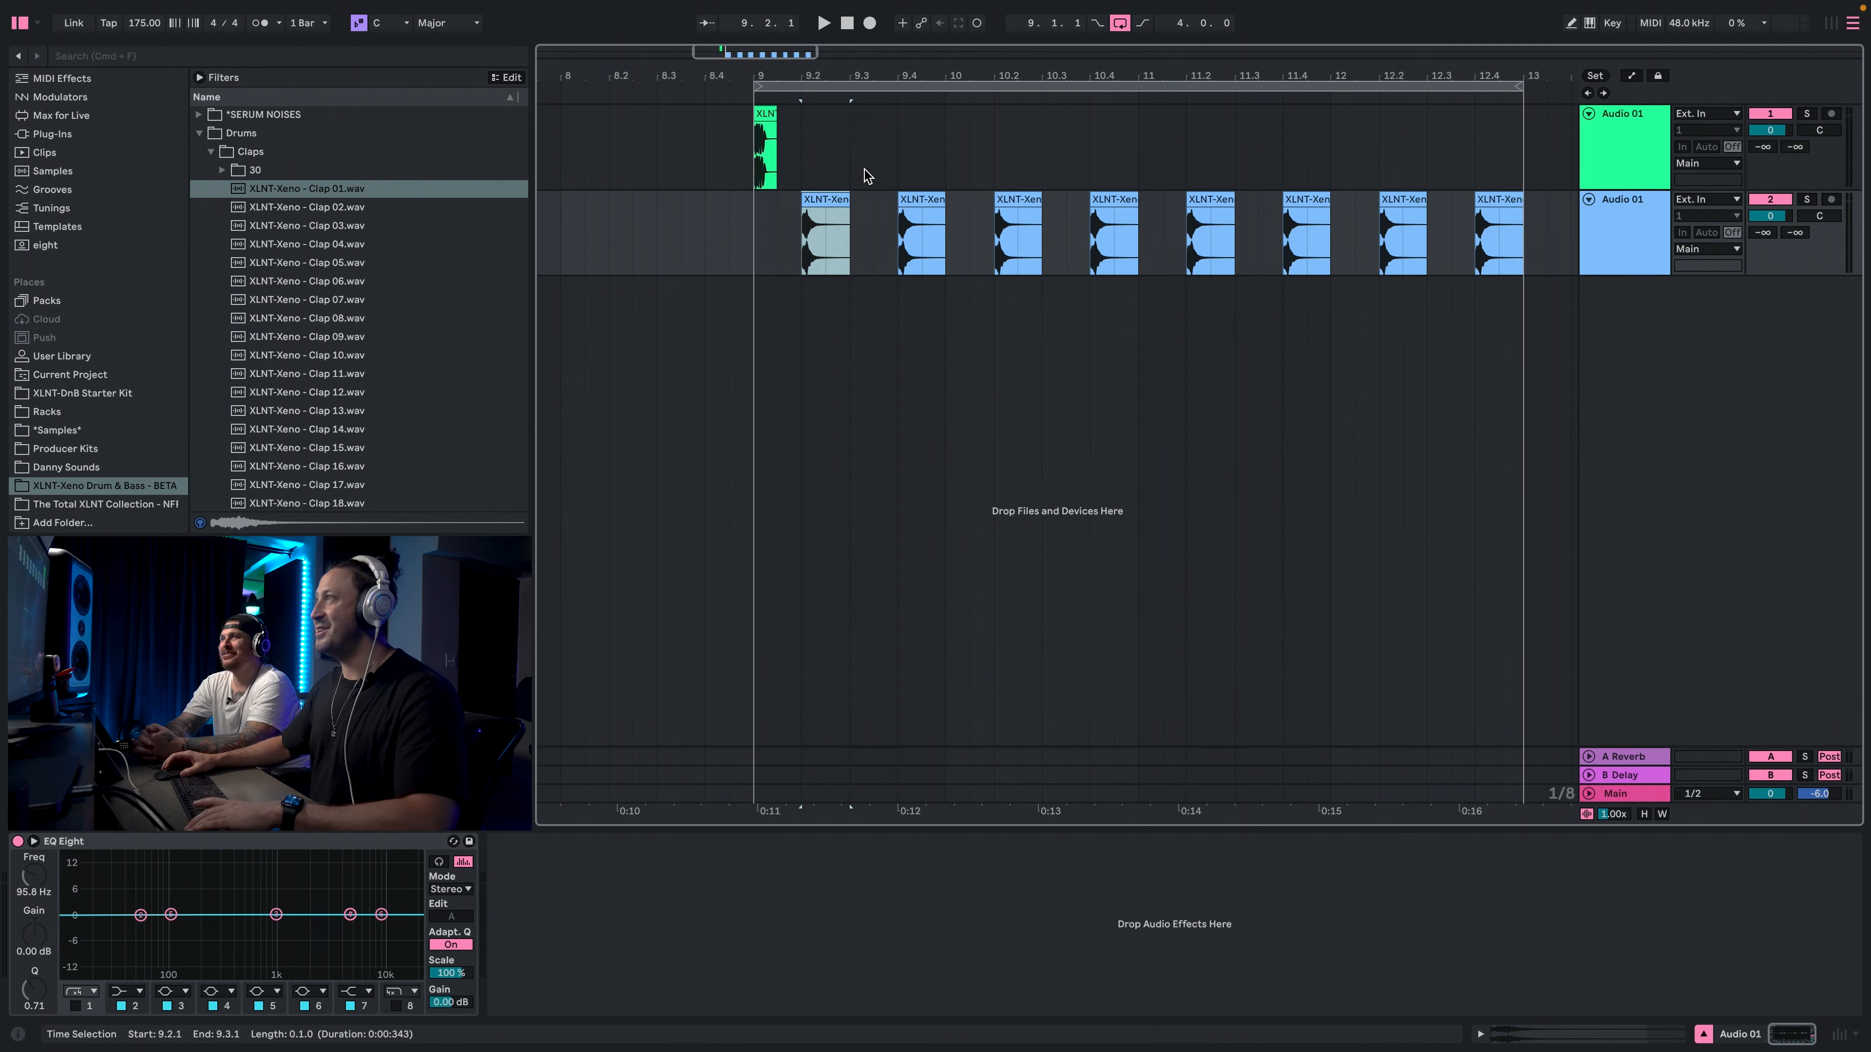
{"action": "left_click", "coordinate": [766, 148]}
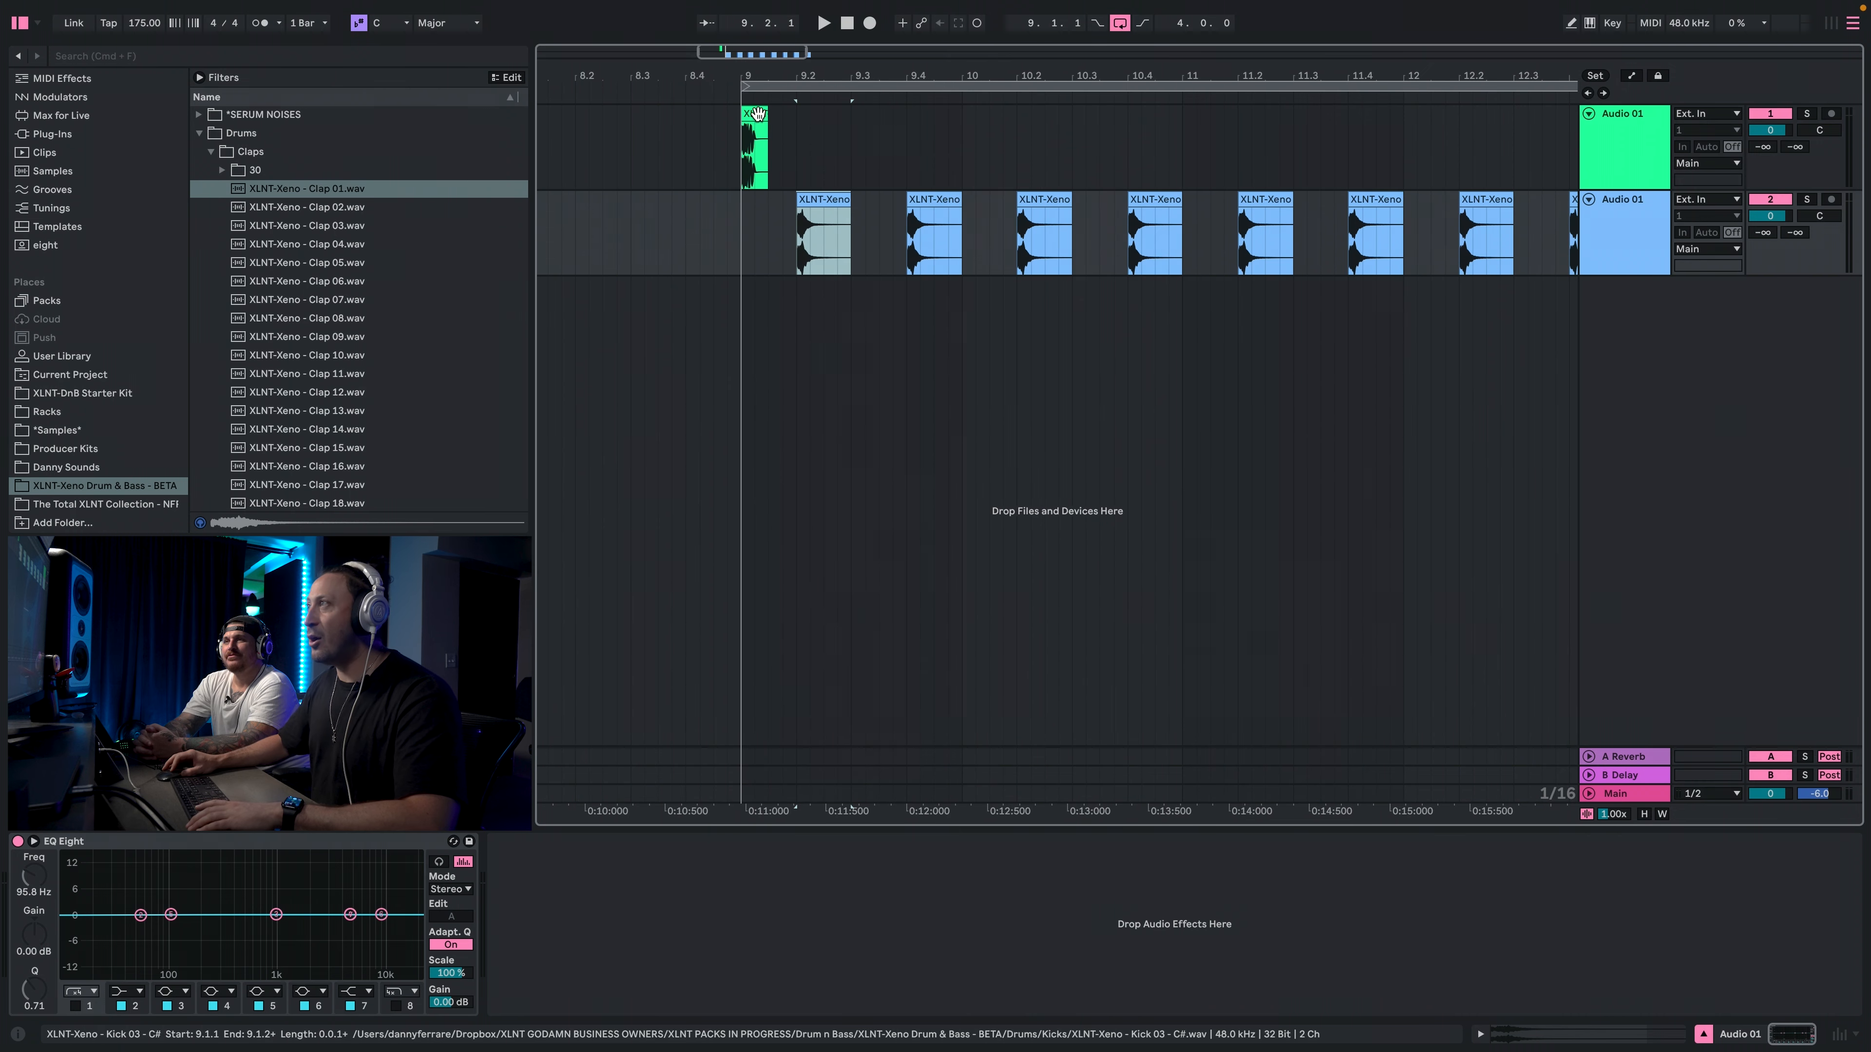
{"action": "scroll", "coordinate": [803, 125], "scroll_direction": "up", "scroll_amount": 2}
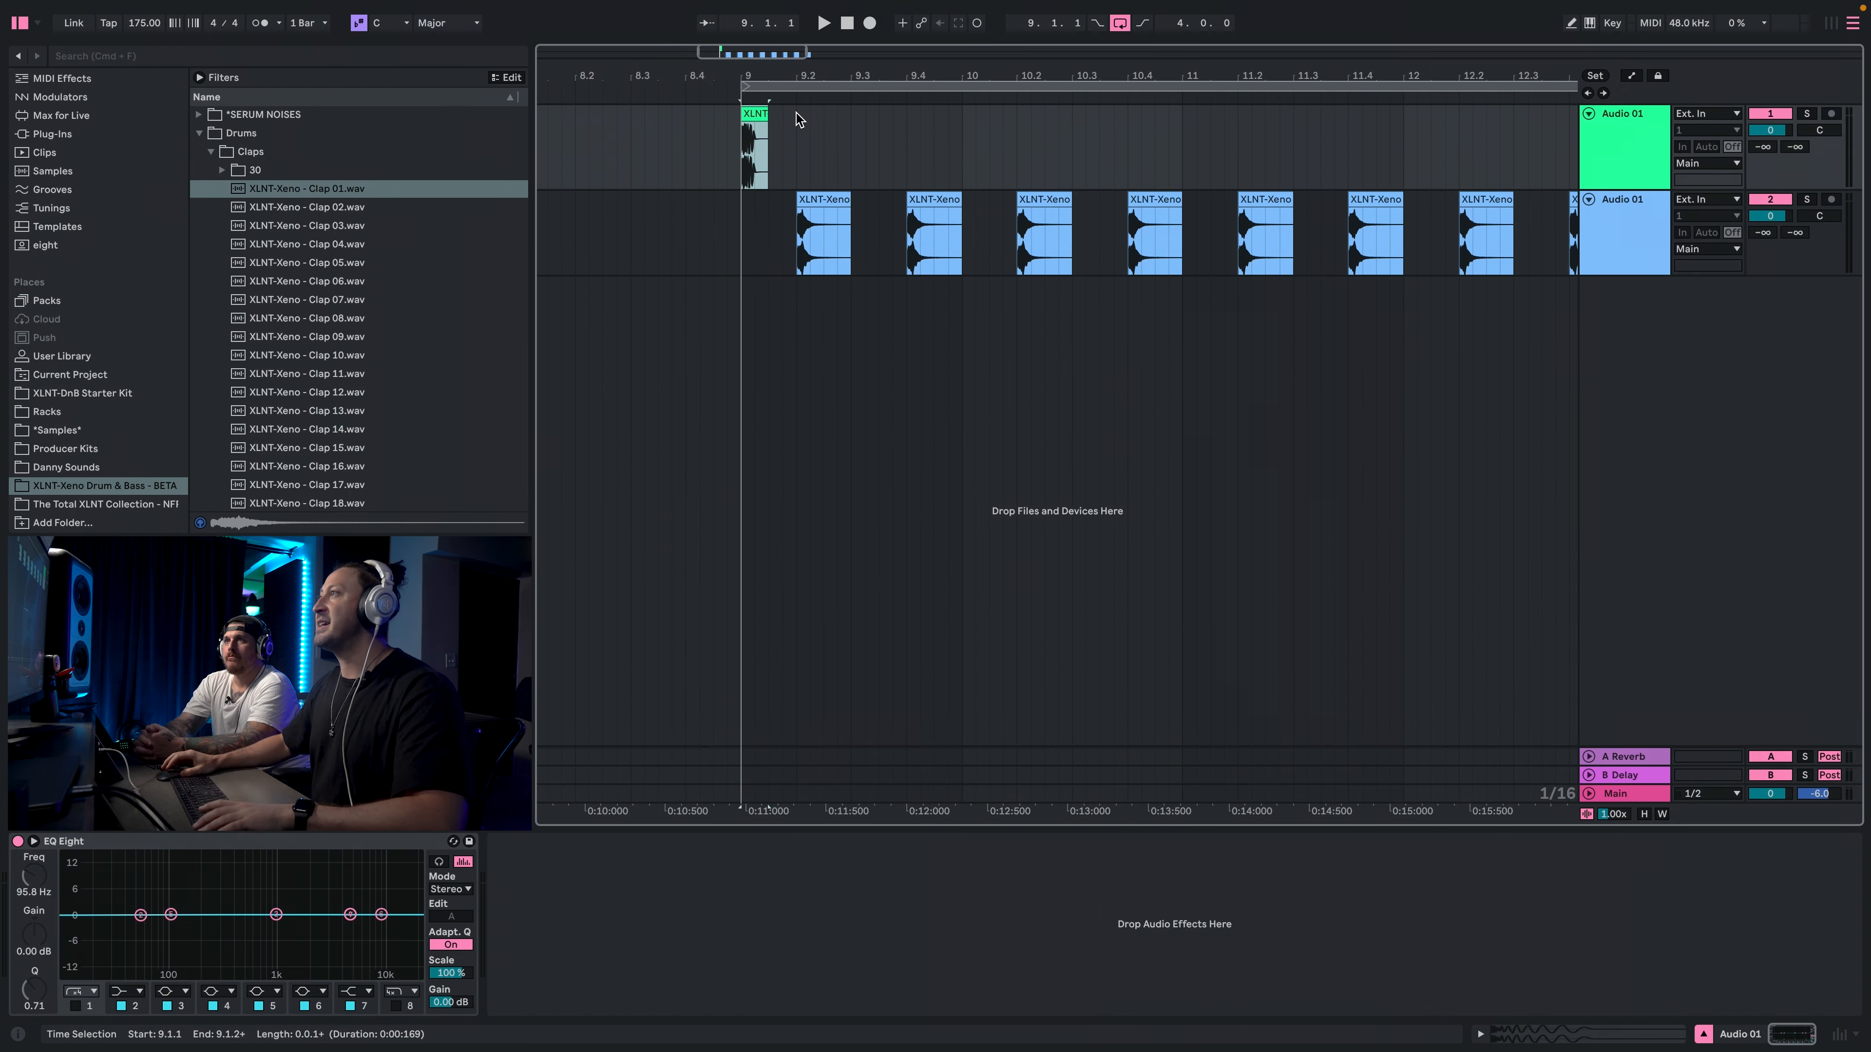
{"action": "left_click", "coordinate": [878, 143]}
{"action": "key", "text": "super+v"}
{"action": "left_click", "coordinate": [747, 164]}
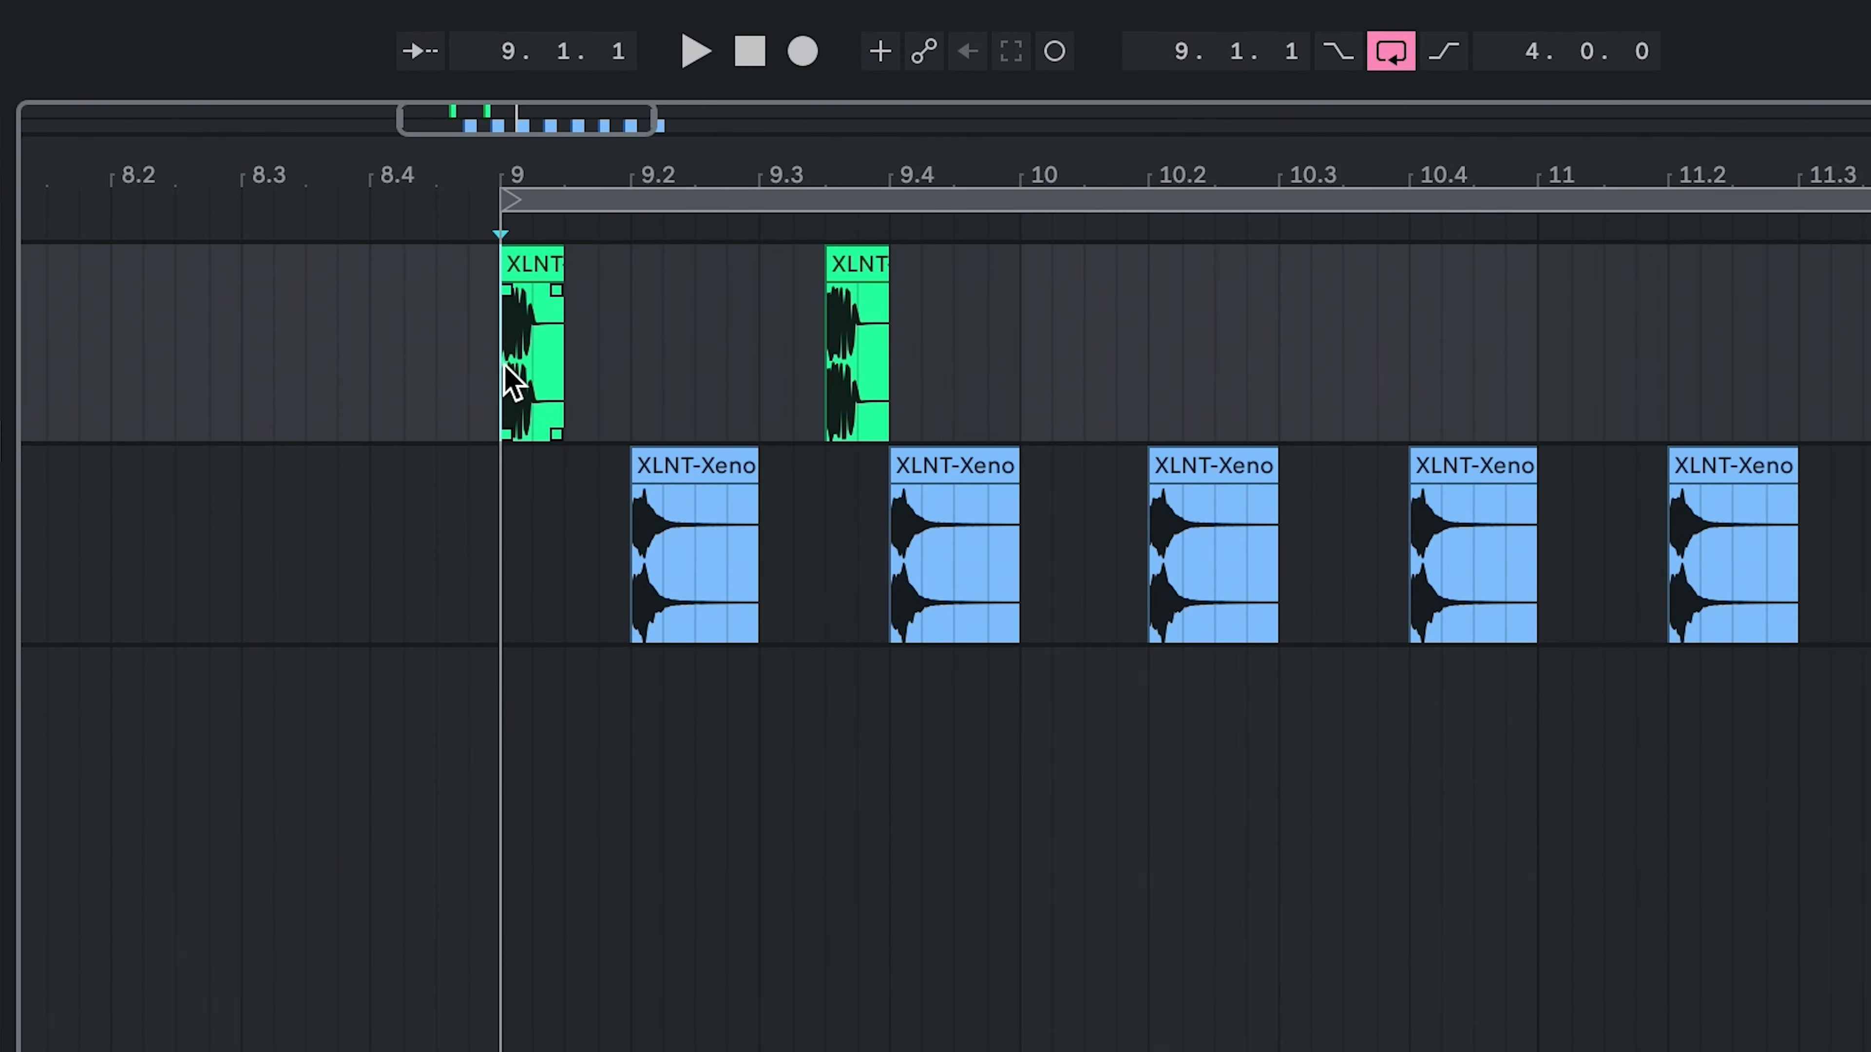
{"action": "key", "text": "space"}
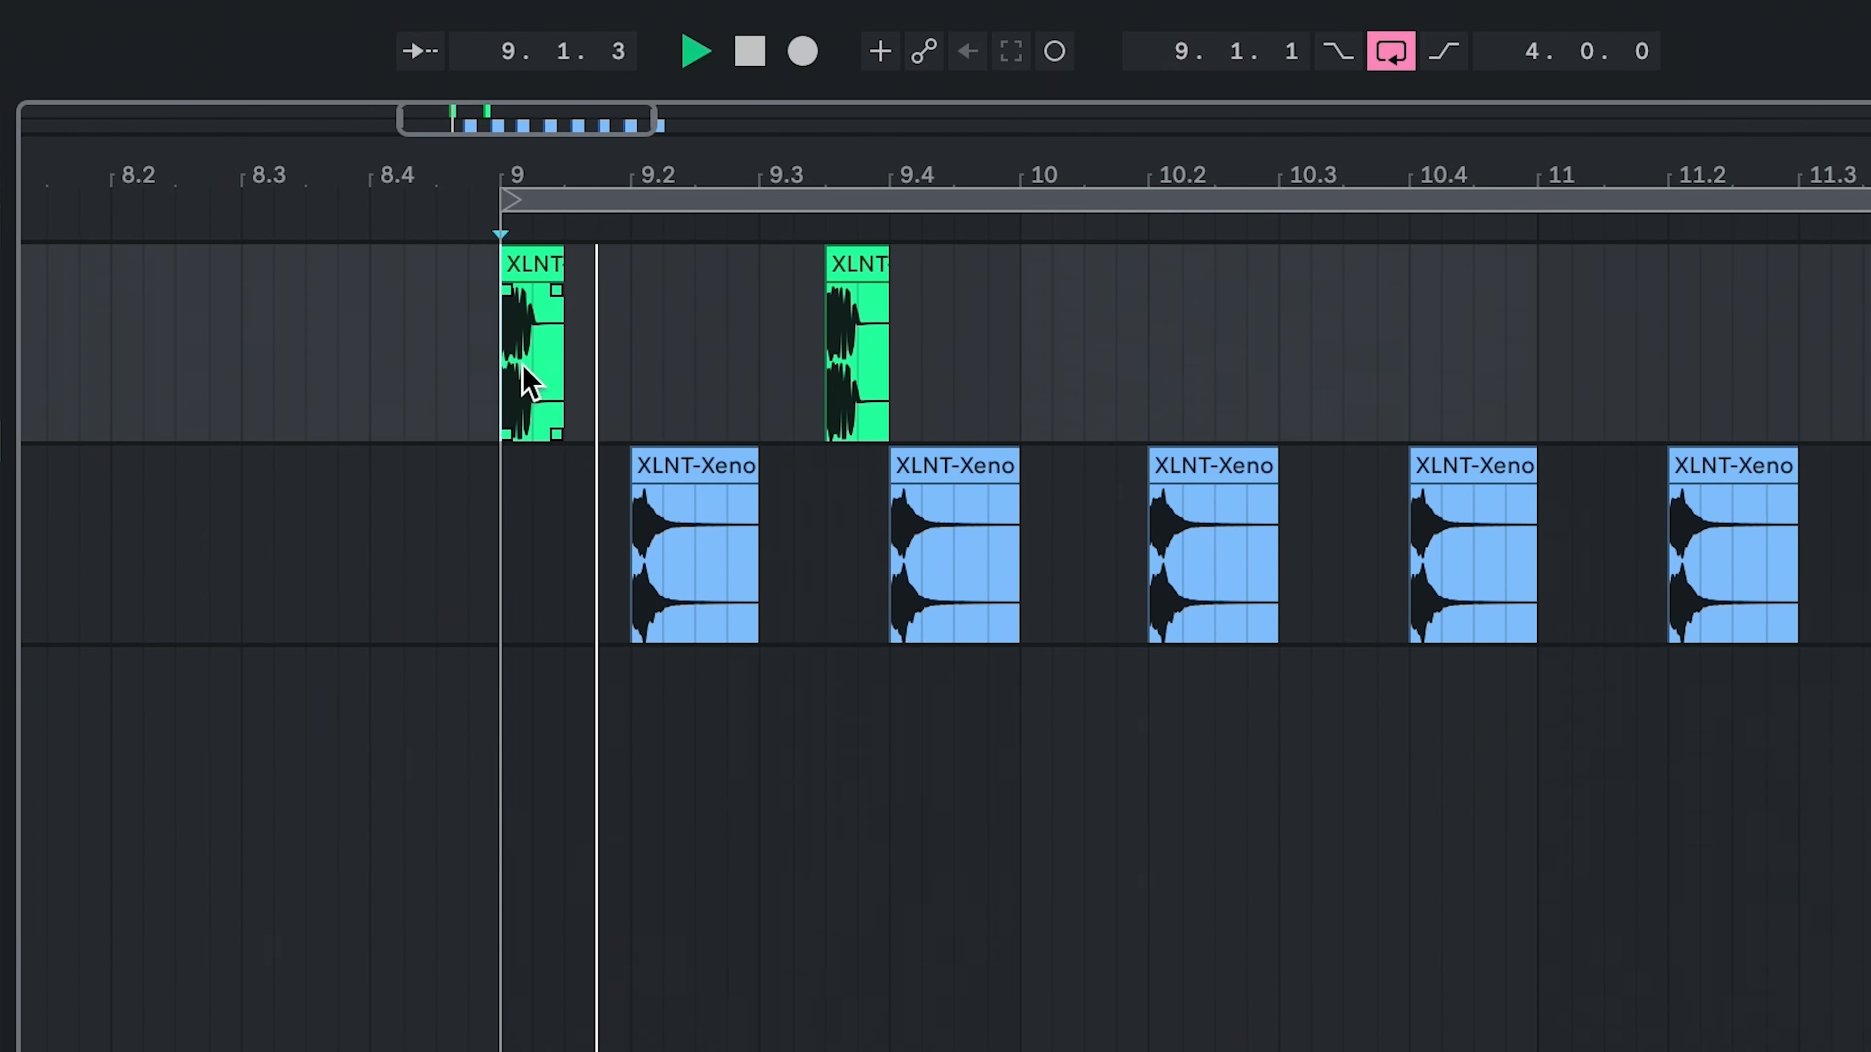
Duplicate the one-bar kick pattern from 9.1.1 to 10.1.1 three times through bar 12 and play from 9.1.1.
{"action": "left_click_drag", "start_coordinate": [961, 147], "coordinate": [741, 173]}
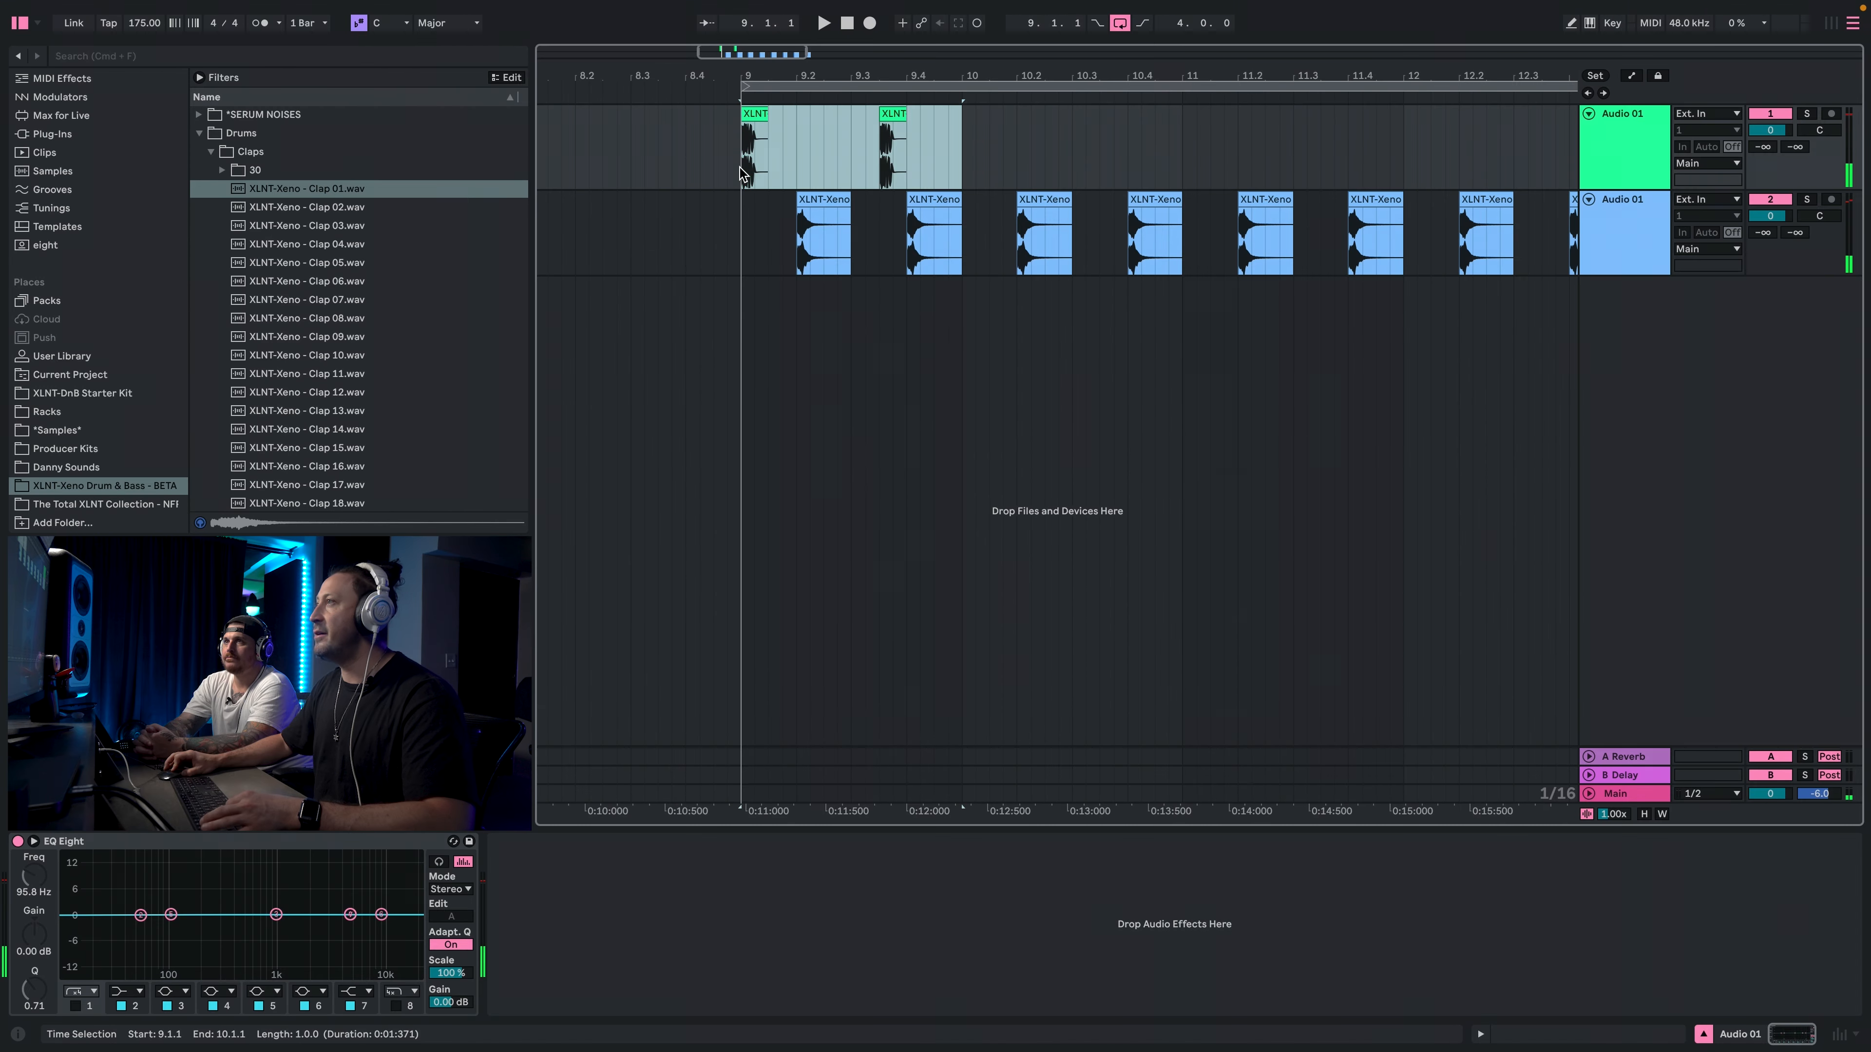
{"action": "key", "text": "super+d"}
{"action": "key", "text": "super+d"}
{"action": "key", "text": "minus"}
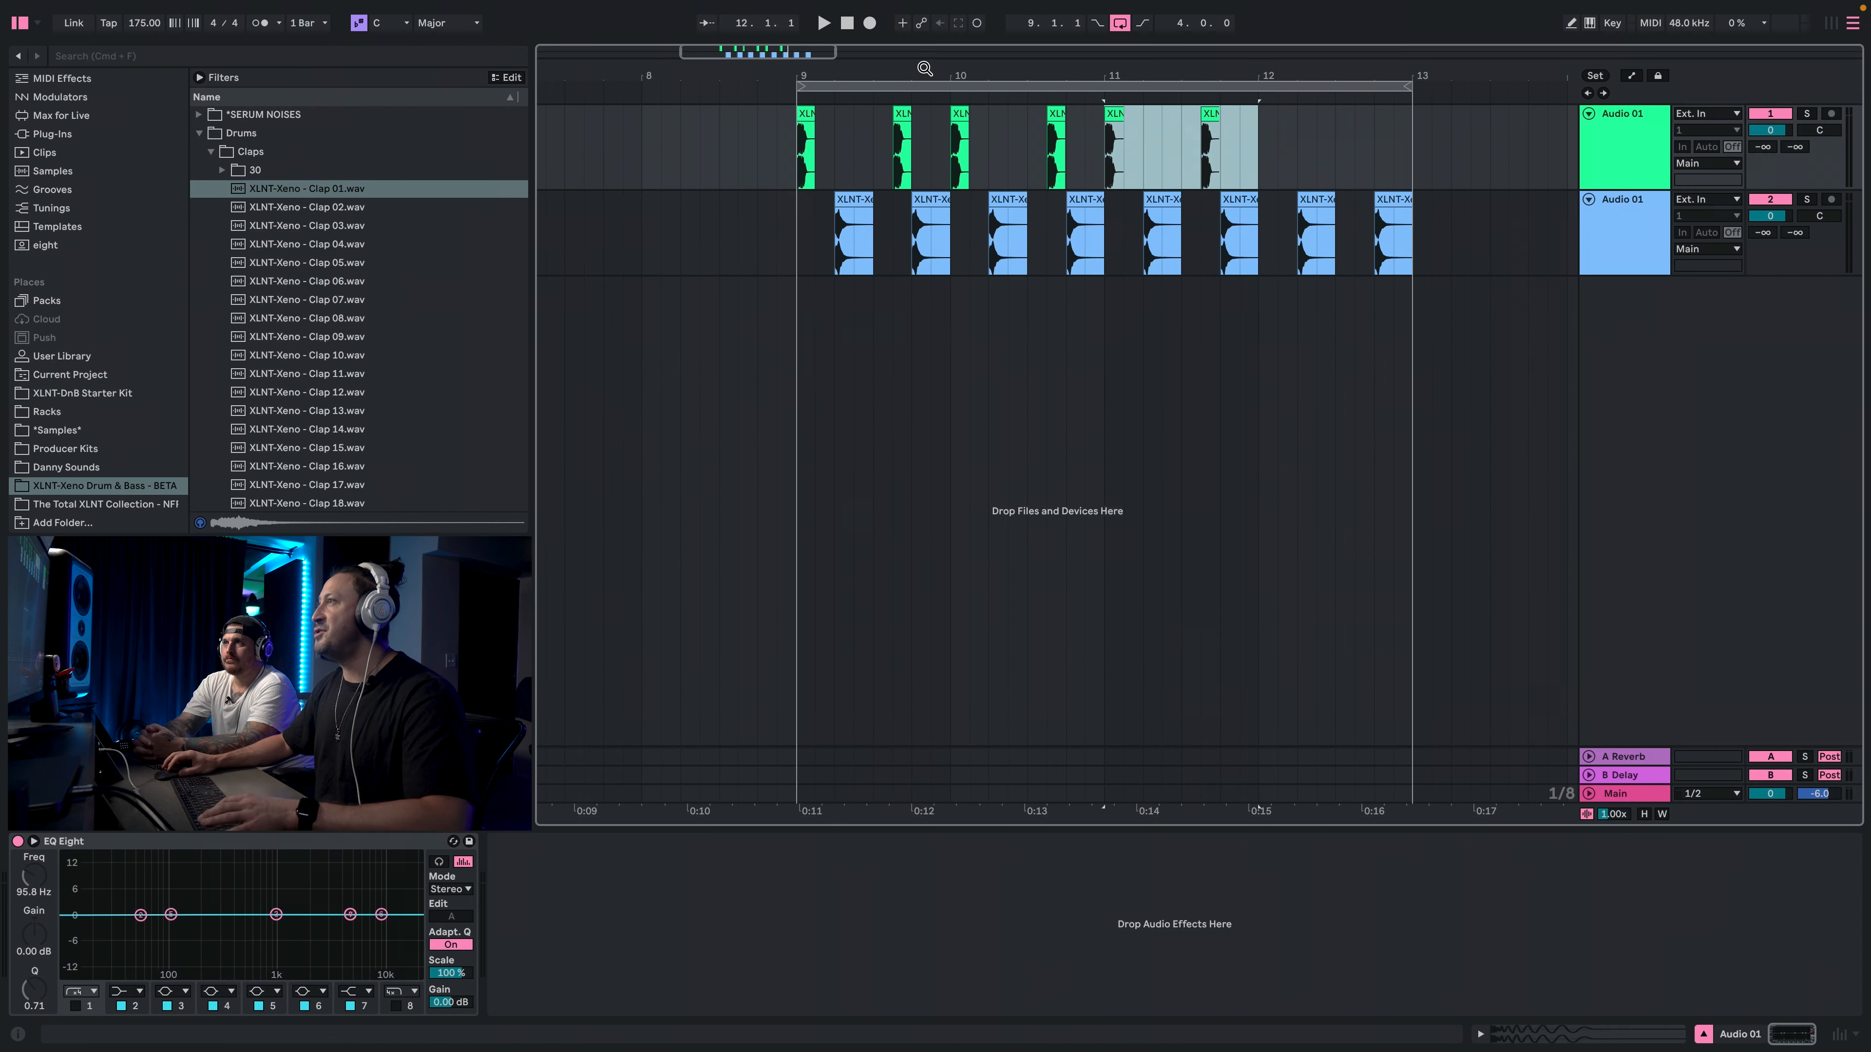
{"action": "key", "text": "super+d"}
{"action": "left_click", "coordinate": [796, 177]}
{"action": "key", "text": "space"}
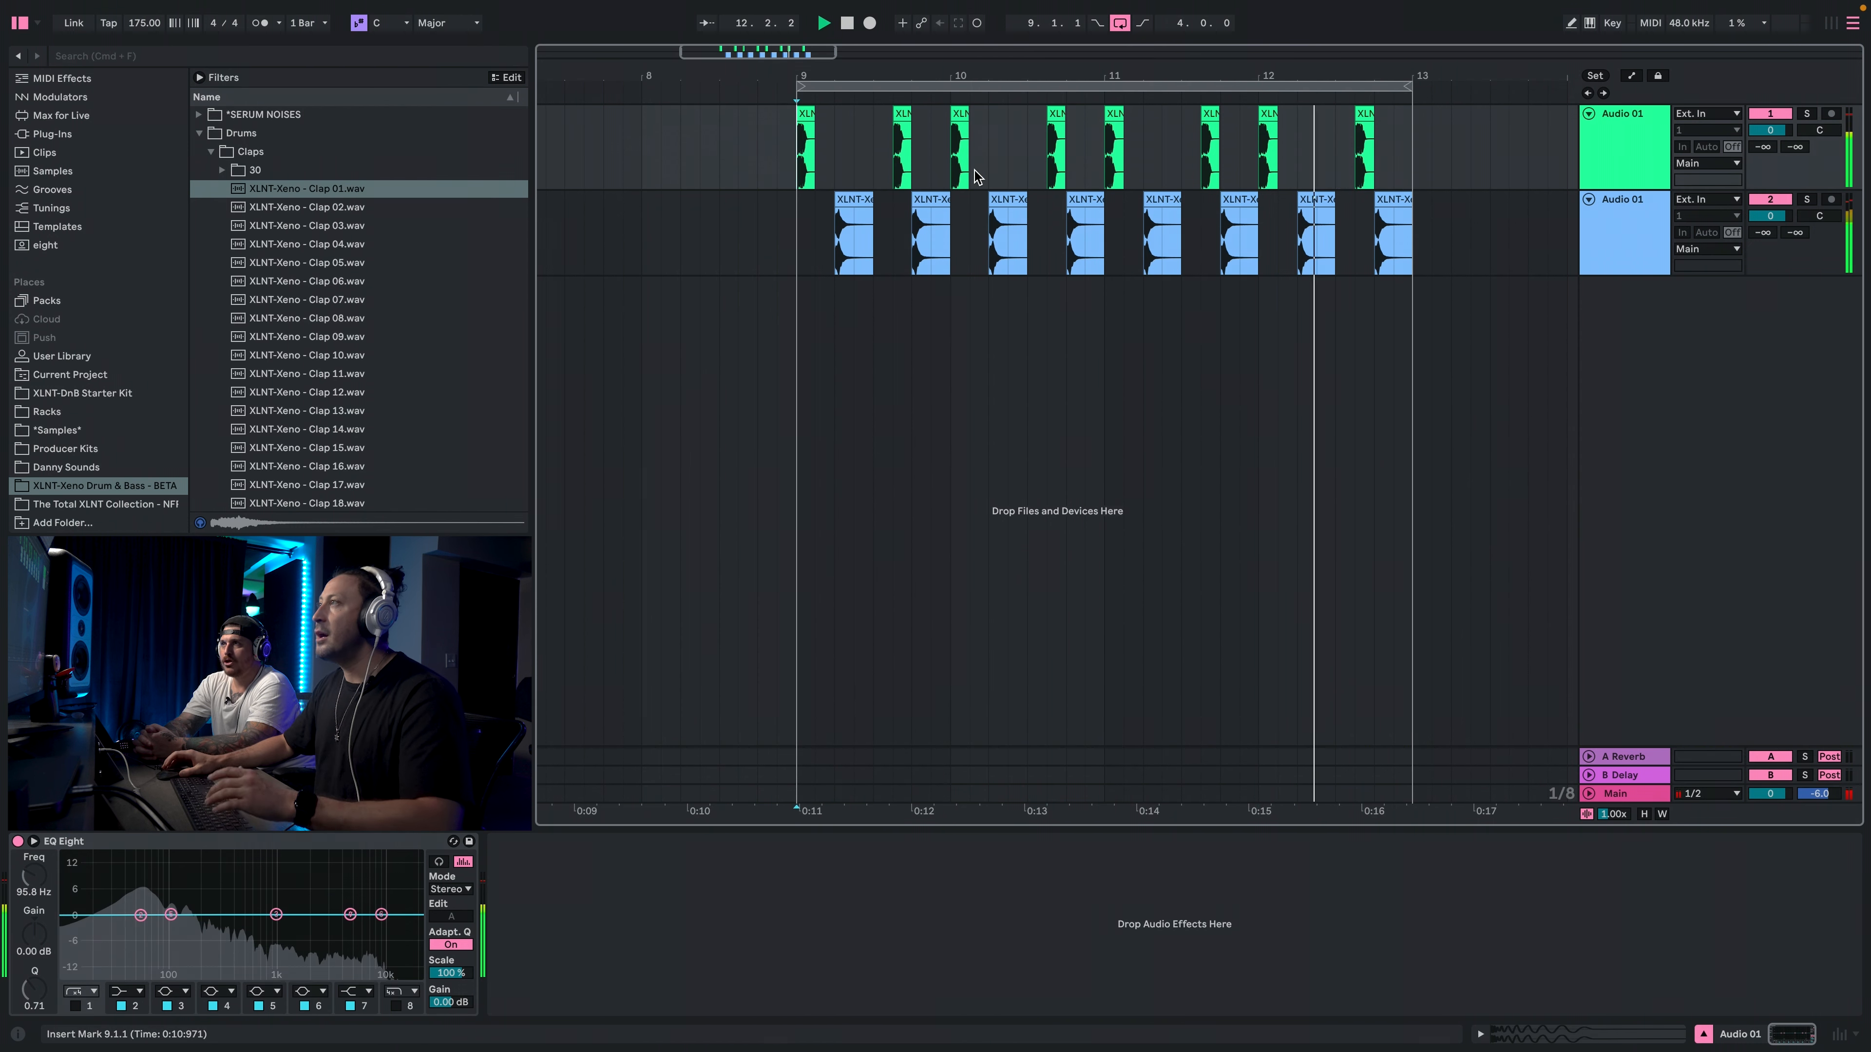
{"action": "left_click_drag", "start_coordinate": [1019, 79], "coordinate": [1013, 125]}
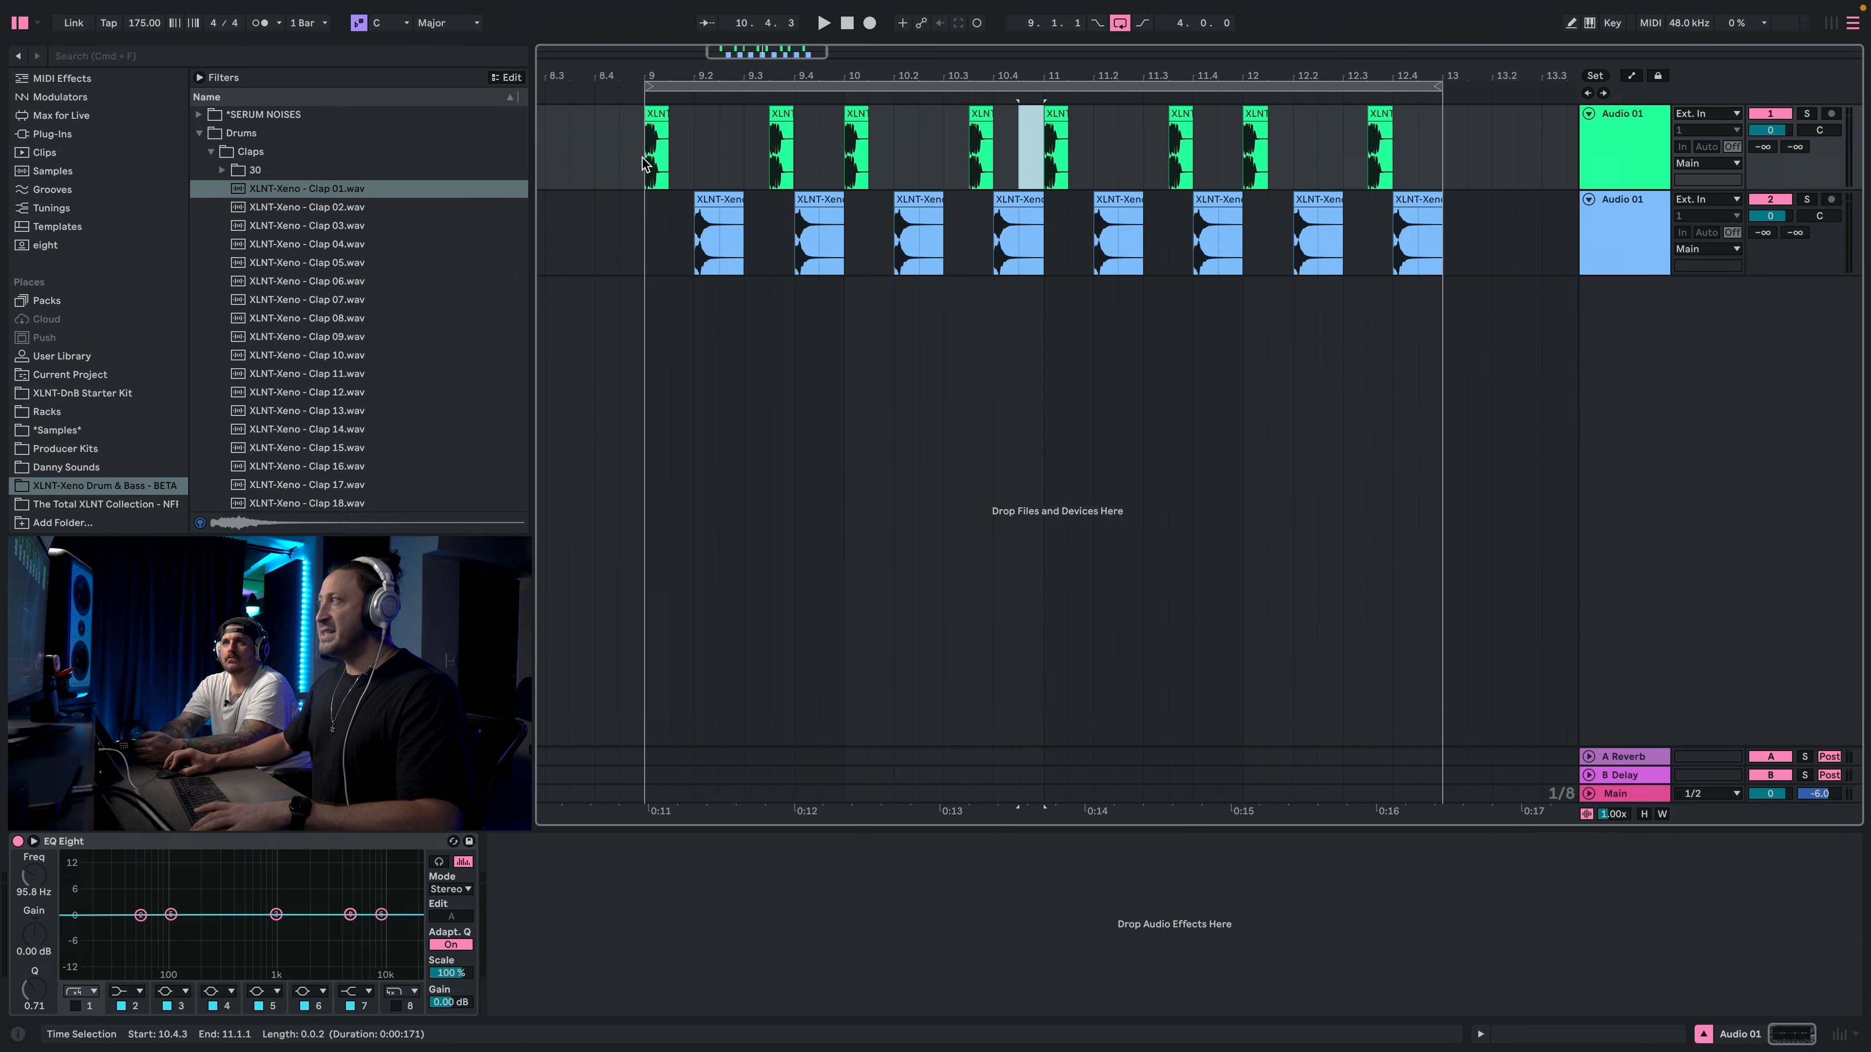
{"action": "left_click_drag", "start_coordinate": [643, 160], "coordinate": [1427, 180]}
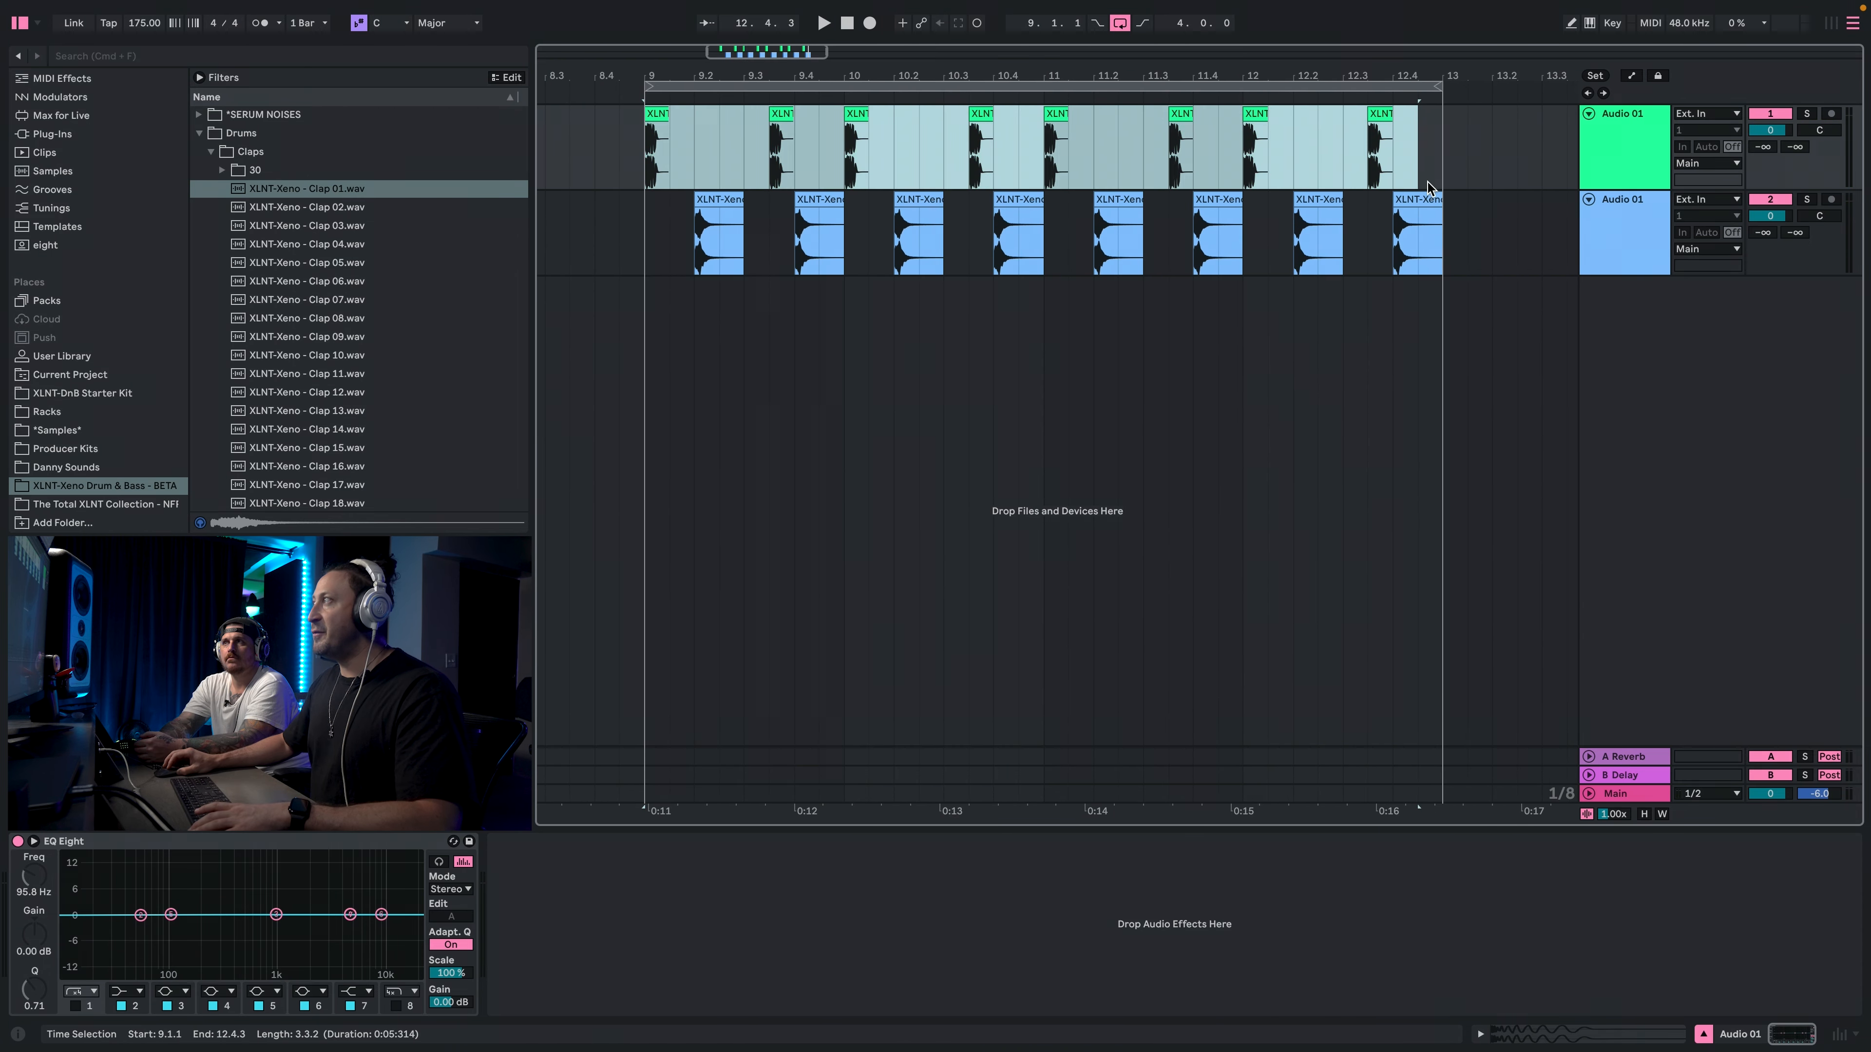
{"action": "left_click", "coordinate": [1436, 167]}
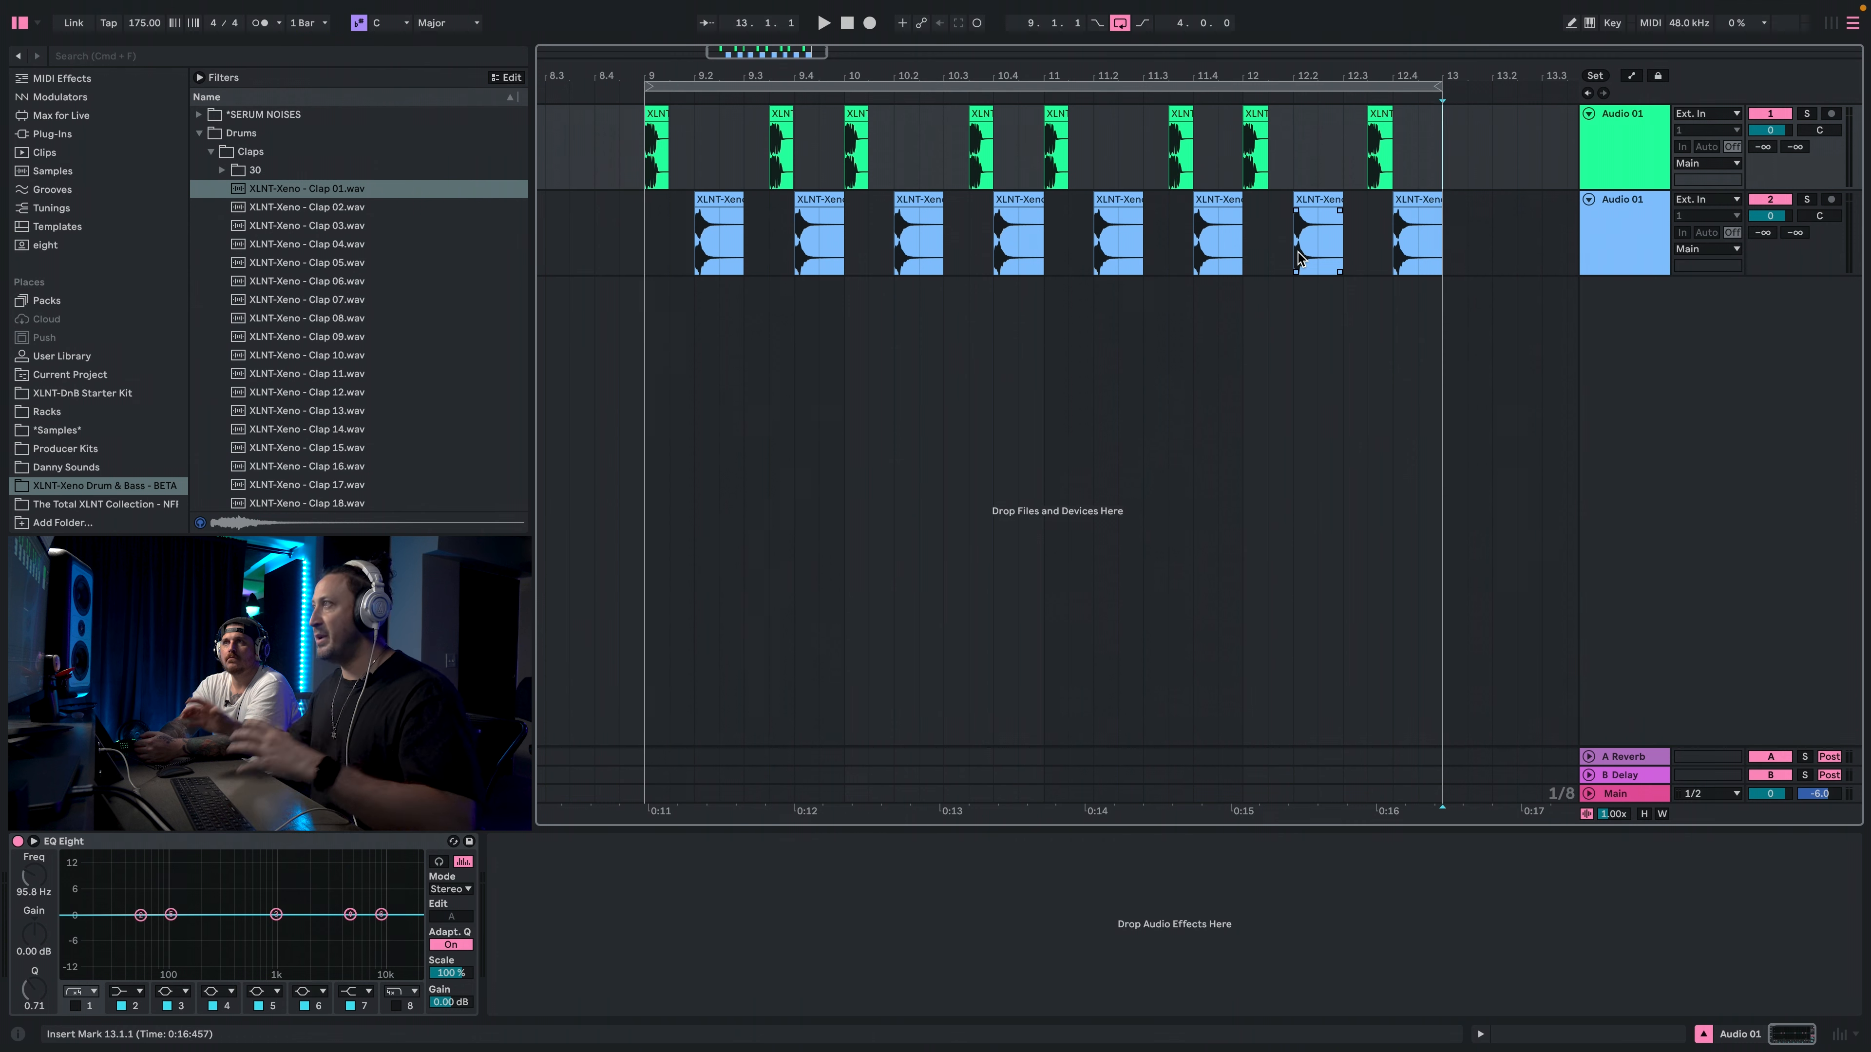
Collapse the Claps folder in the browser and expand the Snares folder.
{"action": "left_click", "coordinate": [376, 170]}
{"action": "key", "text": "Left"}
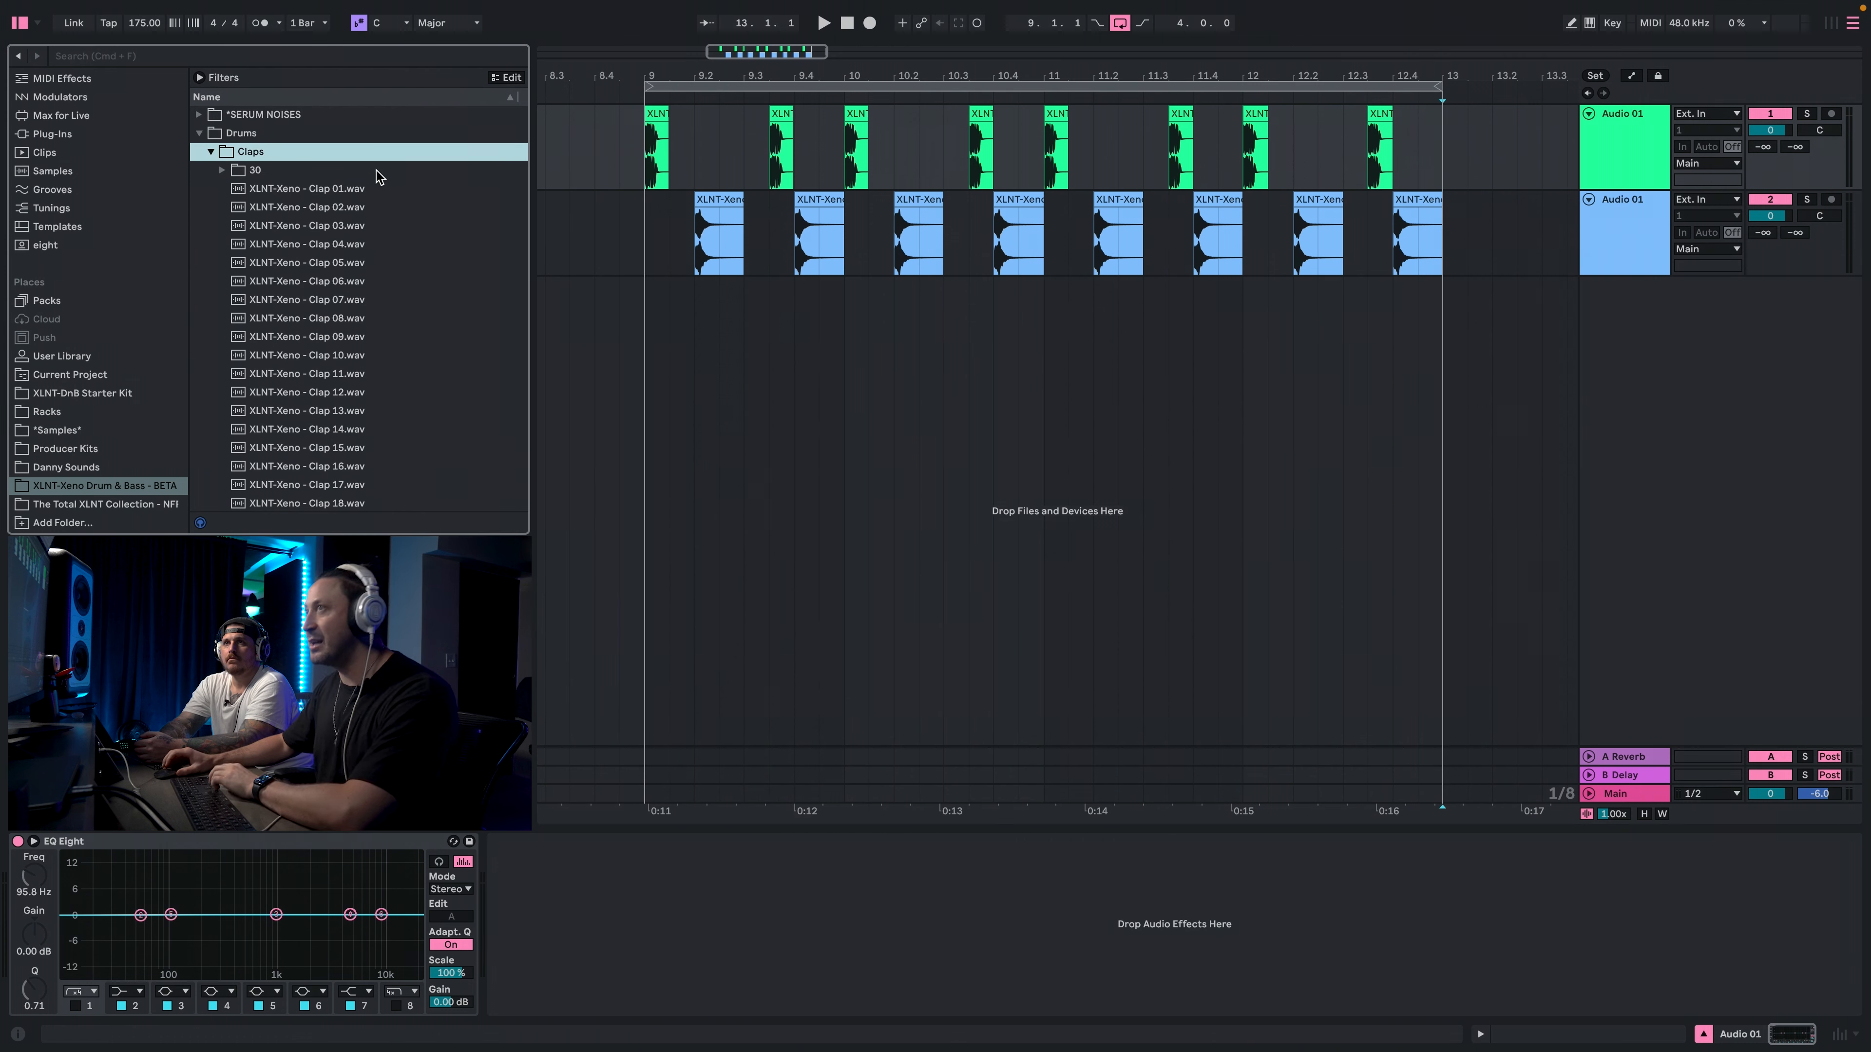
{"action": "key", "text": "Left"}
{"action": "left_click", "coordinate": [336, 300]}
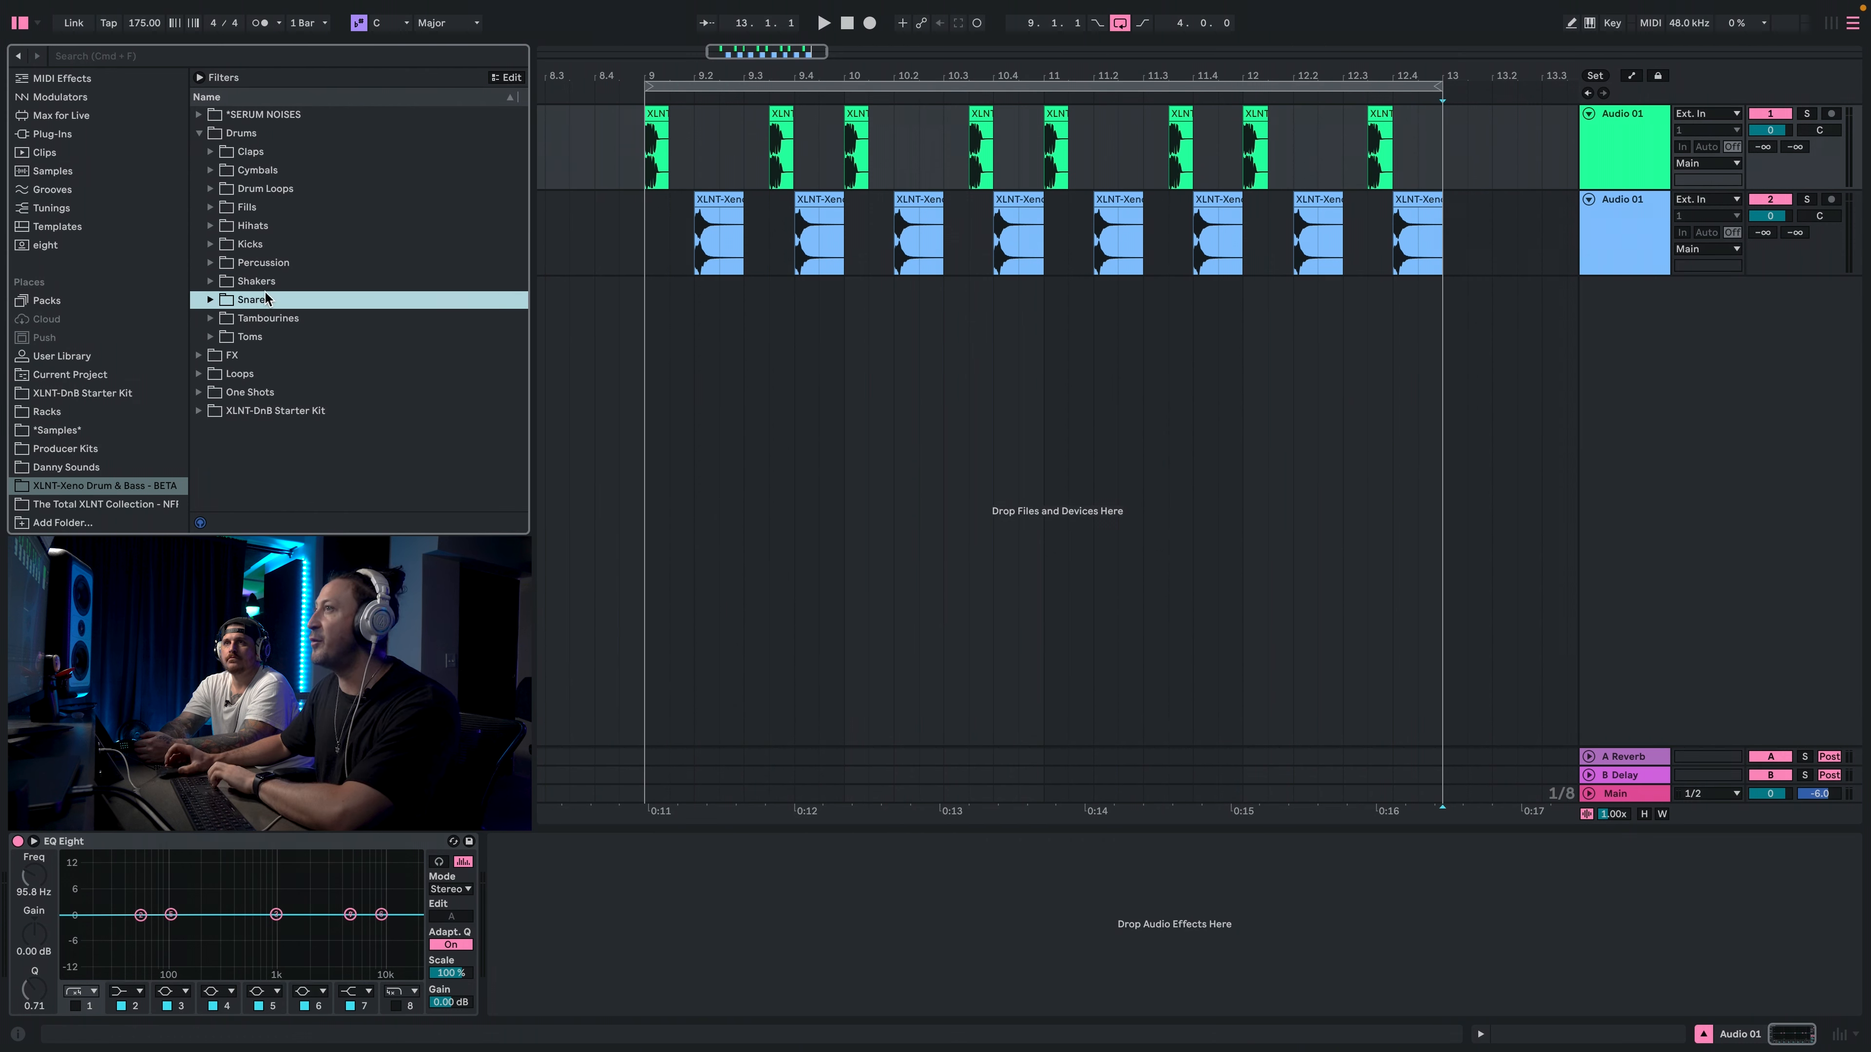
{"action": "key", "text": "Right"}
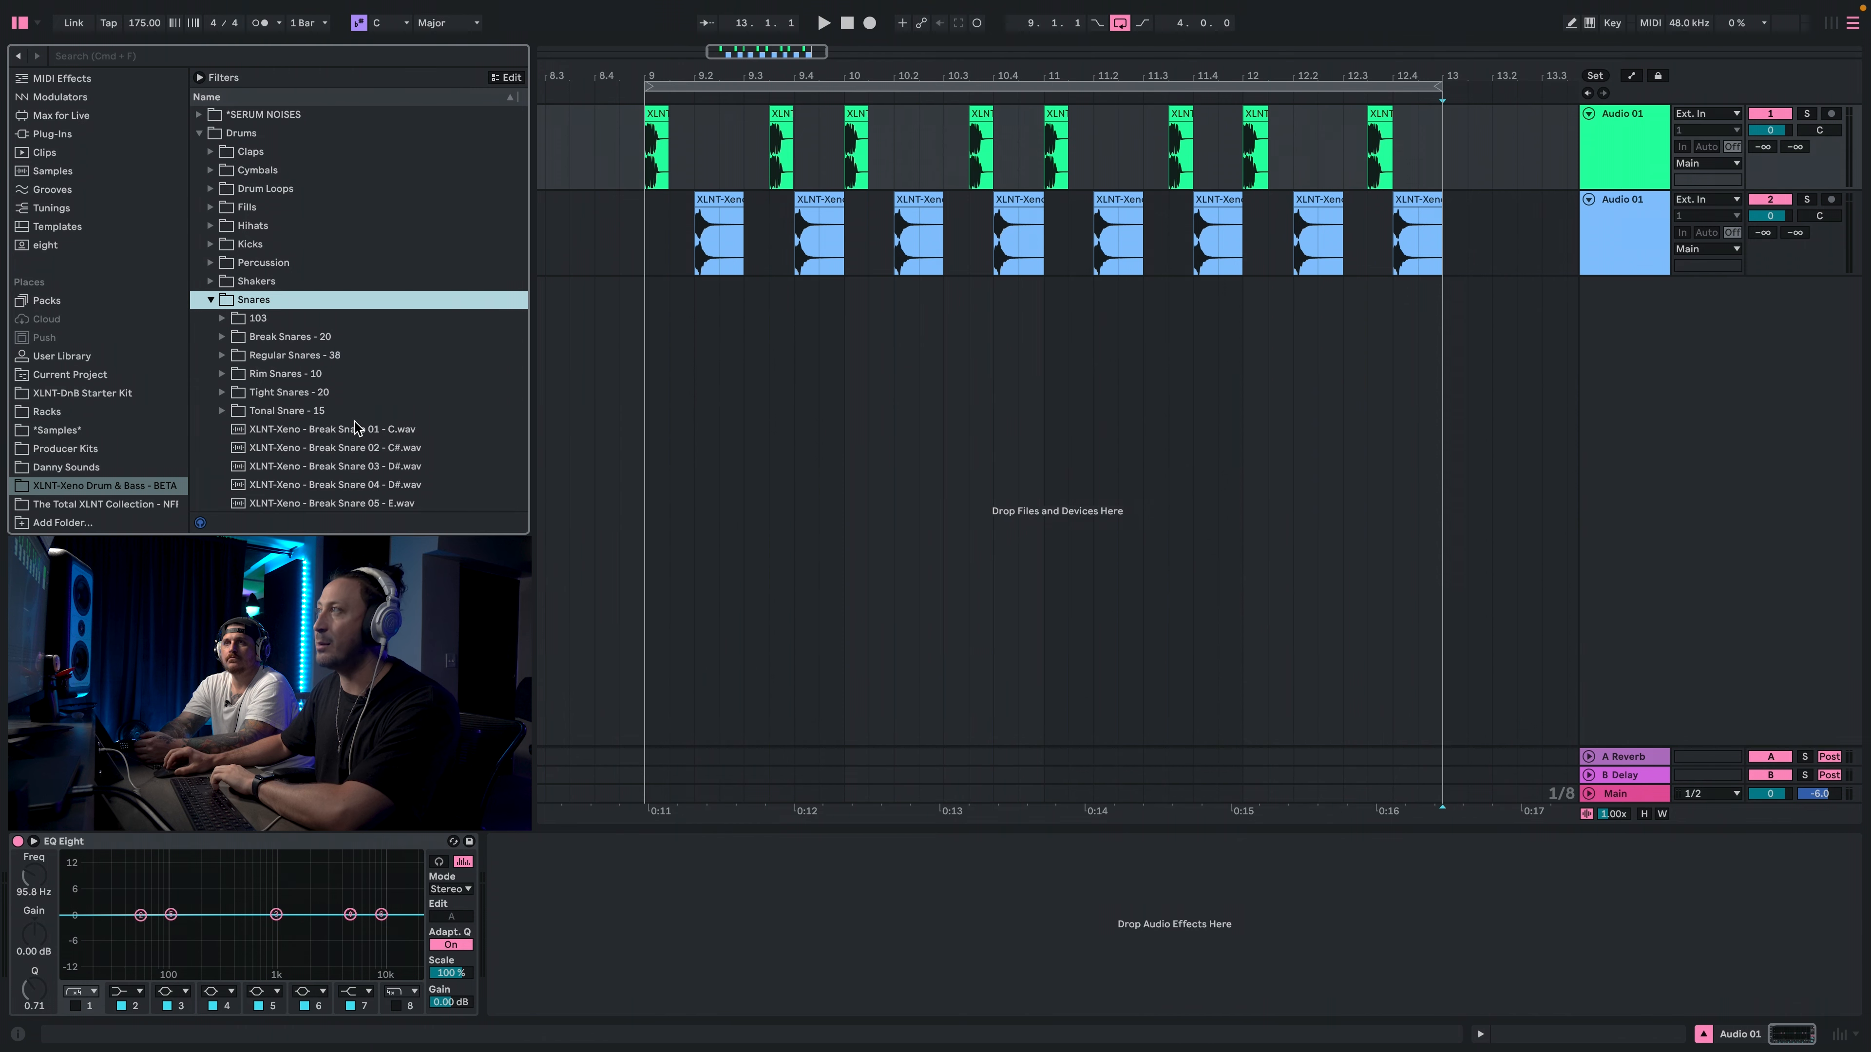
Audition break and regular snare samples in the Snares folder and select XLNT-Xeno - Snare 12 - D#.wav.
{"action": "left_click", "coordinate": [695, 239]}
{"action": "left_click", "coordinate": [326, 466]}
{"action": "key", "text": "Down"}
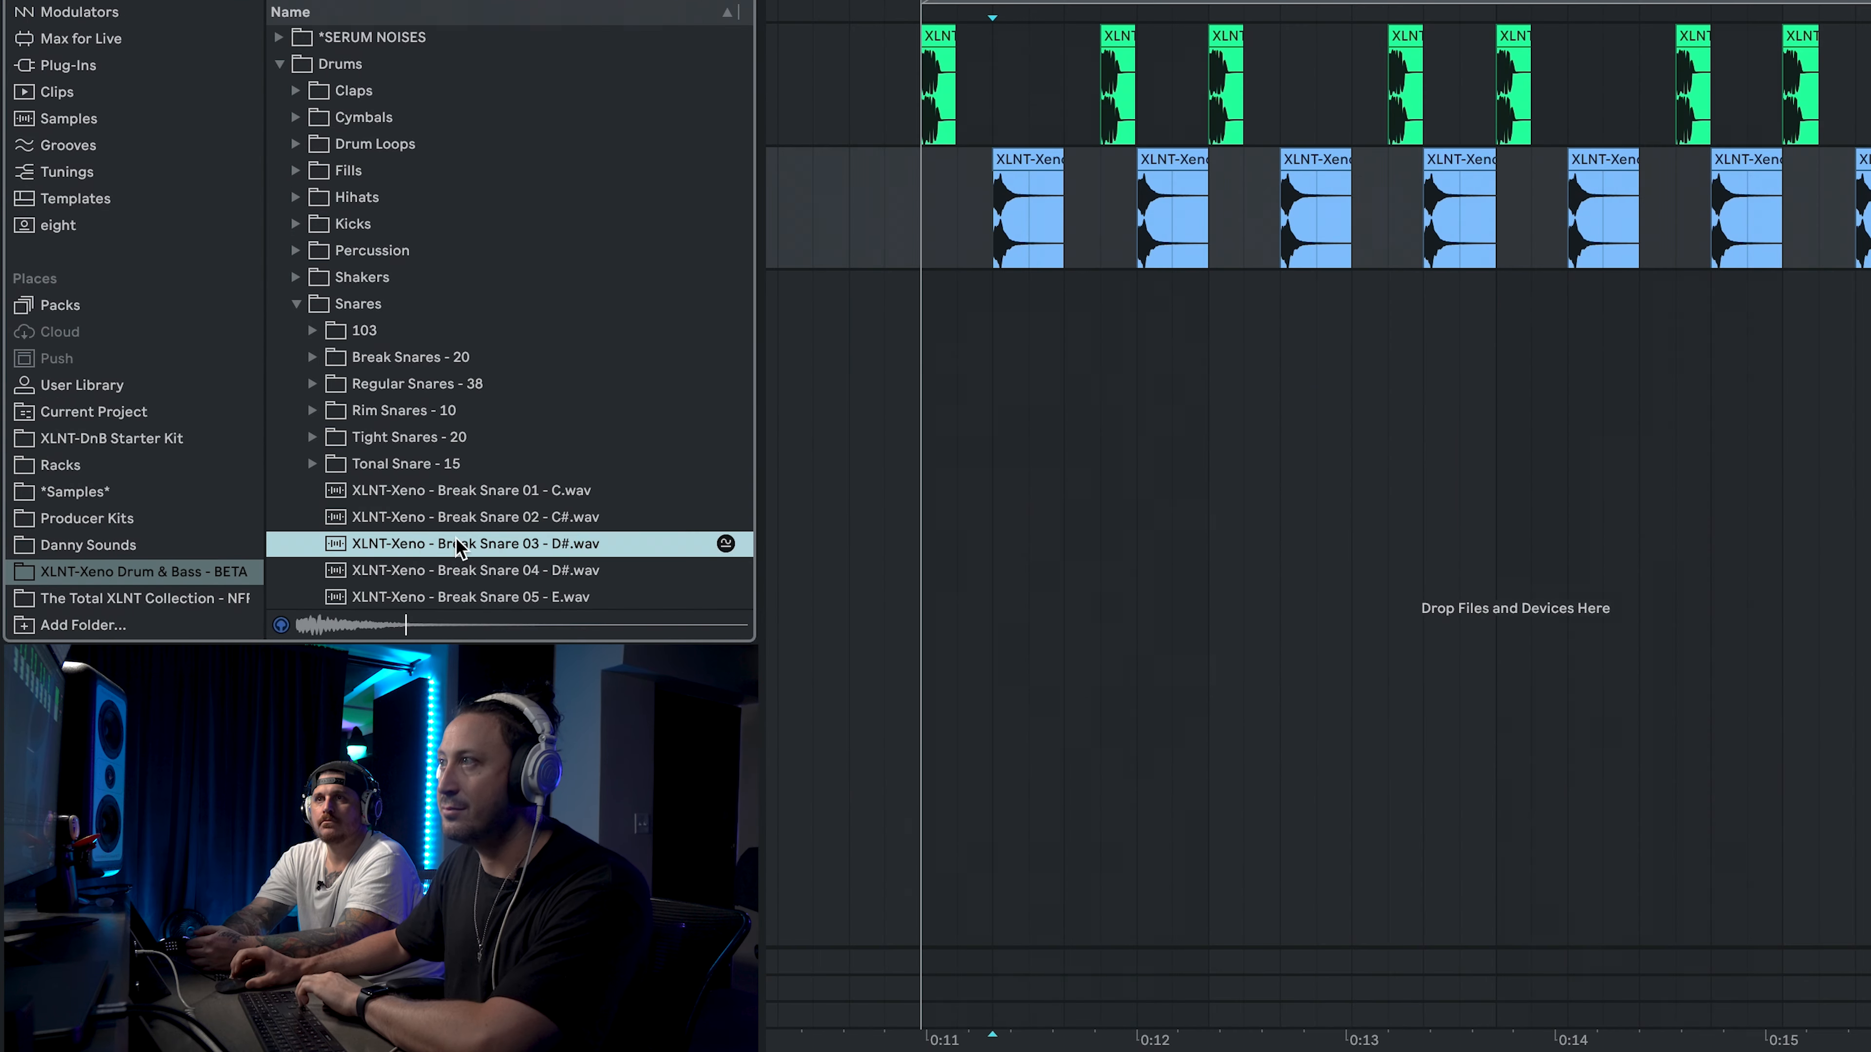
{"action": "scroll", "coordinate": [475, 534], "scroll_direction": "down", "scroll_amount": 6}
{"action": "left_click", "coordinate": [479, 364]}
{"action": "scroll", "coordinate": [478, 365], "scroll_direction": "down", "scroll_amount": 2}
{"action": "left_click", "coordinate": [478, 464]}
{"action": "scroll", "coordinate": [476, 461], "scroll_direction": "down", "scroll_amount": 5}
{"action": "left_click", "coordinate": [514, 438]}
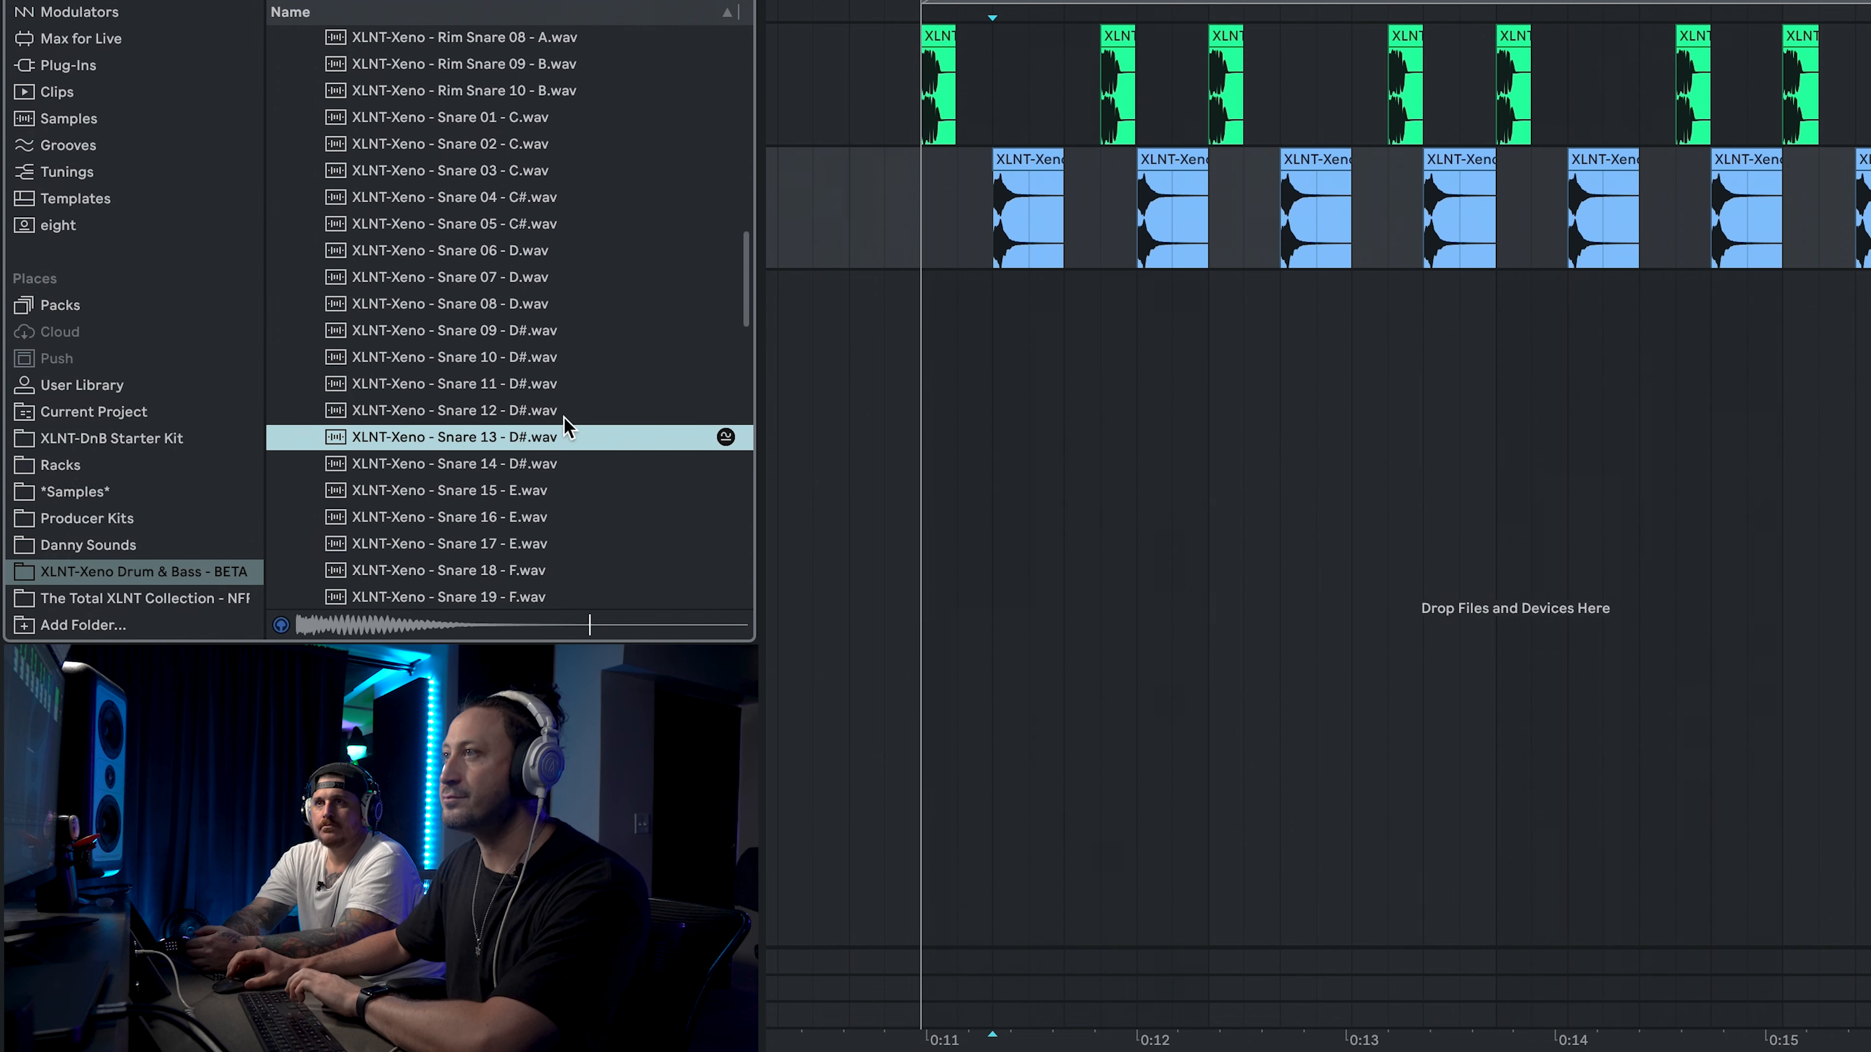
{"action": "key", "text": "Up"}
{"action": "key", "text": "Up"}
{"action": "key", "text": "Down"}
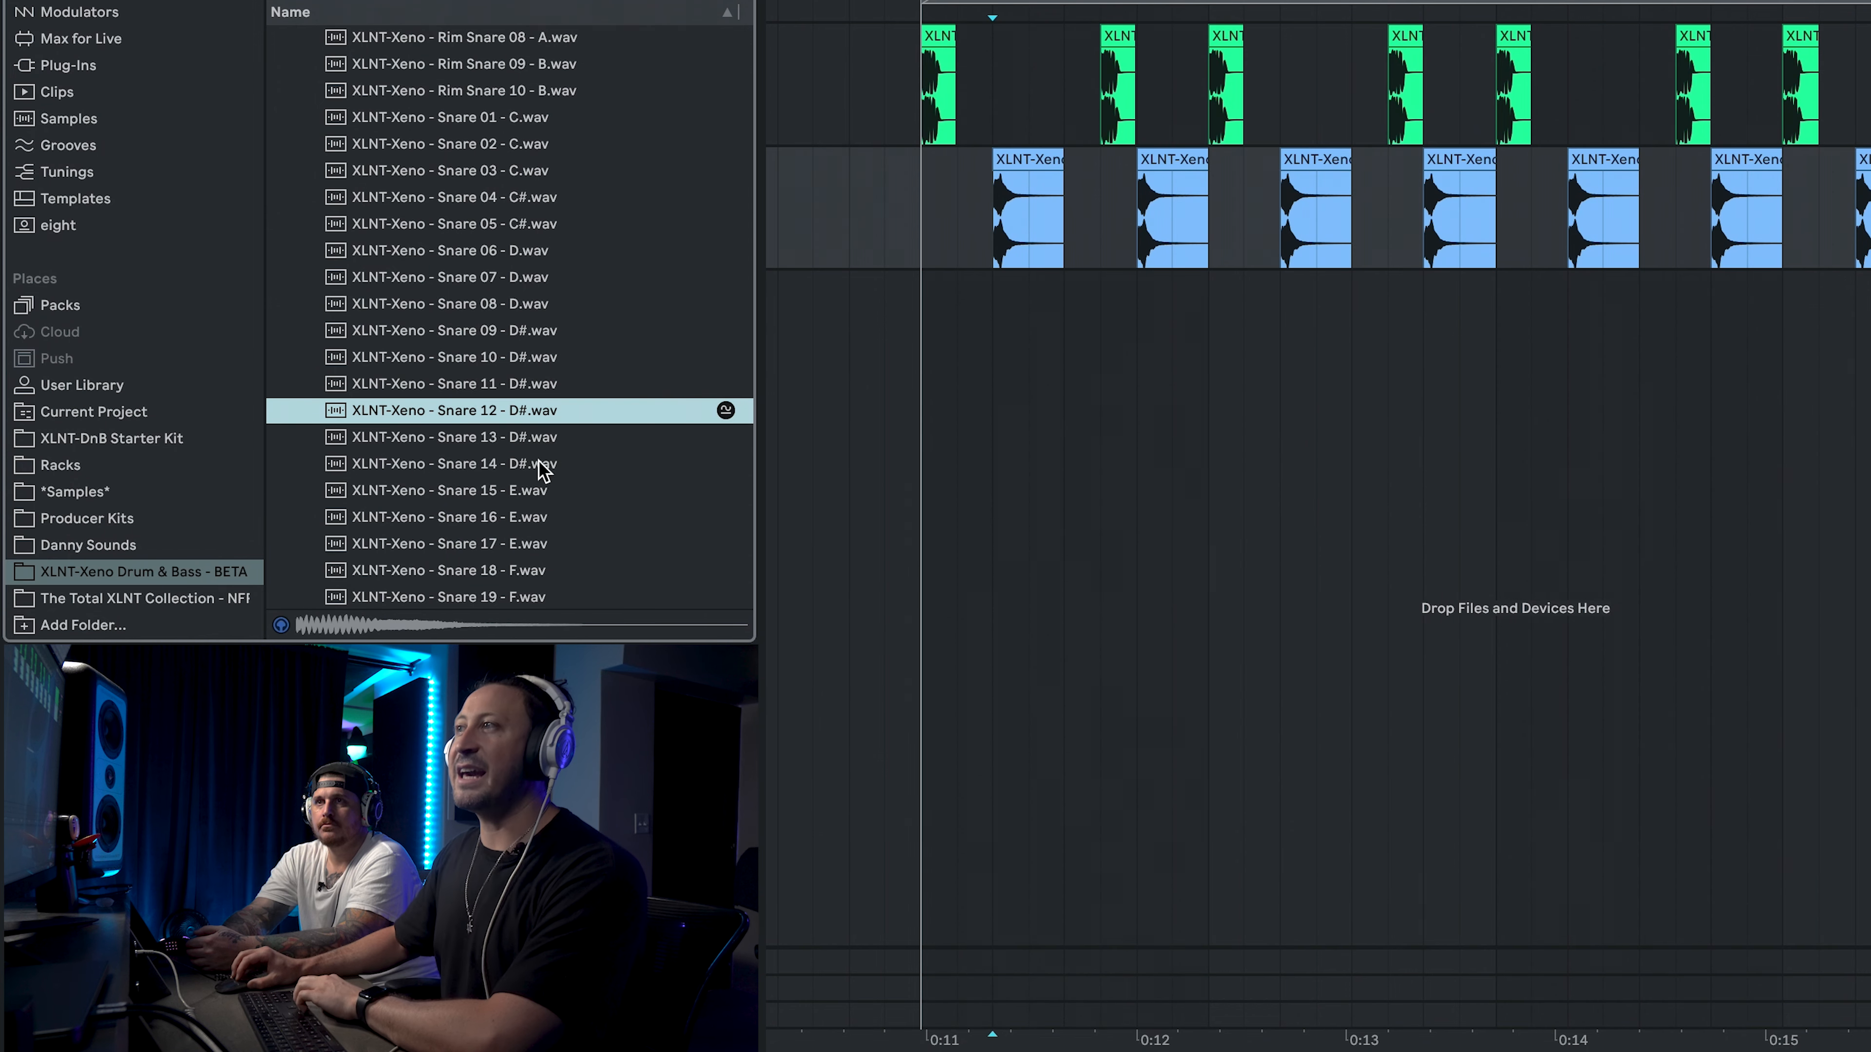
{"action": "left_click", "coordinate": [589, 416]}
Place Snare 12 on a new audio track at 9.2.1, duplicate it under every clap through bar 12, and play from 9.1.1.
{"action": "left_click_drag", "start_coordinate": [564, 420], "coordinate": [1002, 318]}
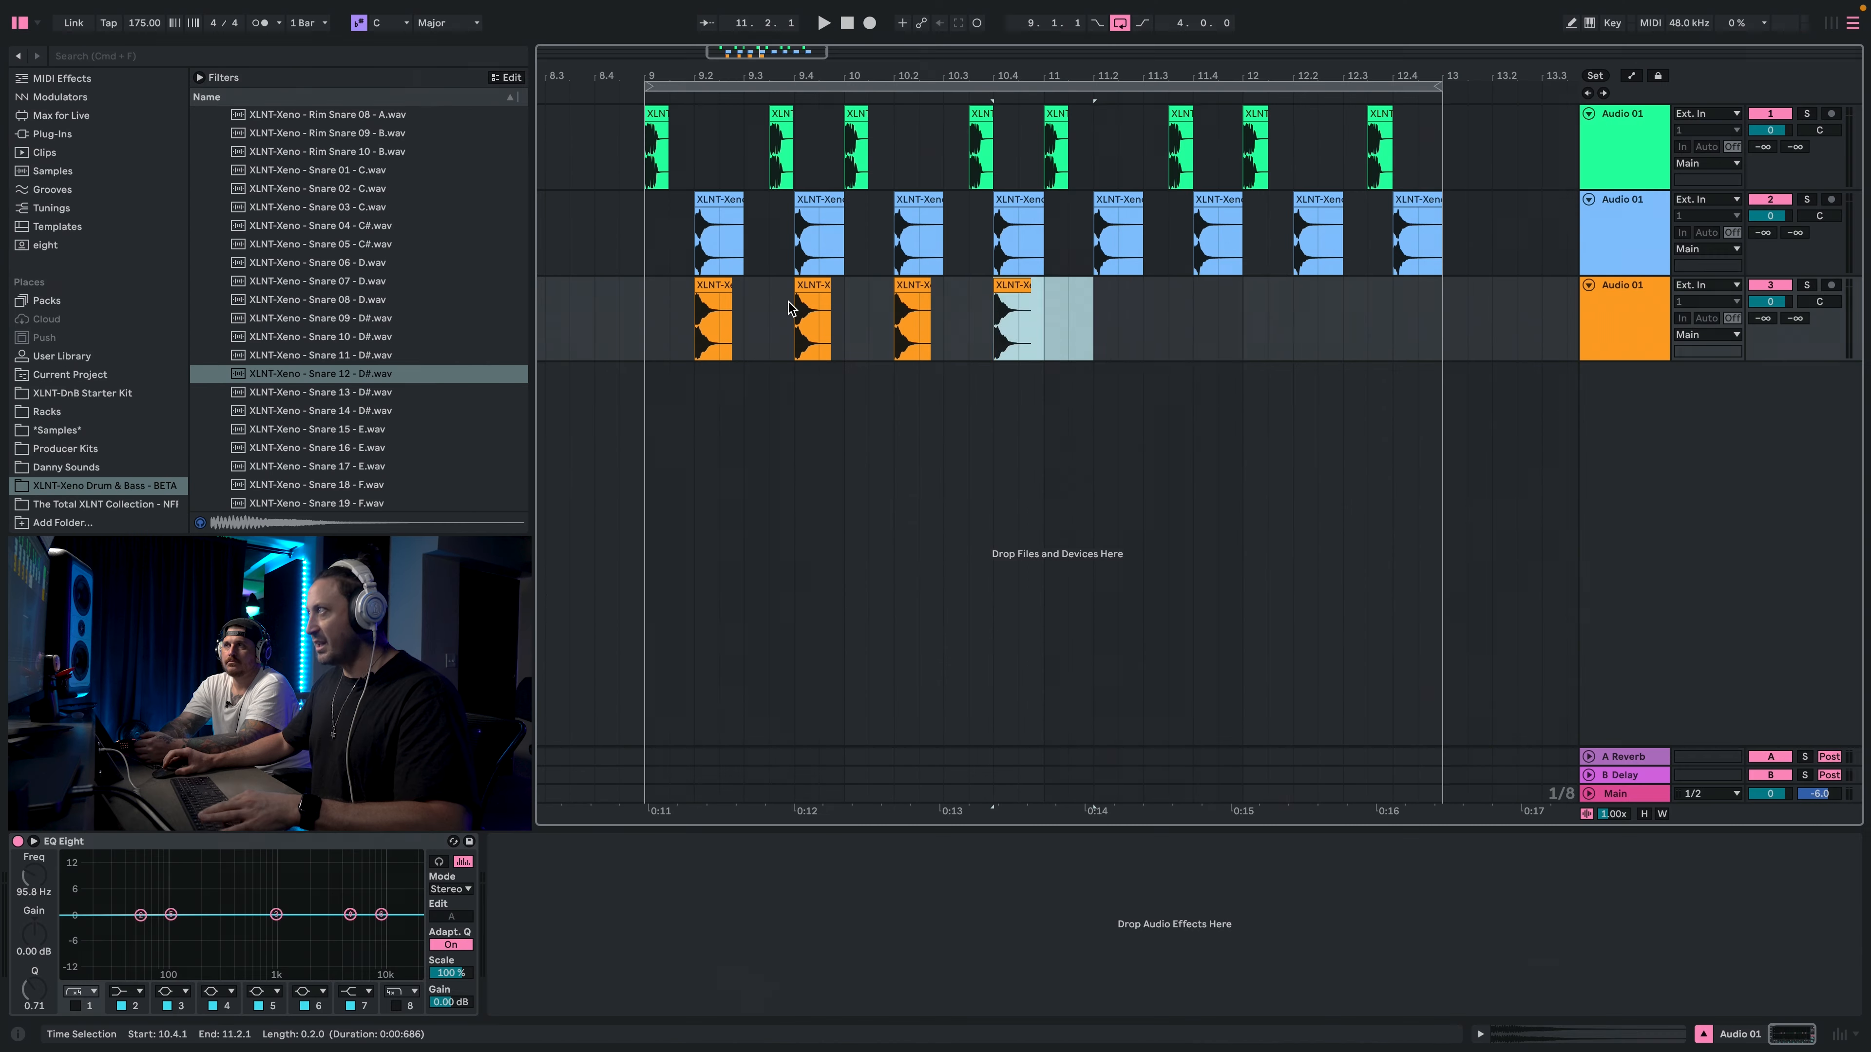
{"action": "key", "text": "super+d"}
{"action": "key", "text": "super+d"}
{"action": "key", "text": "super+d"}
{"action": "key", "text": "super+d"}
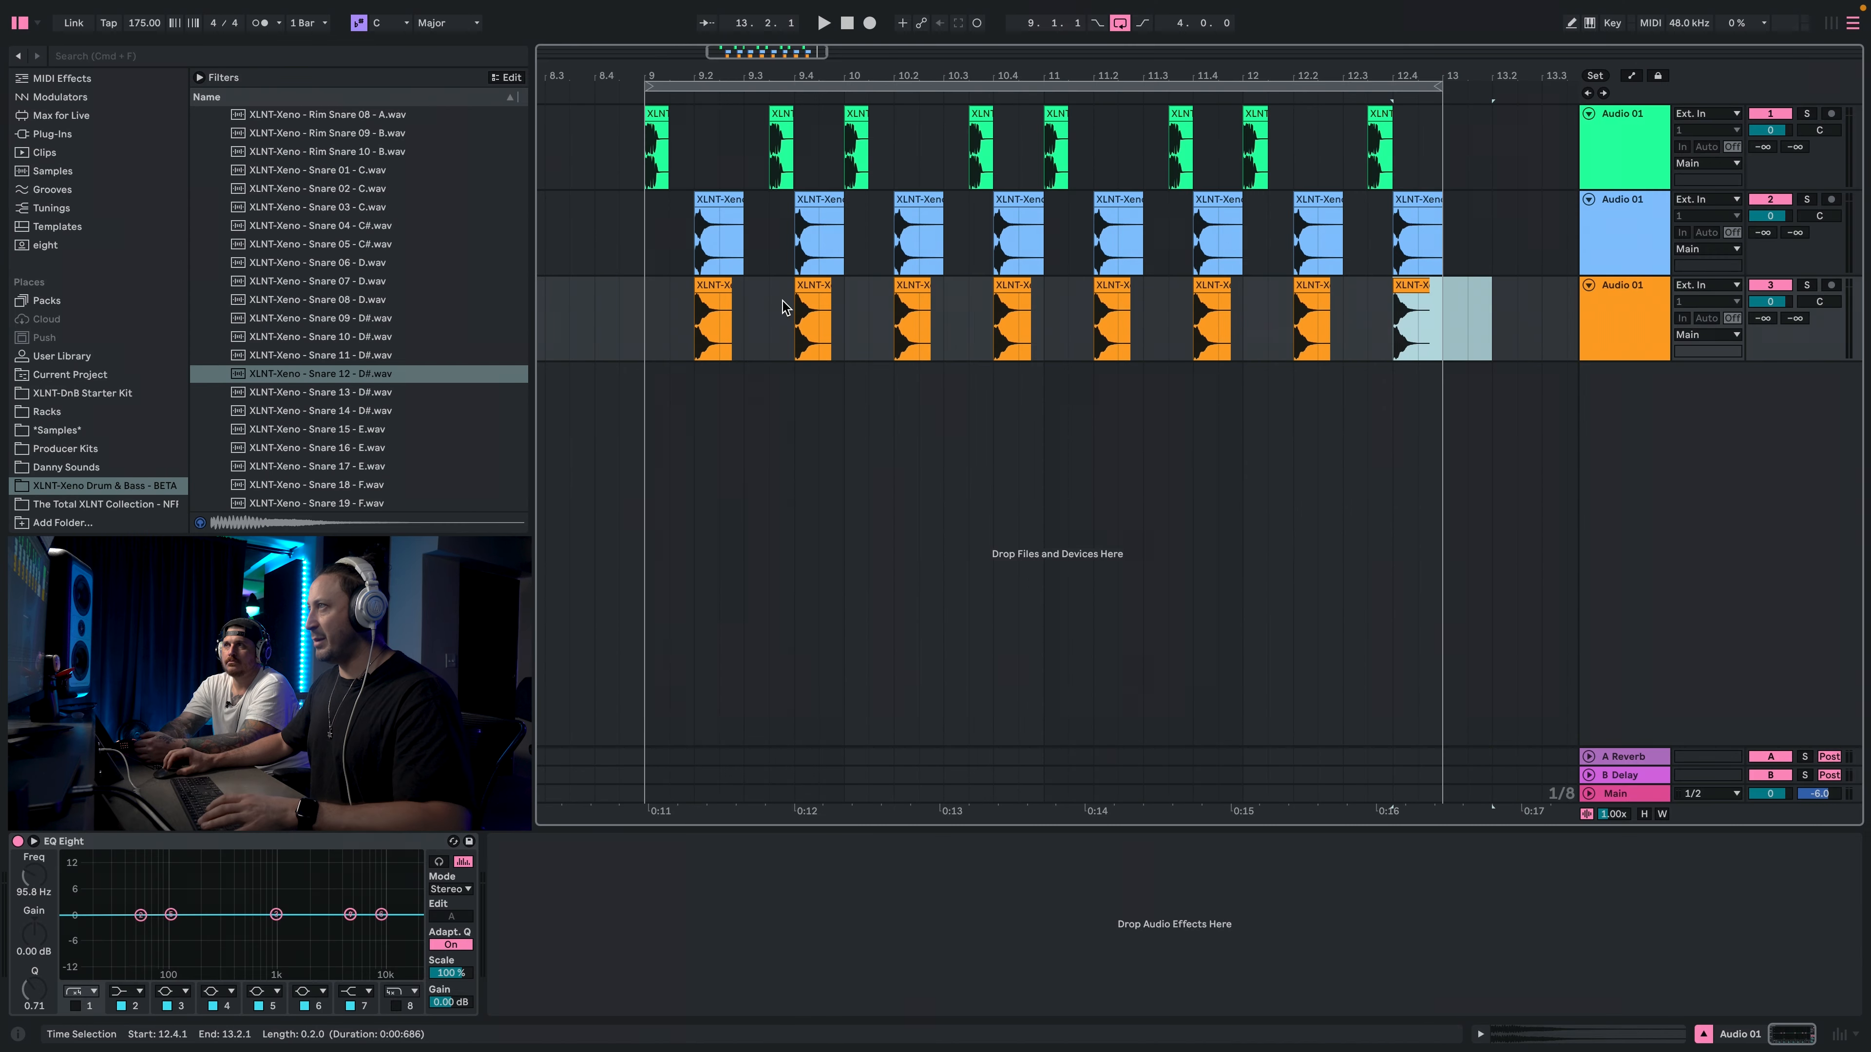
{"action": "left_click", "coordinate": [670, 338]}
{"action": "key", "text": "space"}
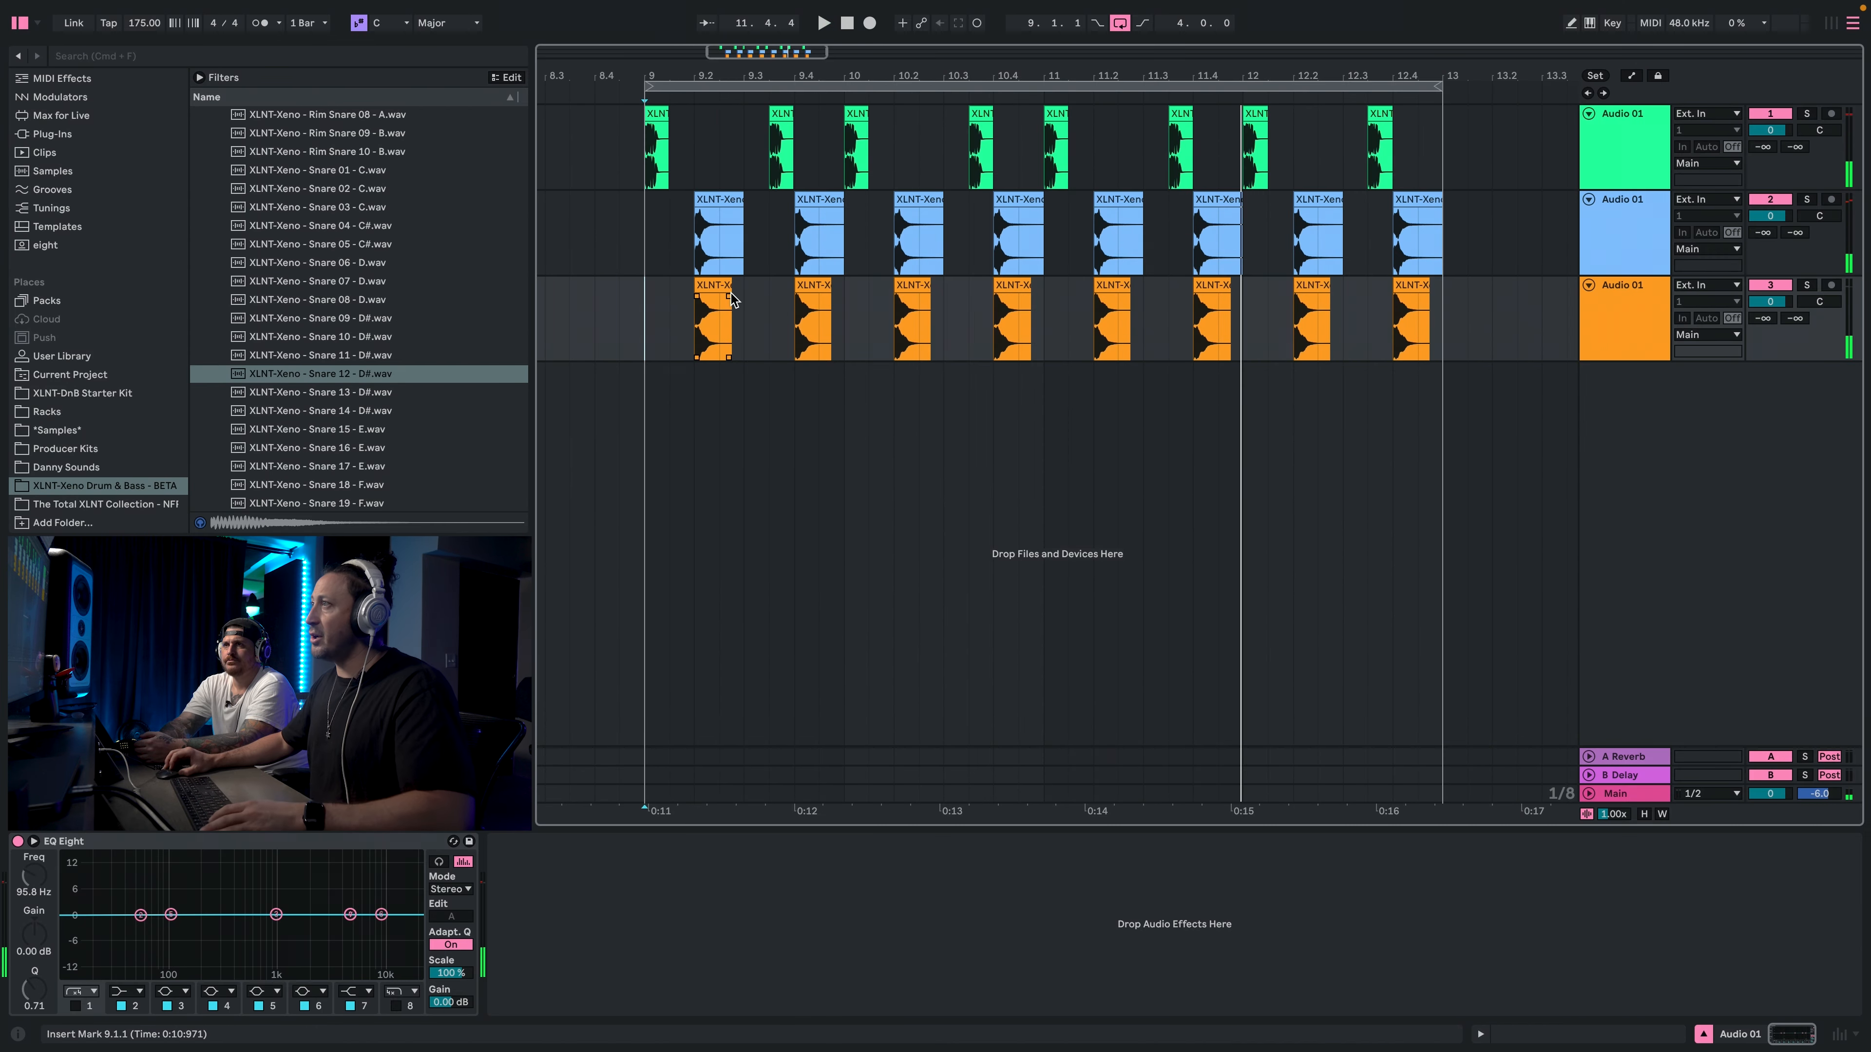
Try trimming the first snare clip at 9.2.1 to a much shorter length.
{"action": "key", "text": "space"}
{"action": "left_click_drag", "start_coordinate": [726, 291], "coordinate": [699, 303]}
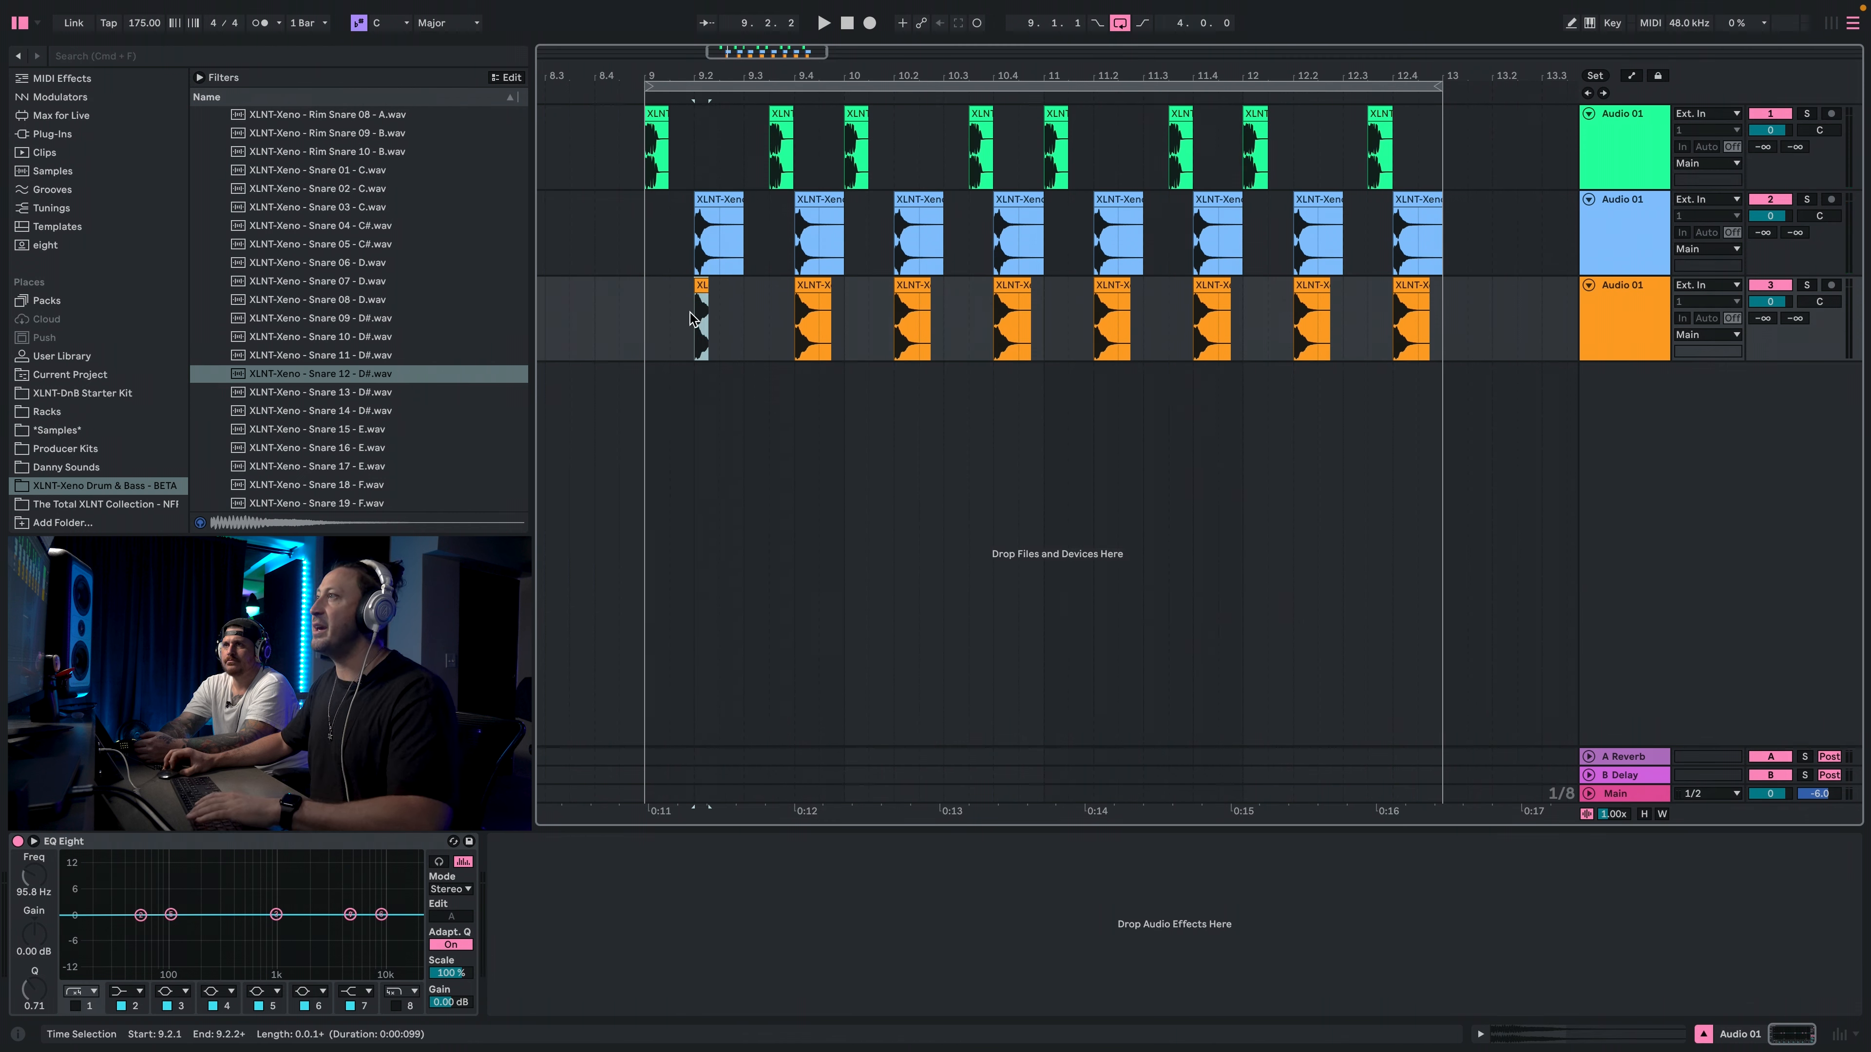
{"action": "key", "text": "space"}
{"action": "left_click_drag", "start_coordinate": [709, 295], "coordinate": [666, 346]}
Play the combined kick, clap and snare loop from 9.1.1.
{"action": "left_click", "coordinate": [698, 258], "text": "shift"}
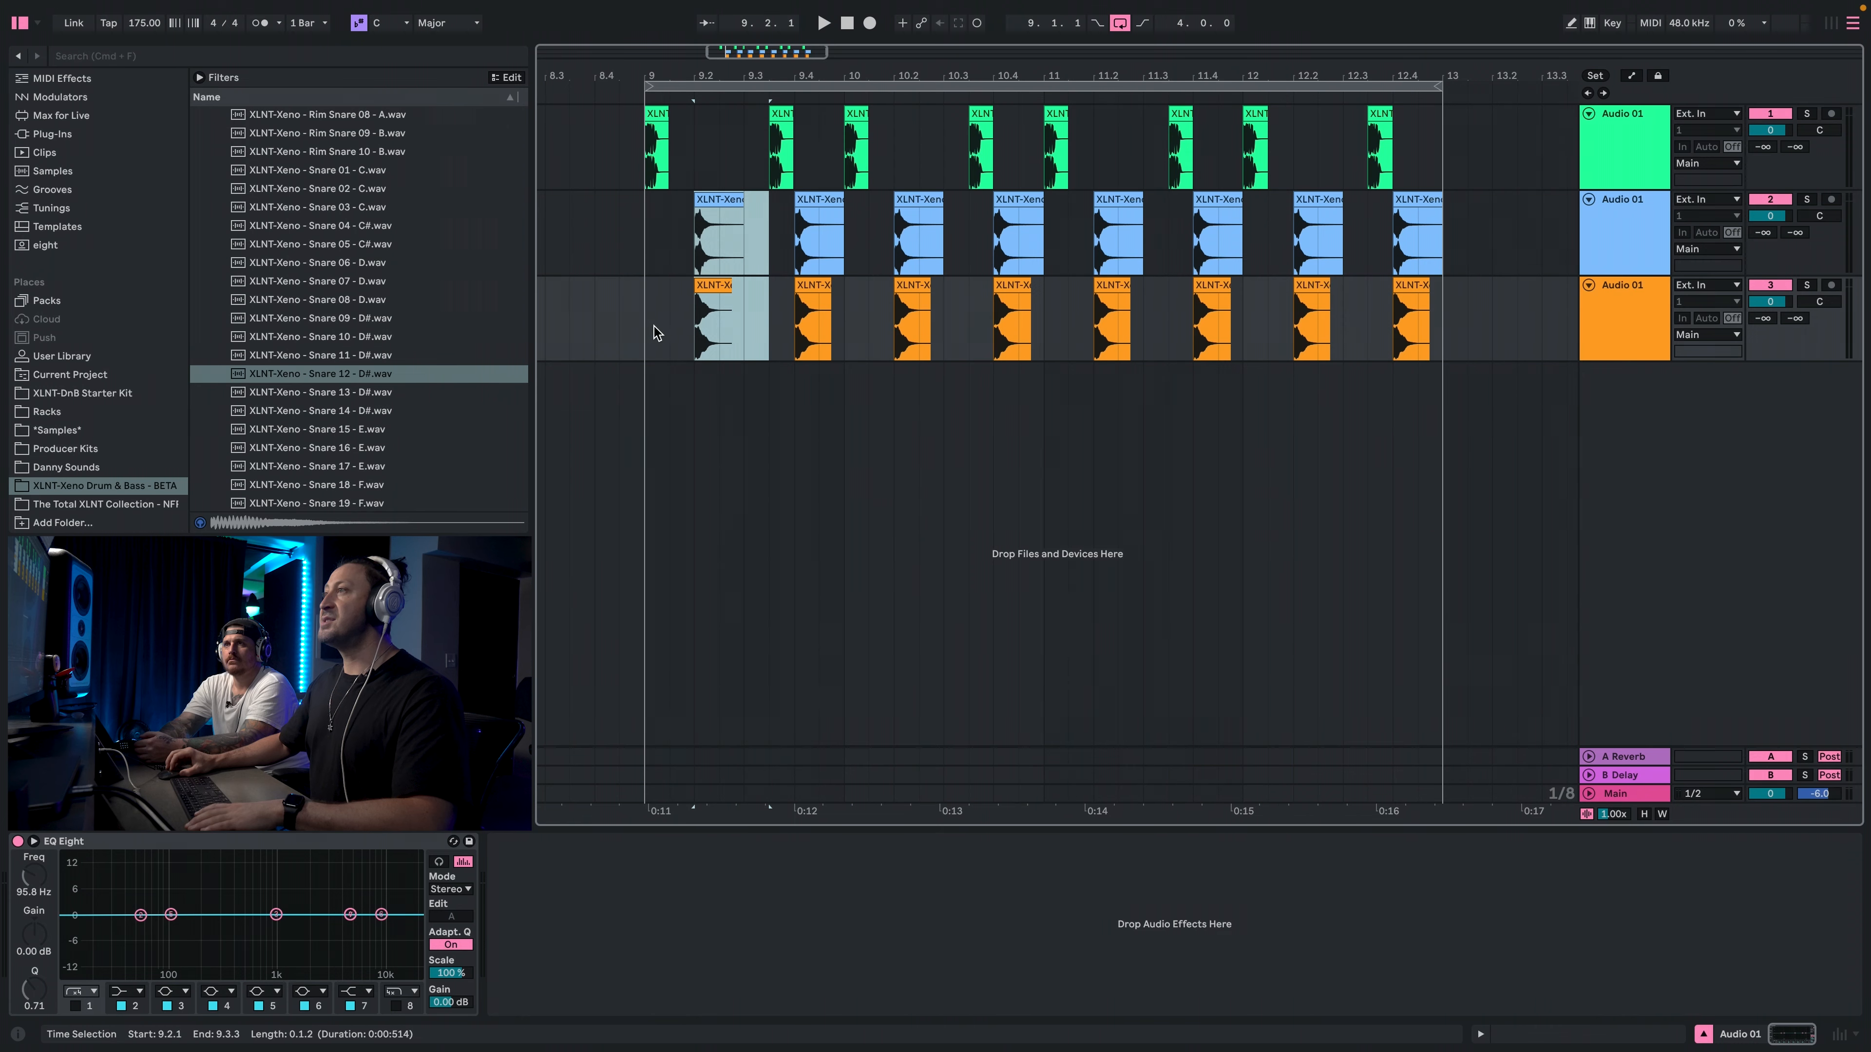
{"action": "left_click", "coordinate": [658, 330]}
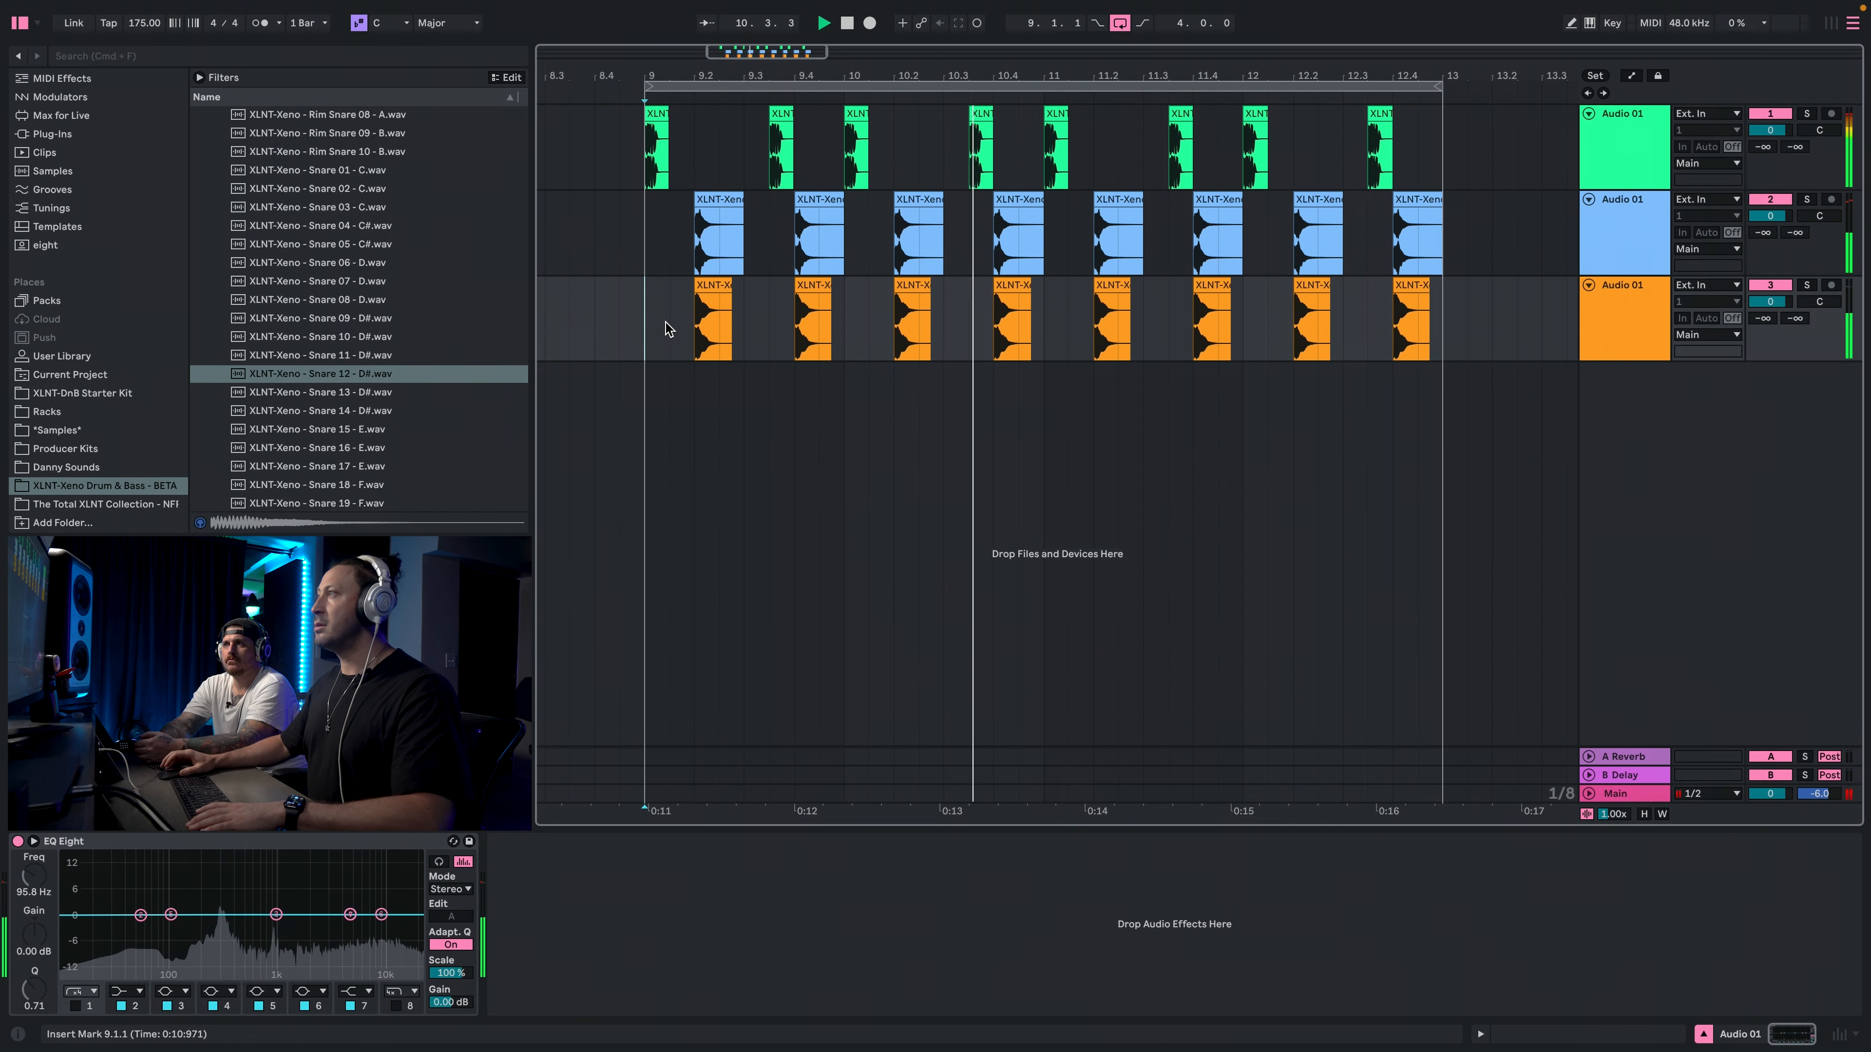
{"action": "scroll", "coordinate": [394, 365], "scroll_direction": "up", "scroll_amount": 1}
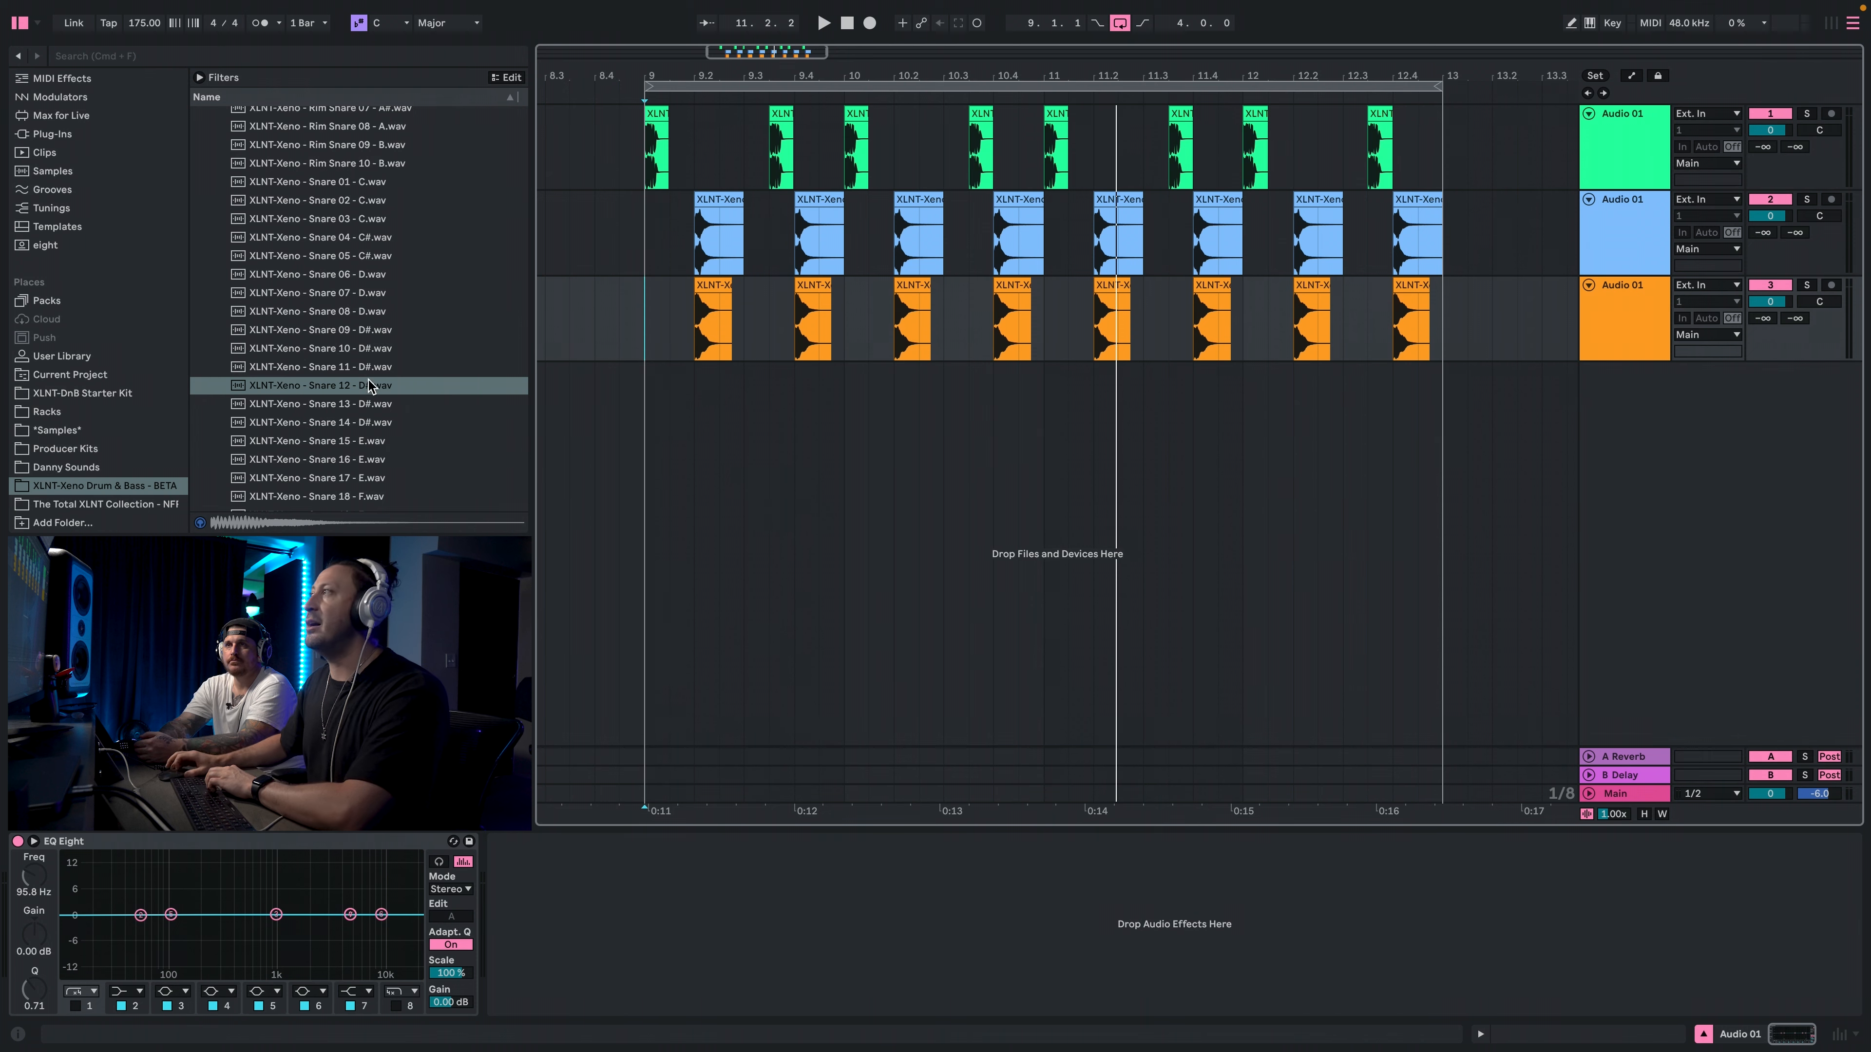
Collapse the Snares folder within the Drums folder in the sample browser.
{"action": "scroll", "coordinate": [400, 377], "scroll_direction": "up", "scroll_amount": 10}
{"action": "left_click", "coordinate": [403, 289]}
{"action": "scroll", "coordinate": [405, 313], "scroll_direction": "up", "scroll_amount": 5}
{"action": "left_click", "coordinate": [343, 292]}
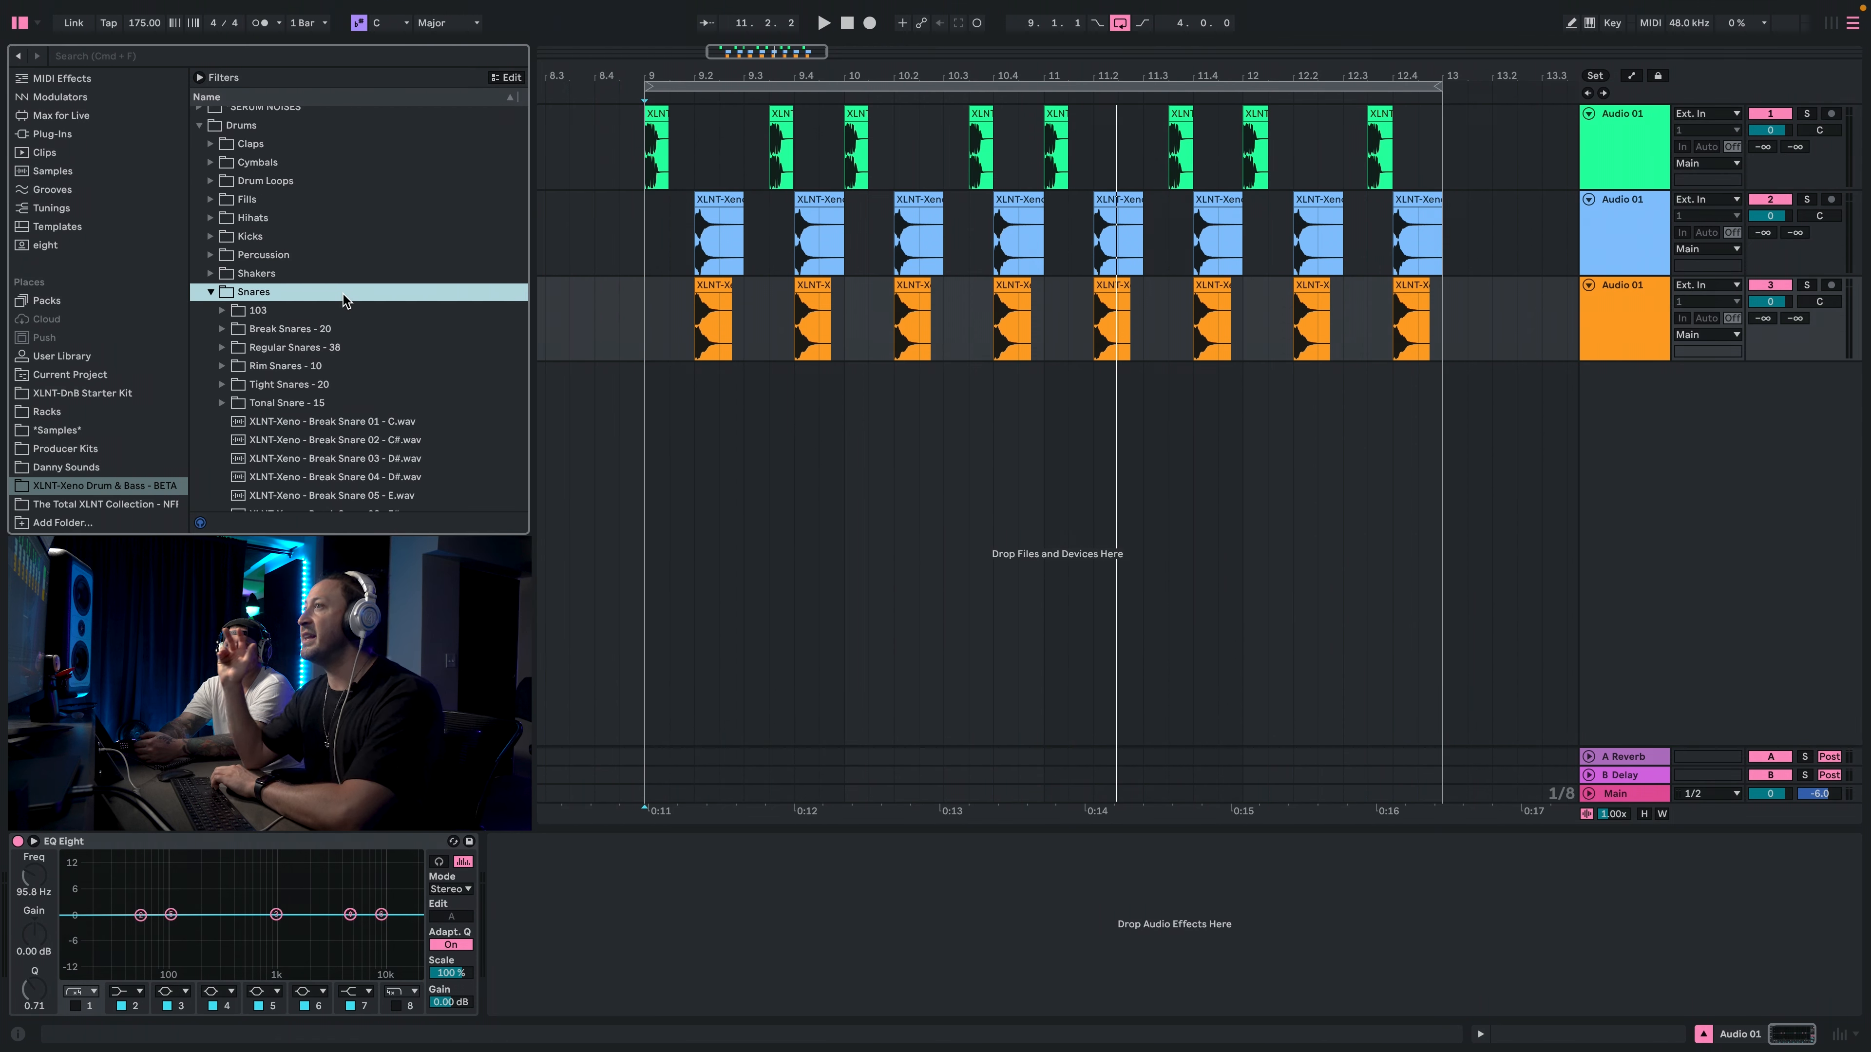
{"action": "key", "text": "Left"}
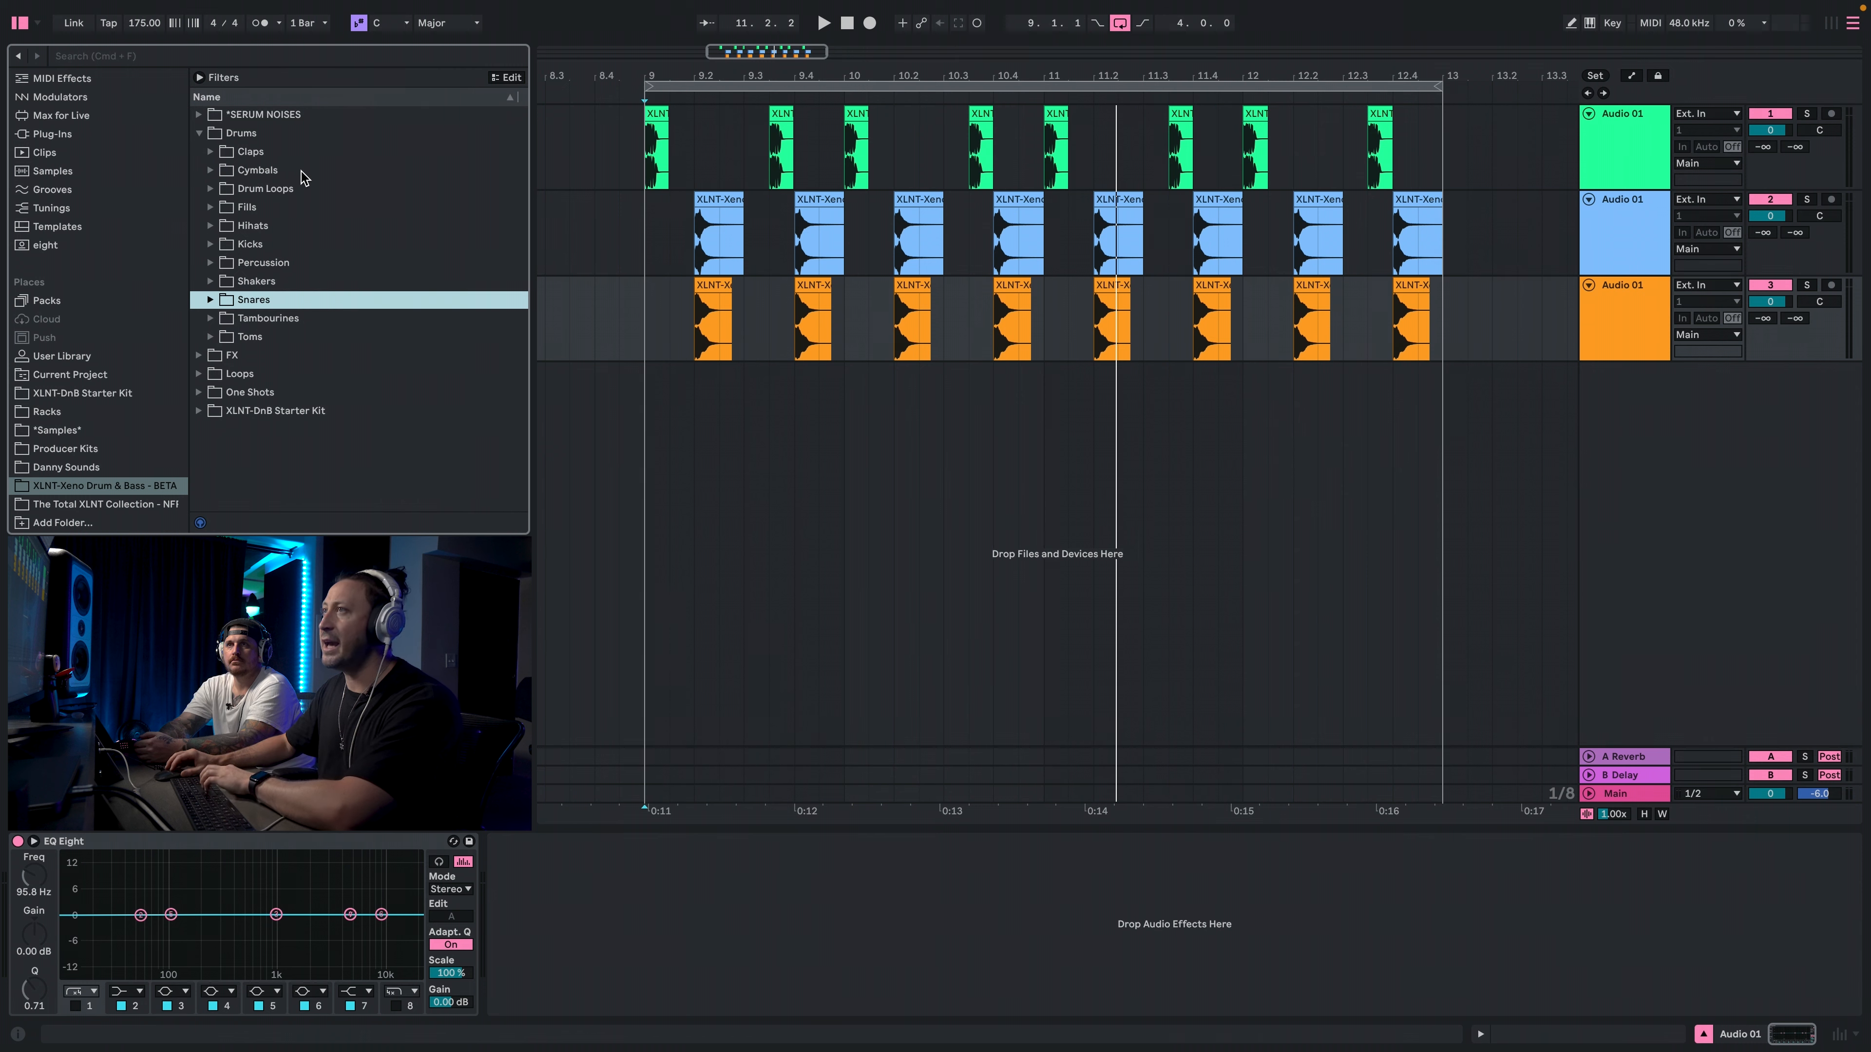
{"action": "left_click", "coordinate": [265, 137]}
{"action": "key", "text": "Left"}
{"action": "key", "text": "Right"}
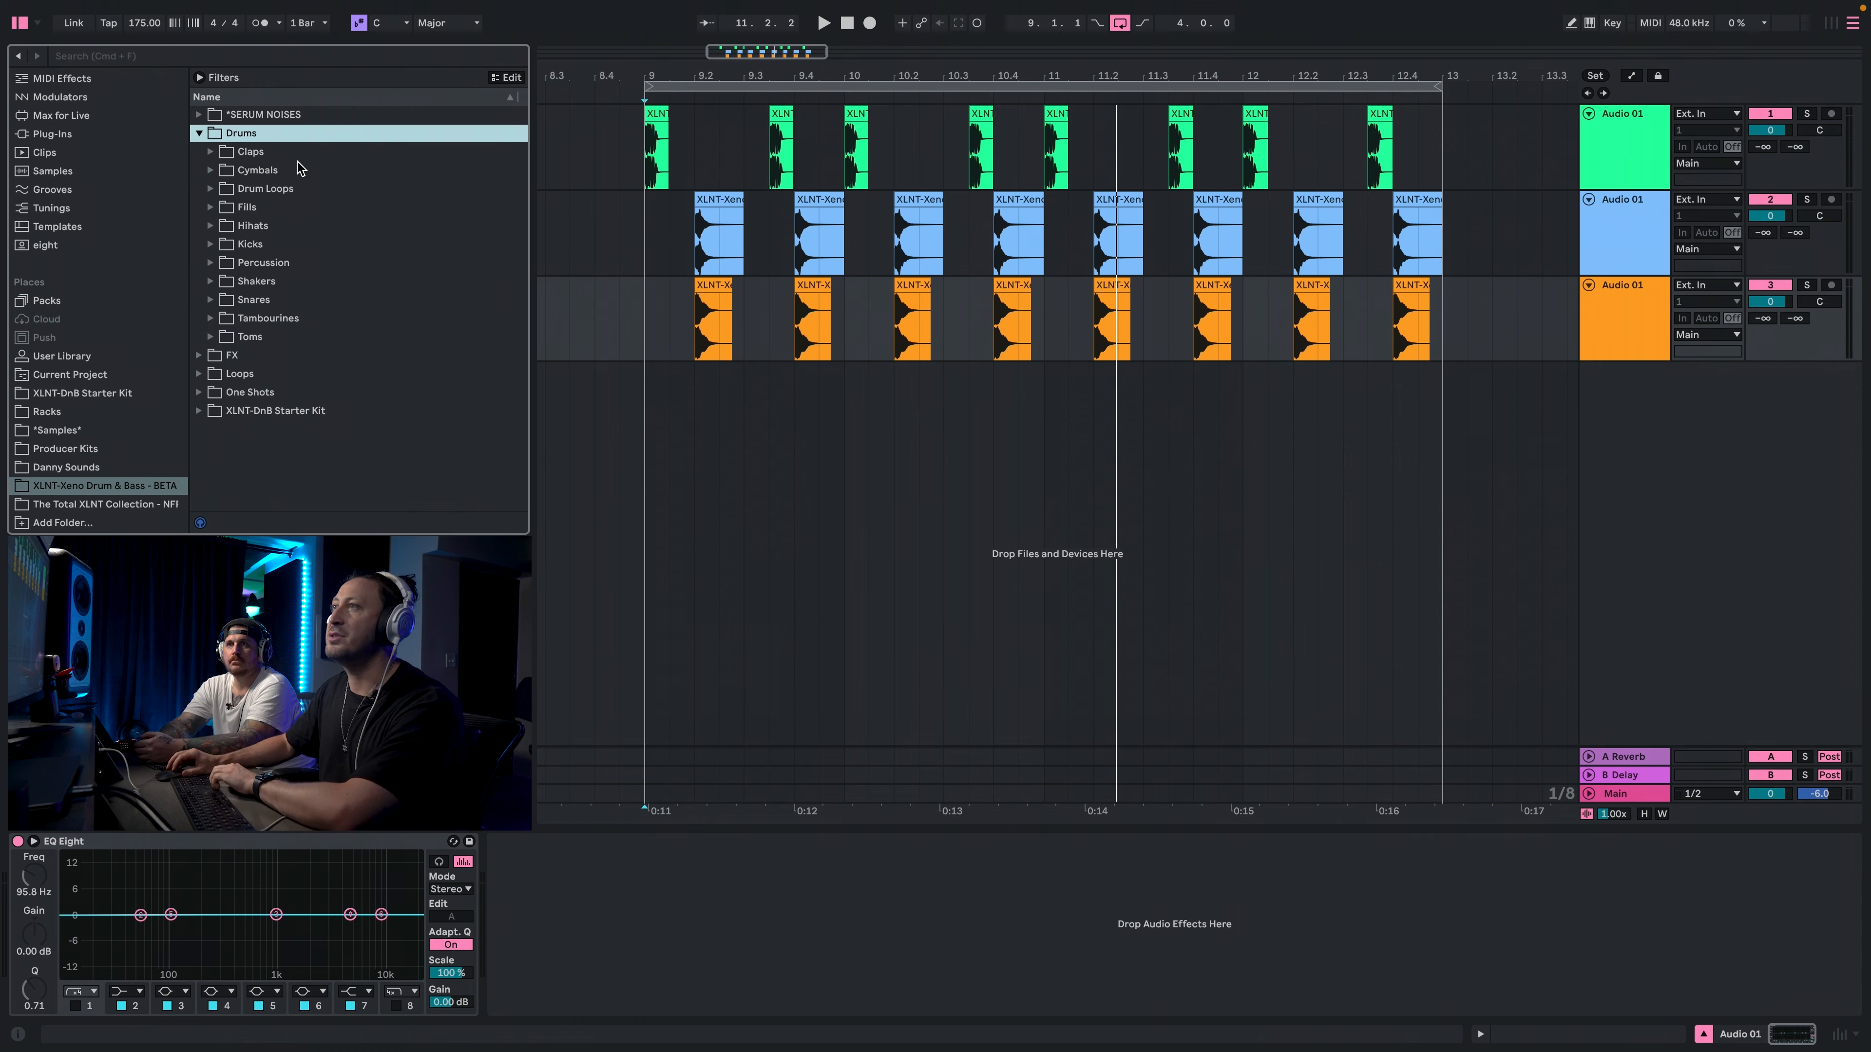
Expand the Drum Loops folder and its Break Loops subfolder.
{"action": "left_click", "coordinate": [270, 207]}
{"action": "left_click", "coordinate": [326, 190]}
{"action": "key", "text": "Right"}
{"action": "key", "text": "Down"}
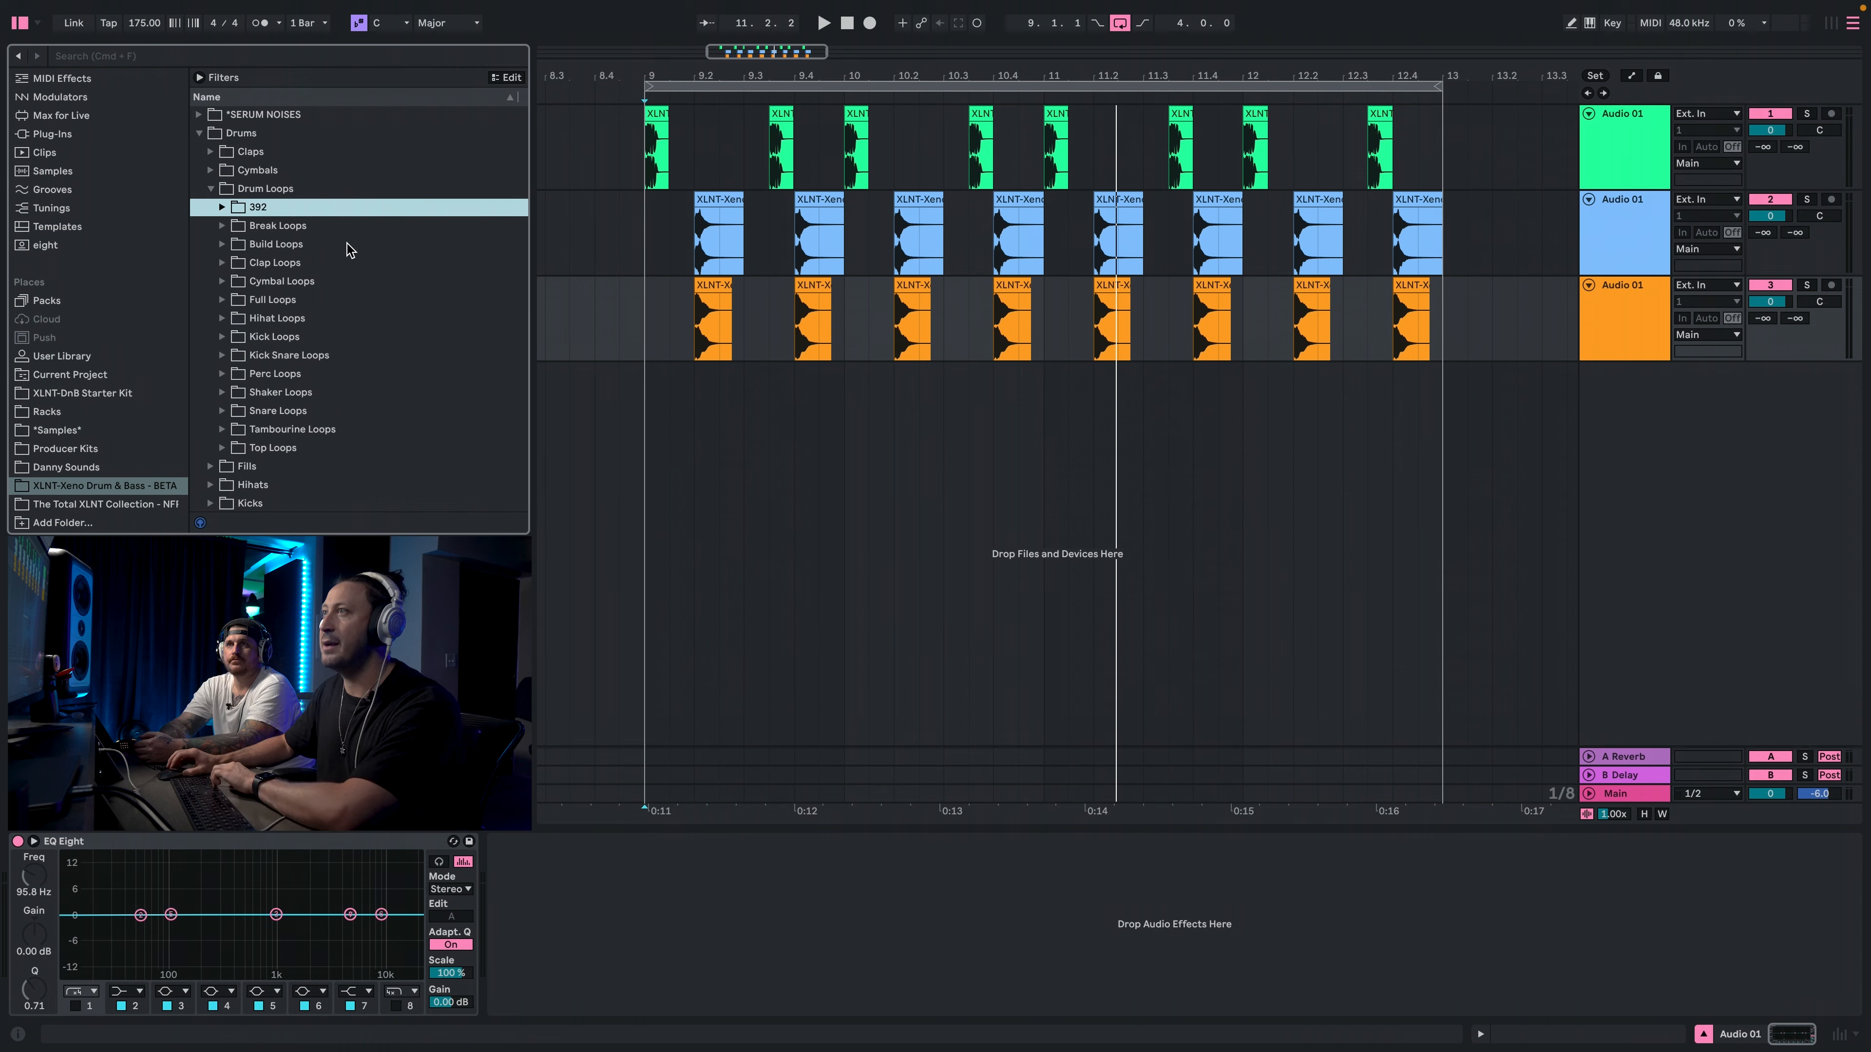
{"action": "key", "text": "Down"}
{"action": "key", "text": "Right"}
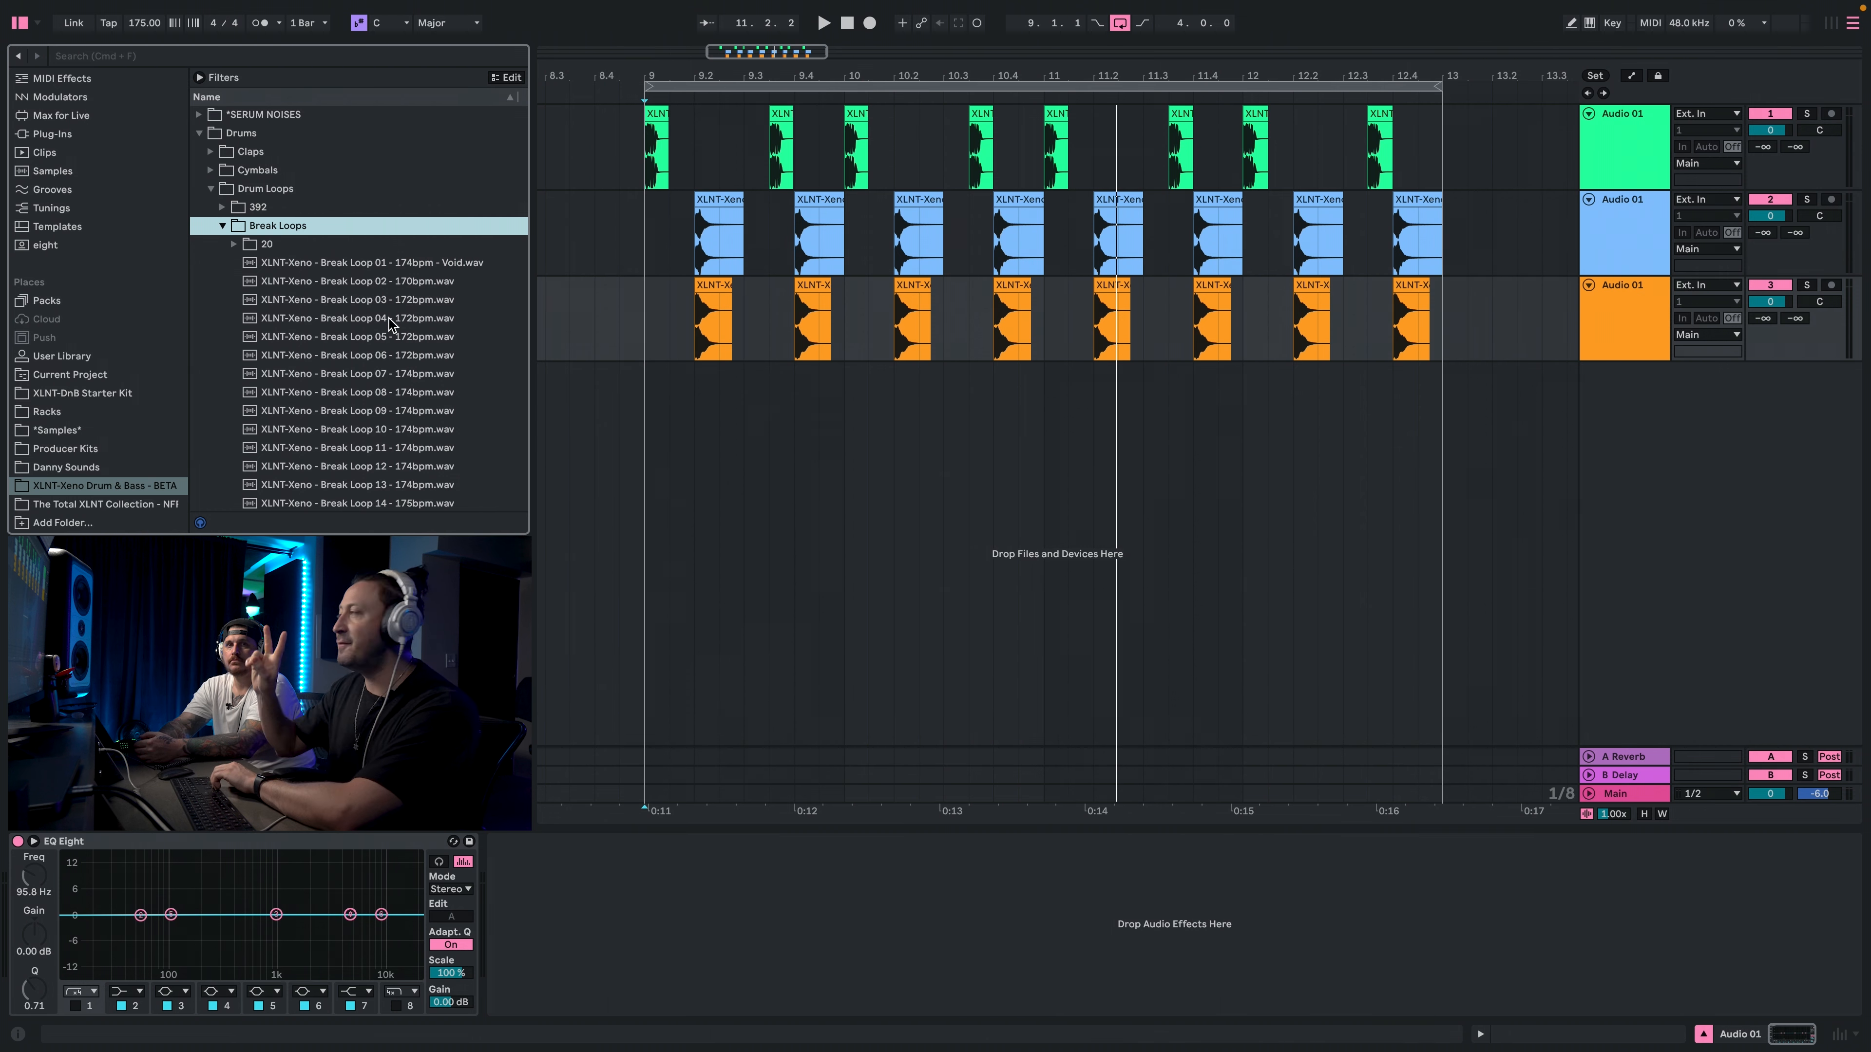
Audition the break loops and place XLNT-Xeno - Break Loop 05 - 172bpm.wav on a new audio track at 9.1.1.
{"action": "key", "text": "Down"}
{"action": "key", "text": "Down"}
{"action": "key", "text": "Down"}
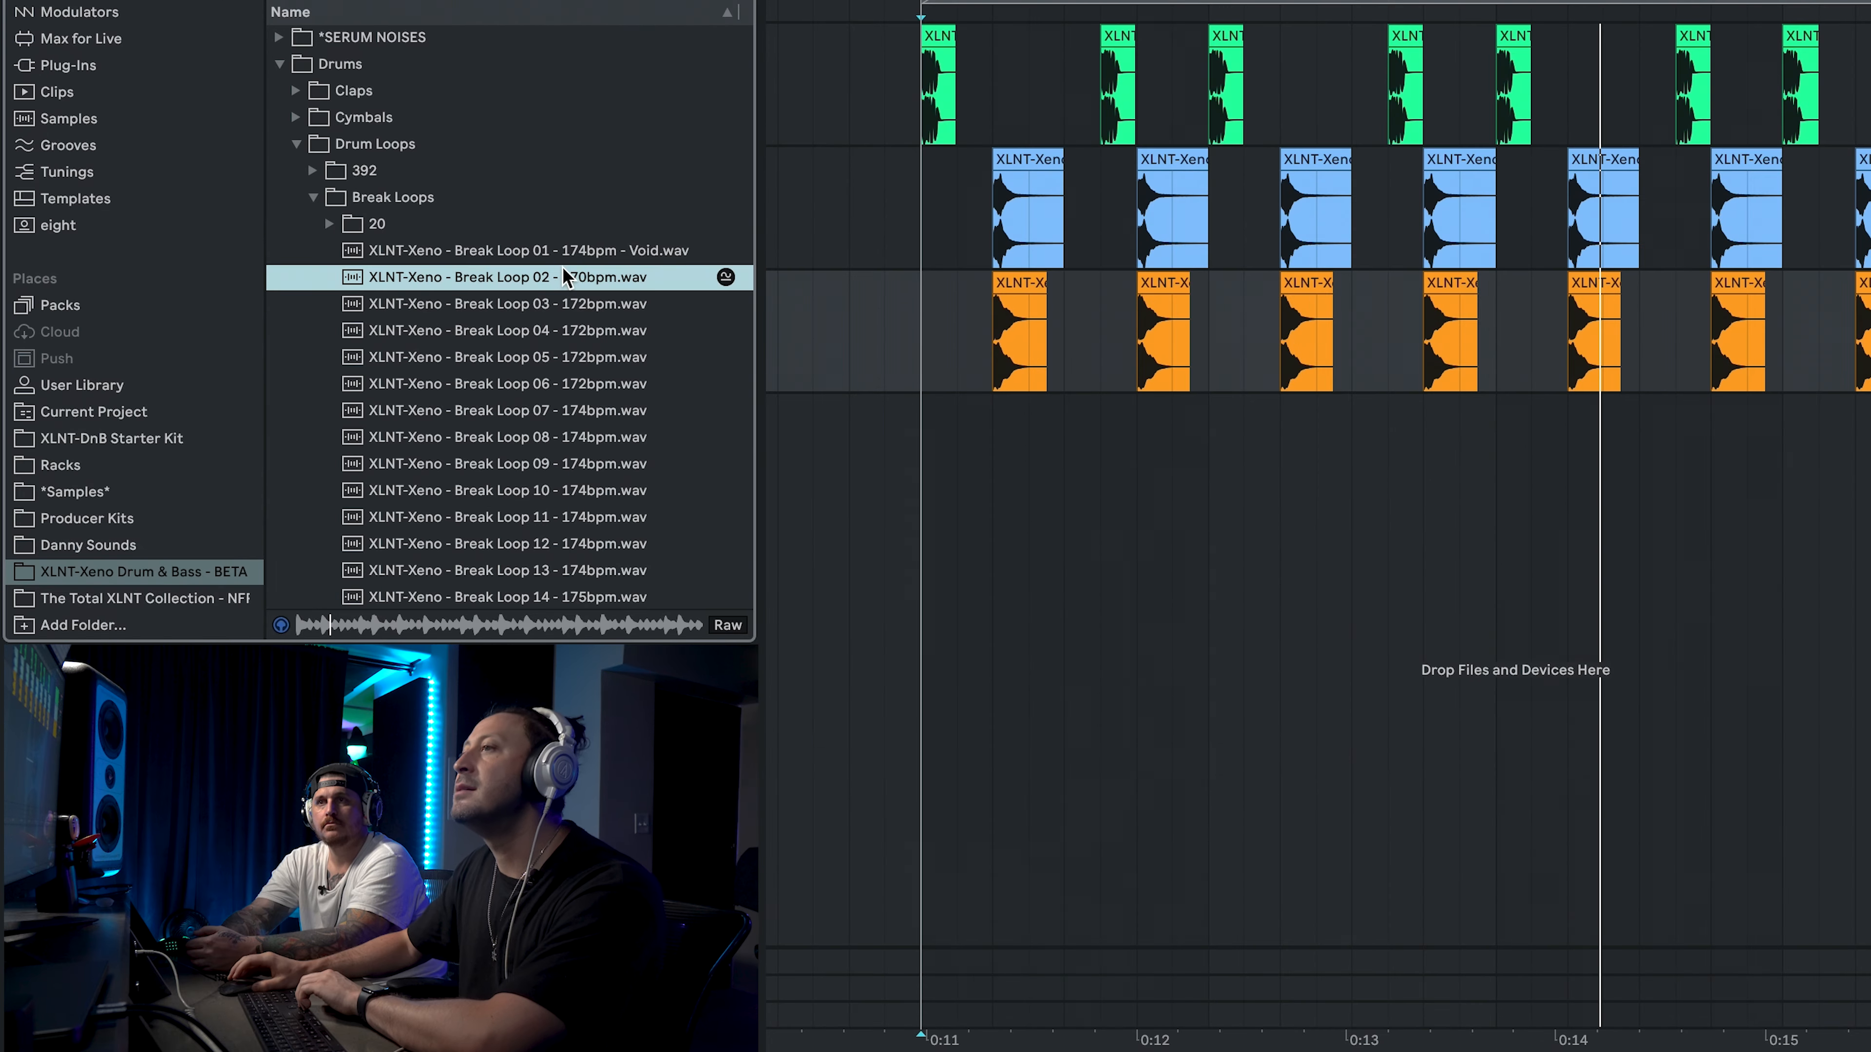
{"action": "key", "text": "Down"}
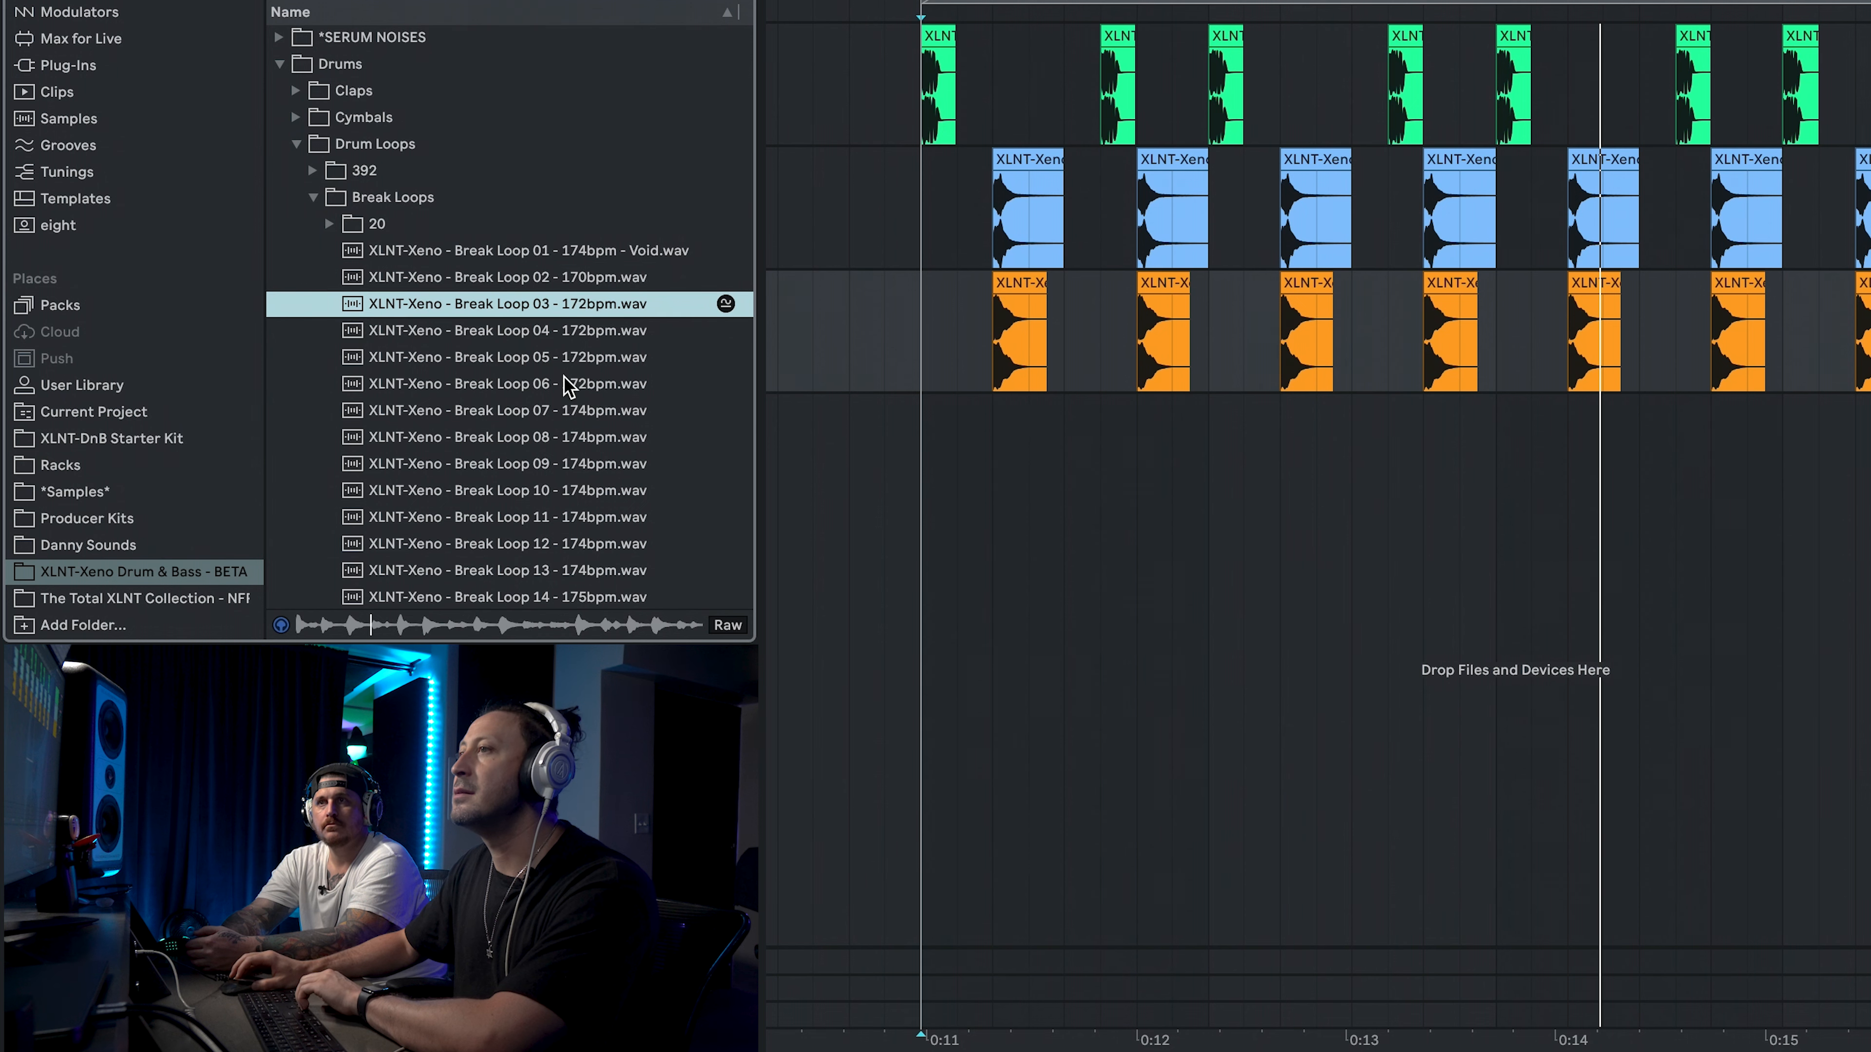
{"action": "key", "text": "Down"}
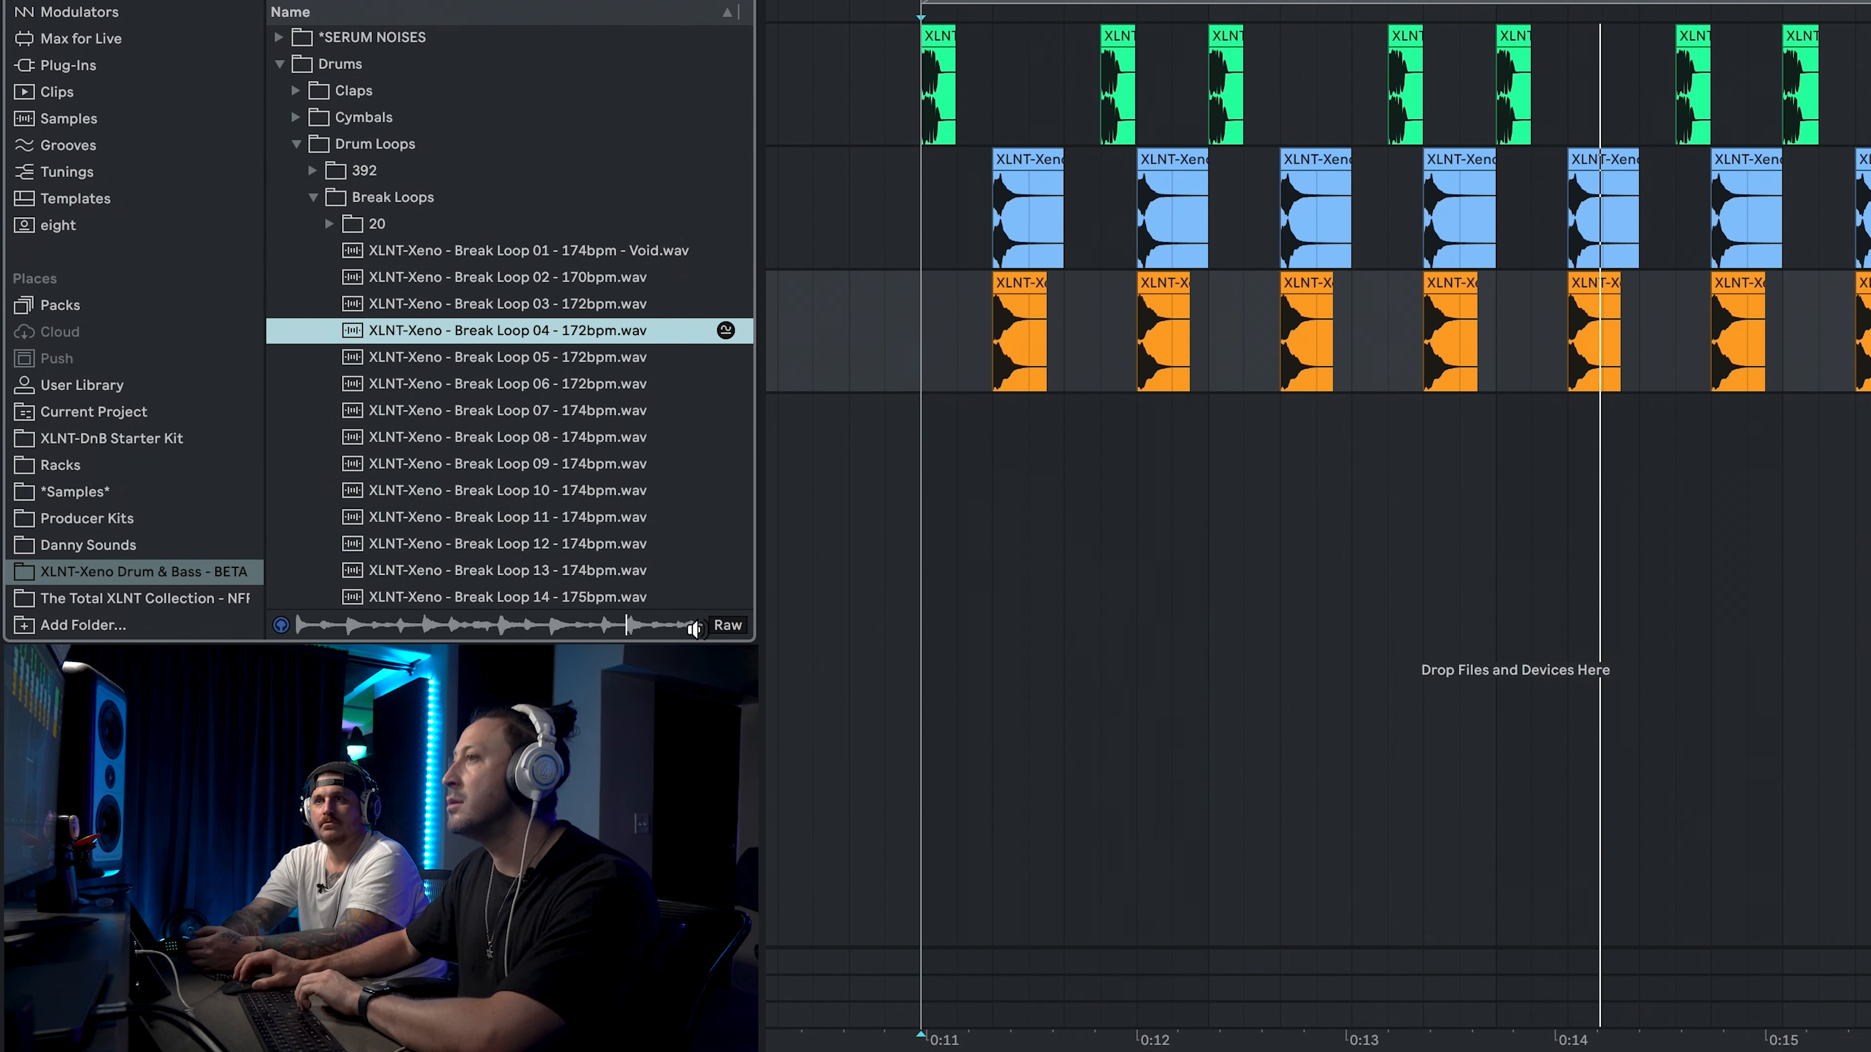
{"action": "key", "text": "Down"}
{"action": "key", "text": "Return"}
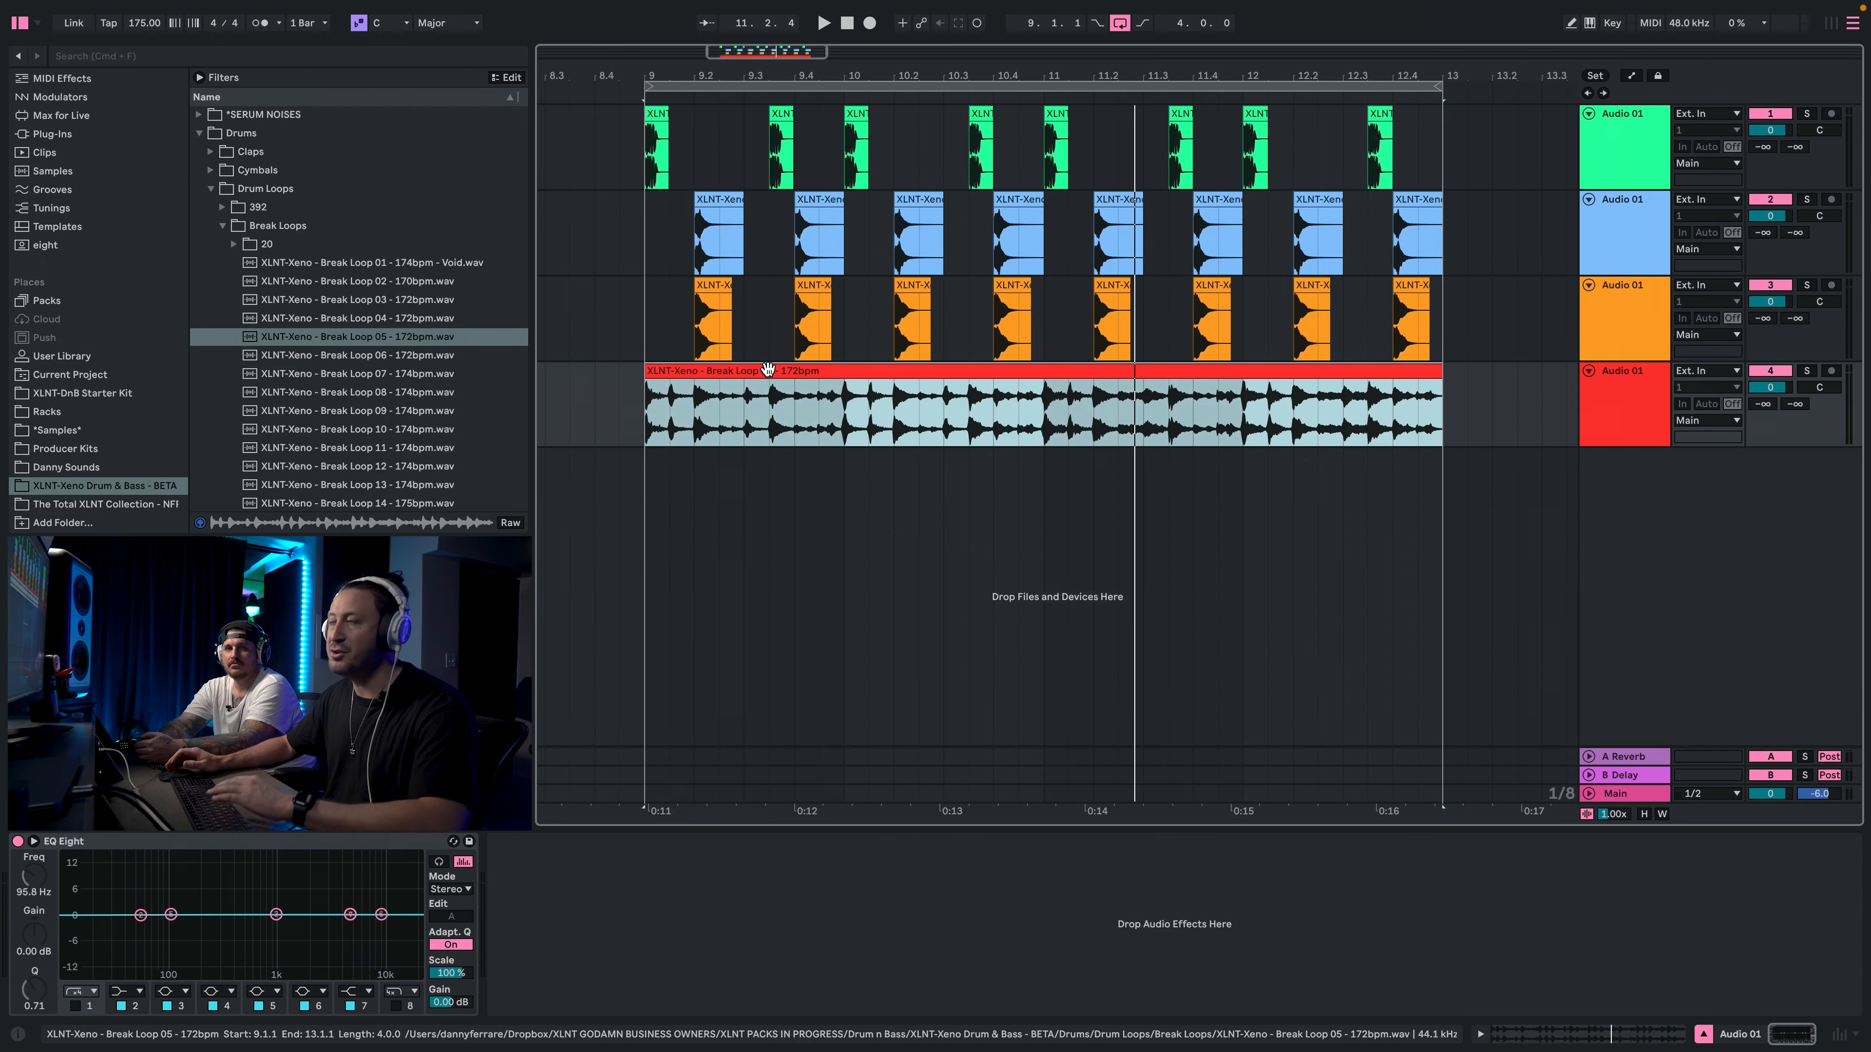
Play the break loop with the other drums from 9.1.1 and insert a new audio track below it.
{"action": "left_click_drag", "start_coordinate": [651, 418], "coordinate": [1462, 397]}
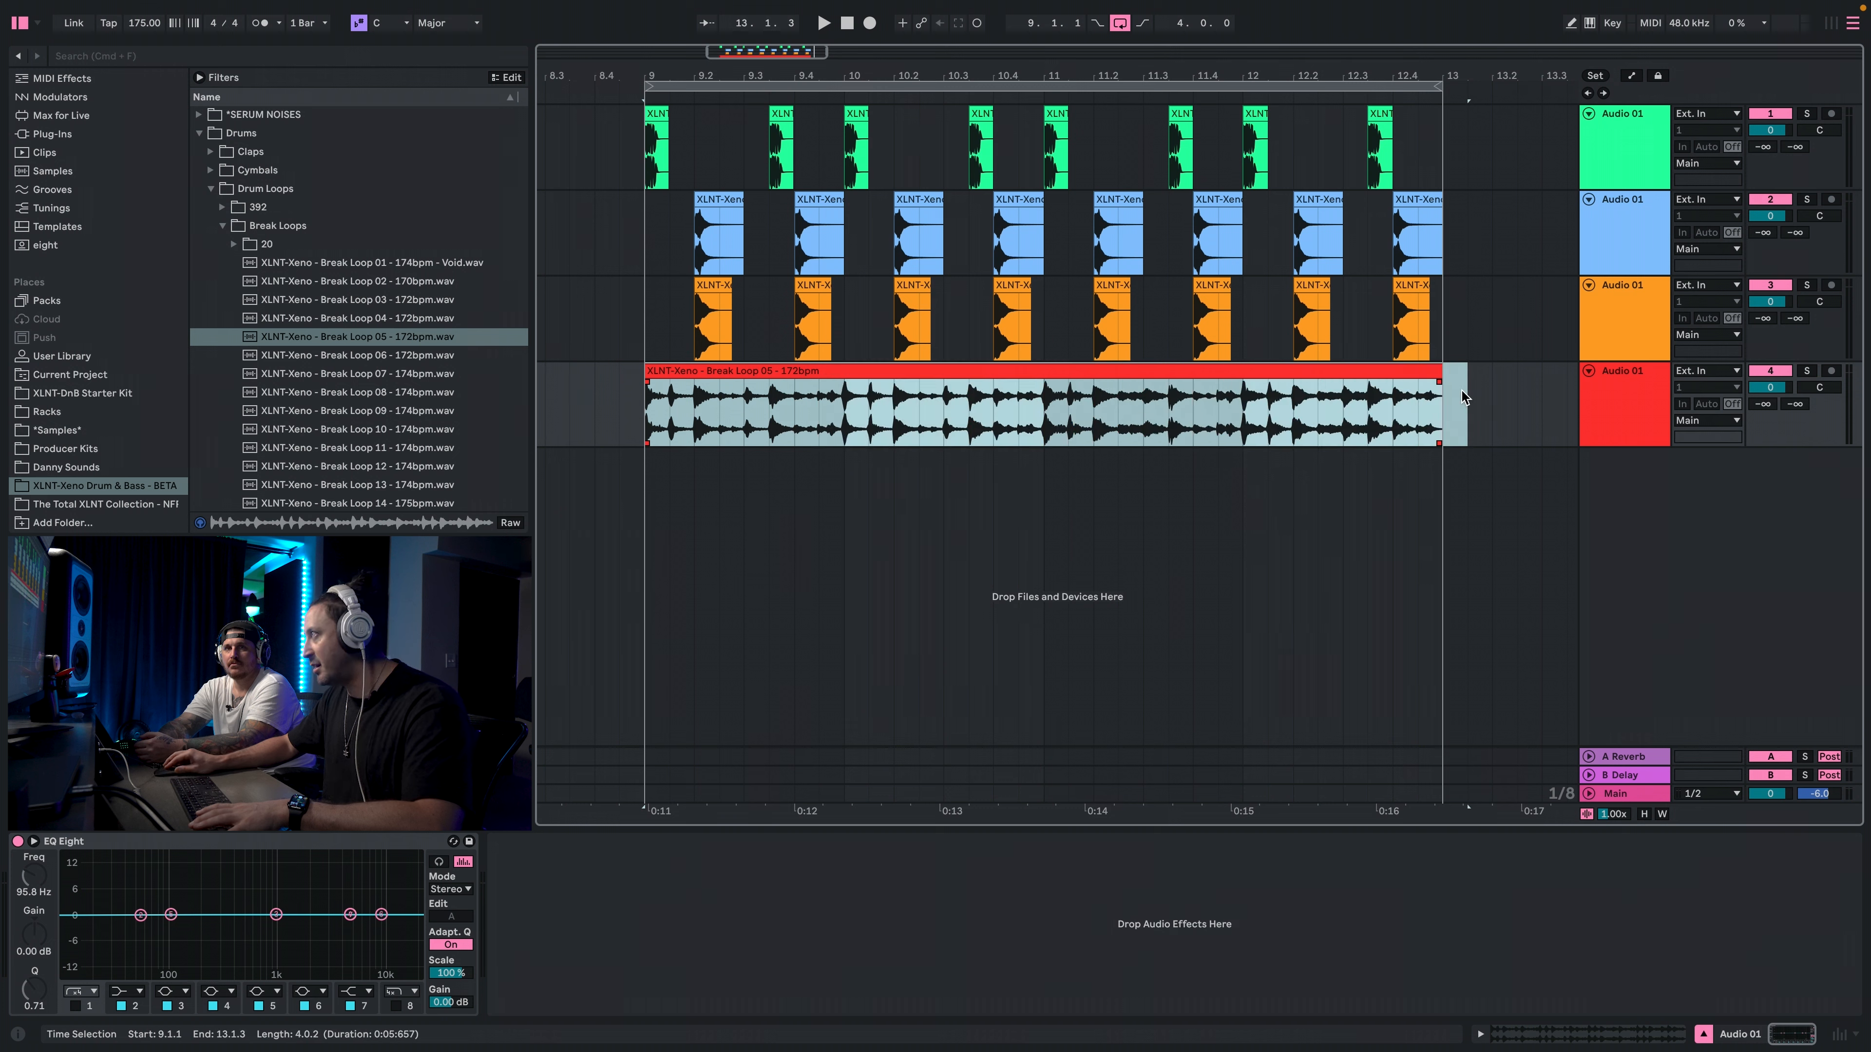
{"action": "left_click", "coordinate": [654, 419]}
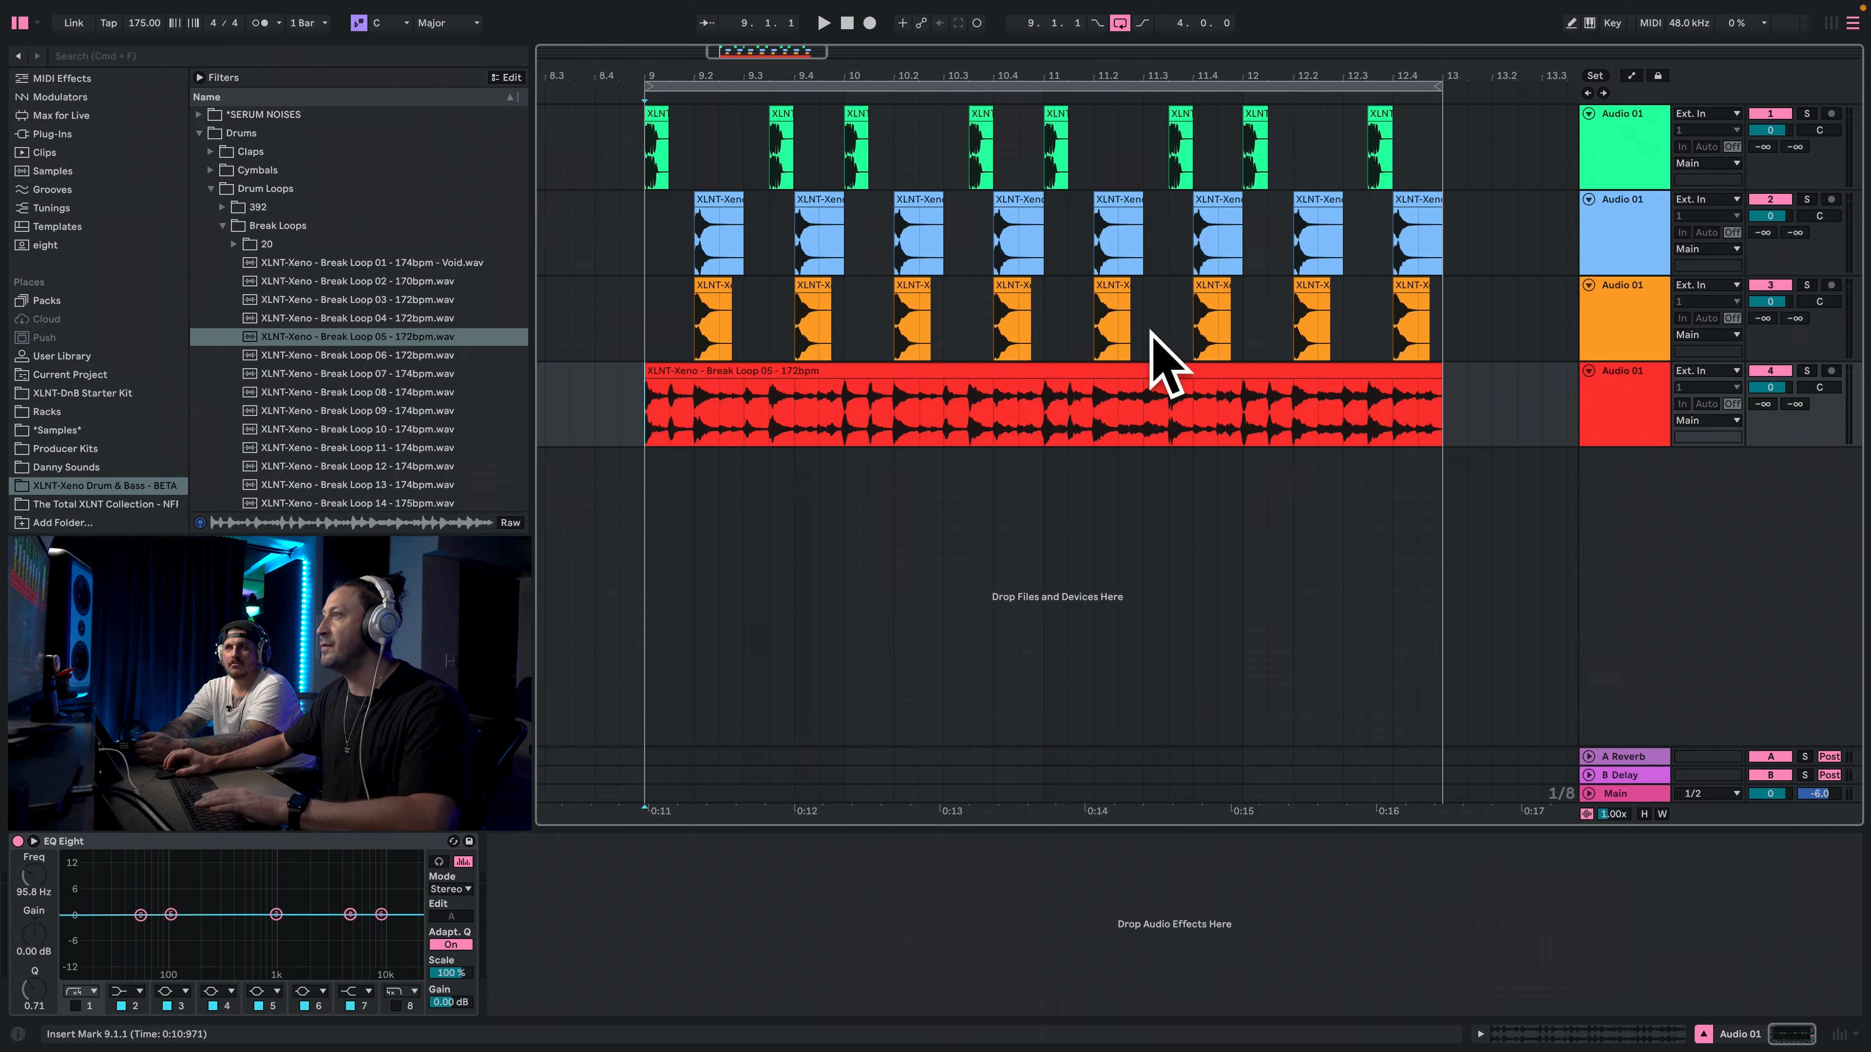
{"action": "key", "text": "space"}
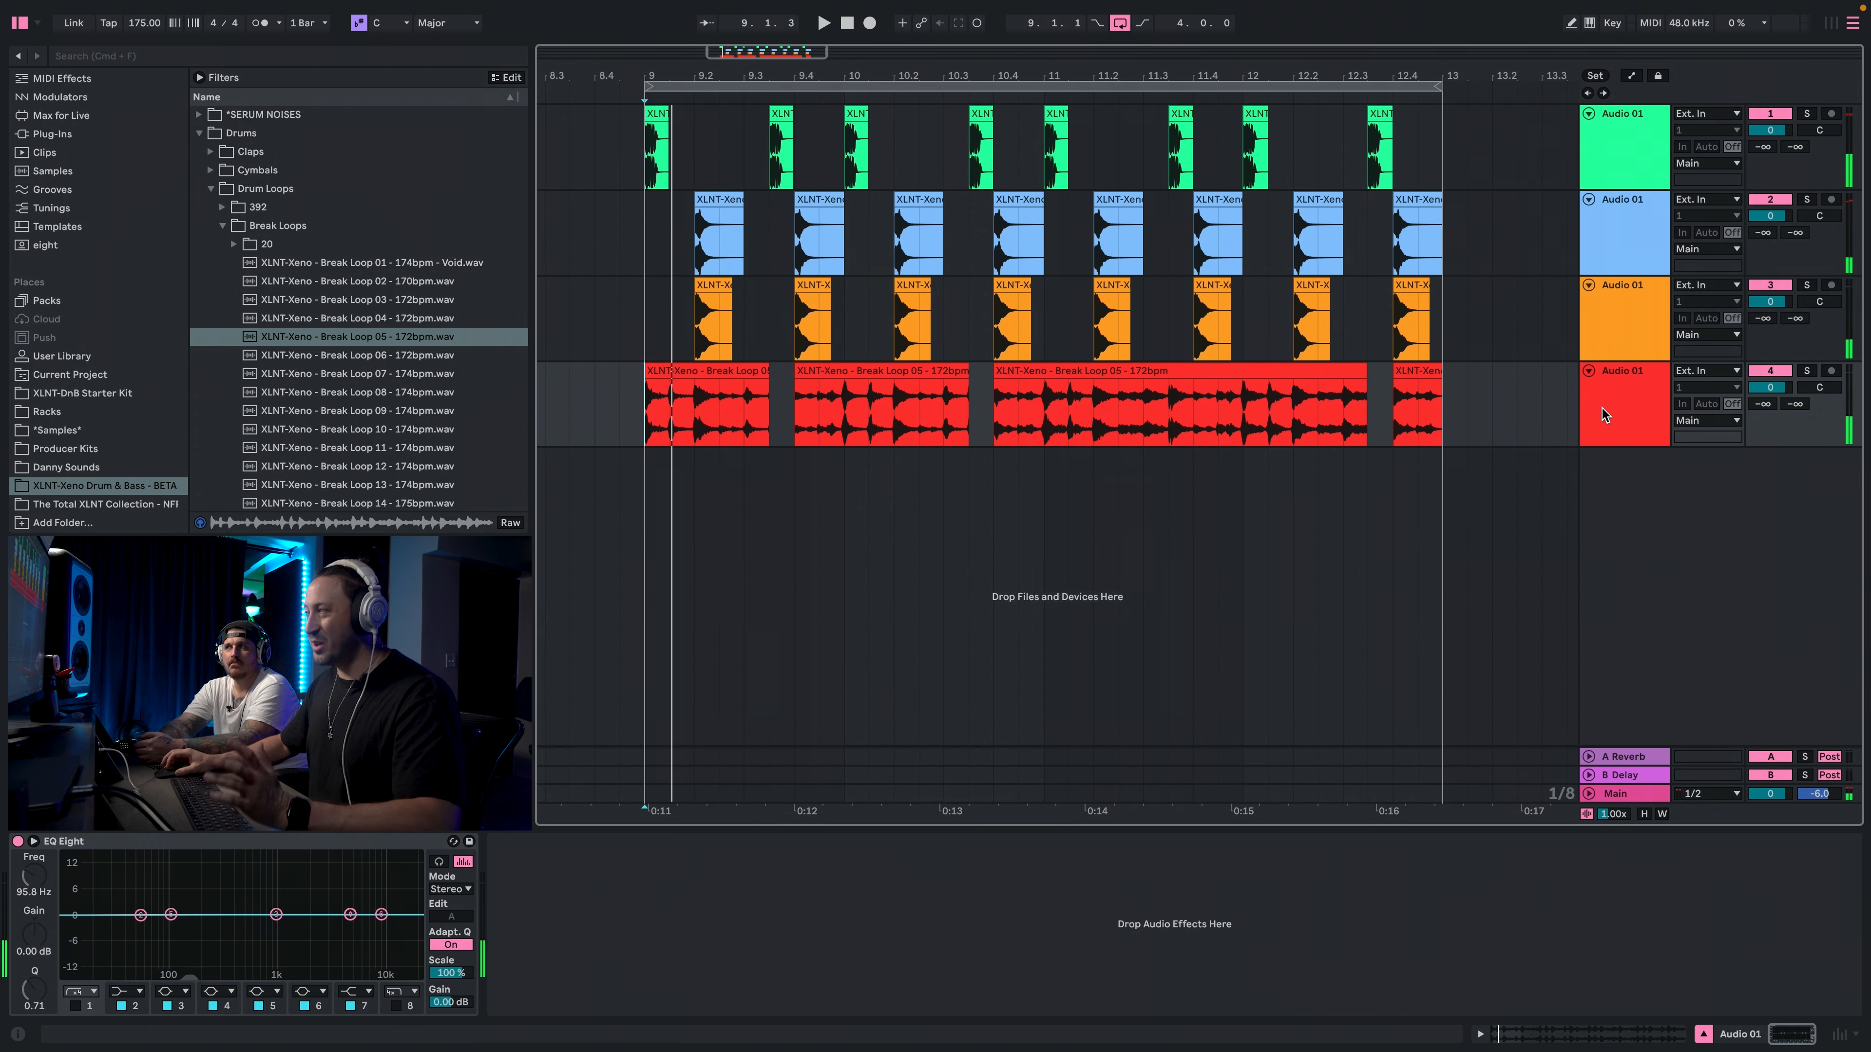
{"action": "key", "text": "super+t"}
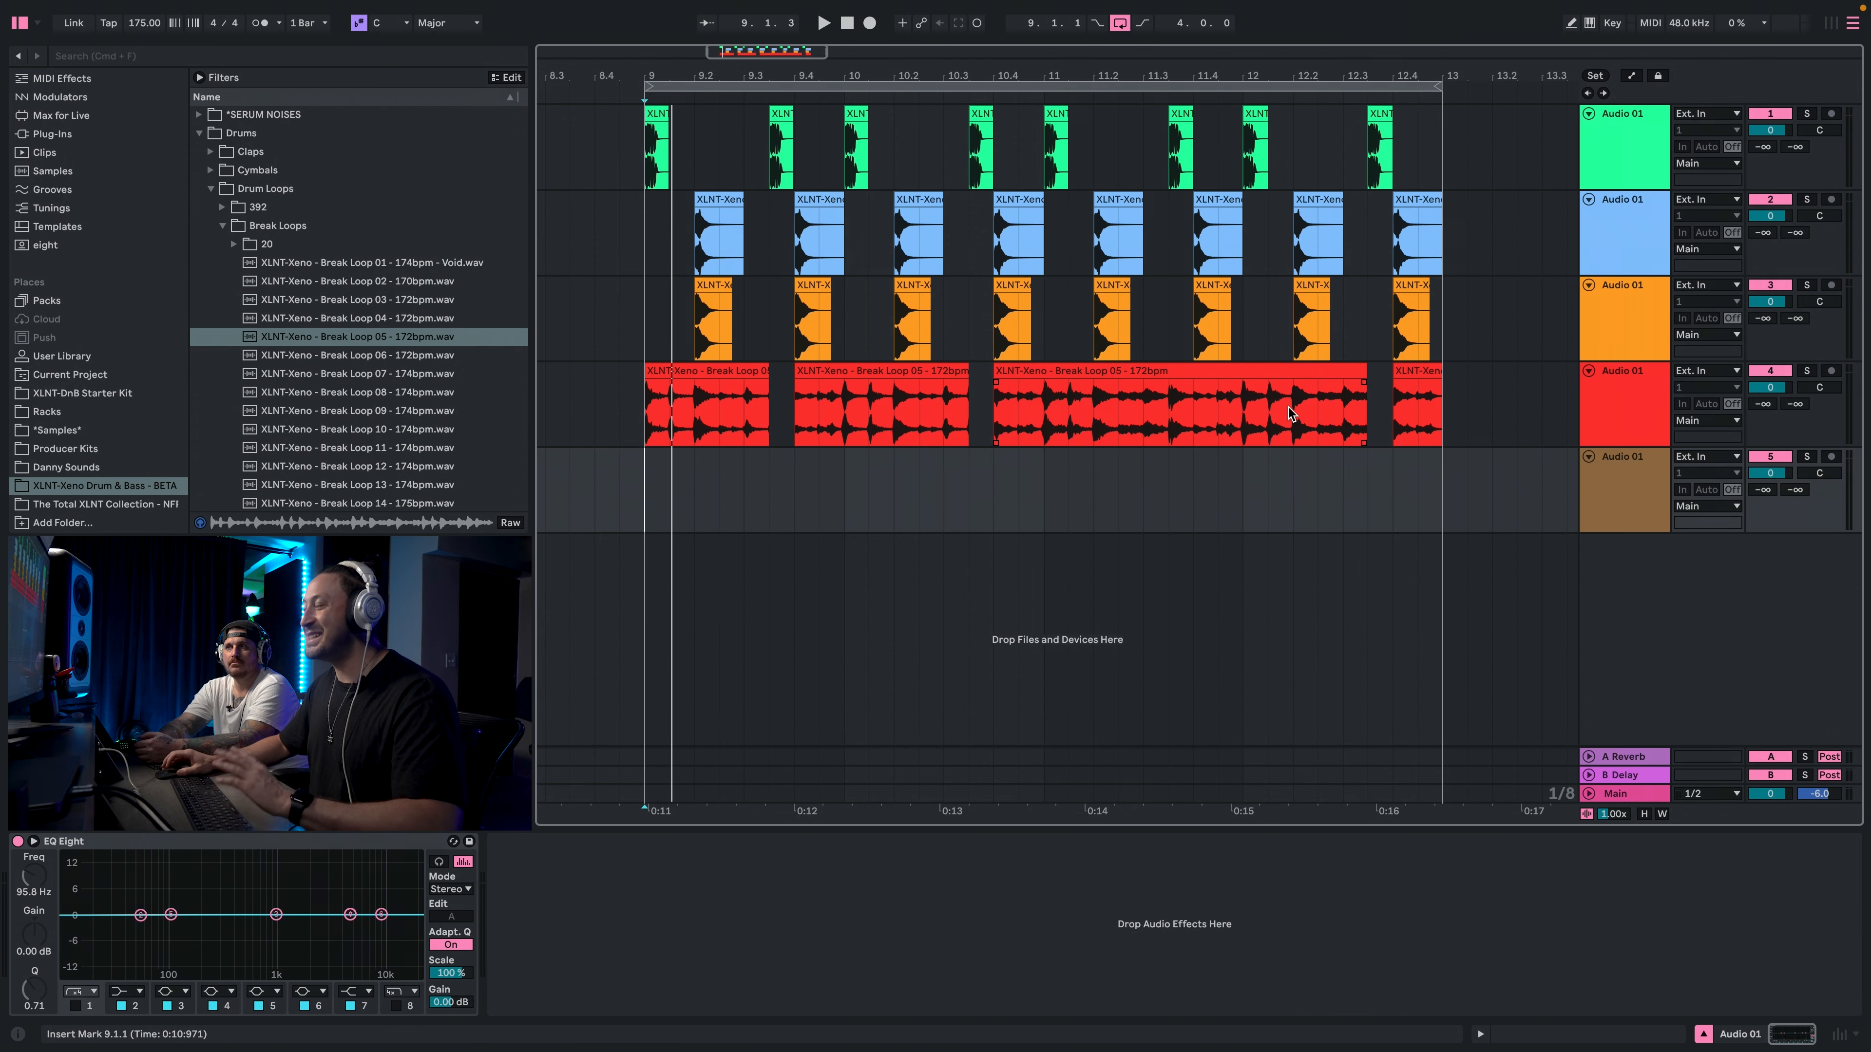
Audition the break loop's hits by playing from 9.4.1 and repeatedly from 10.2.1.
{"action": "left_click", "coordinate": [803, 428]}
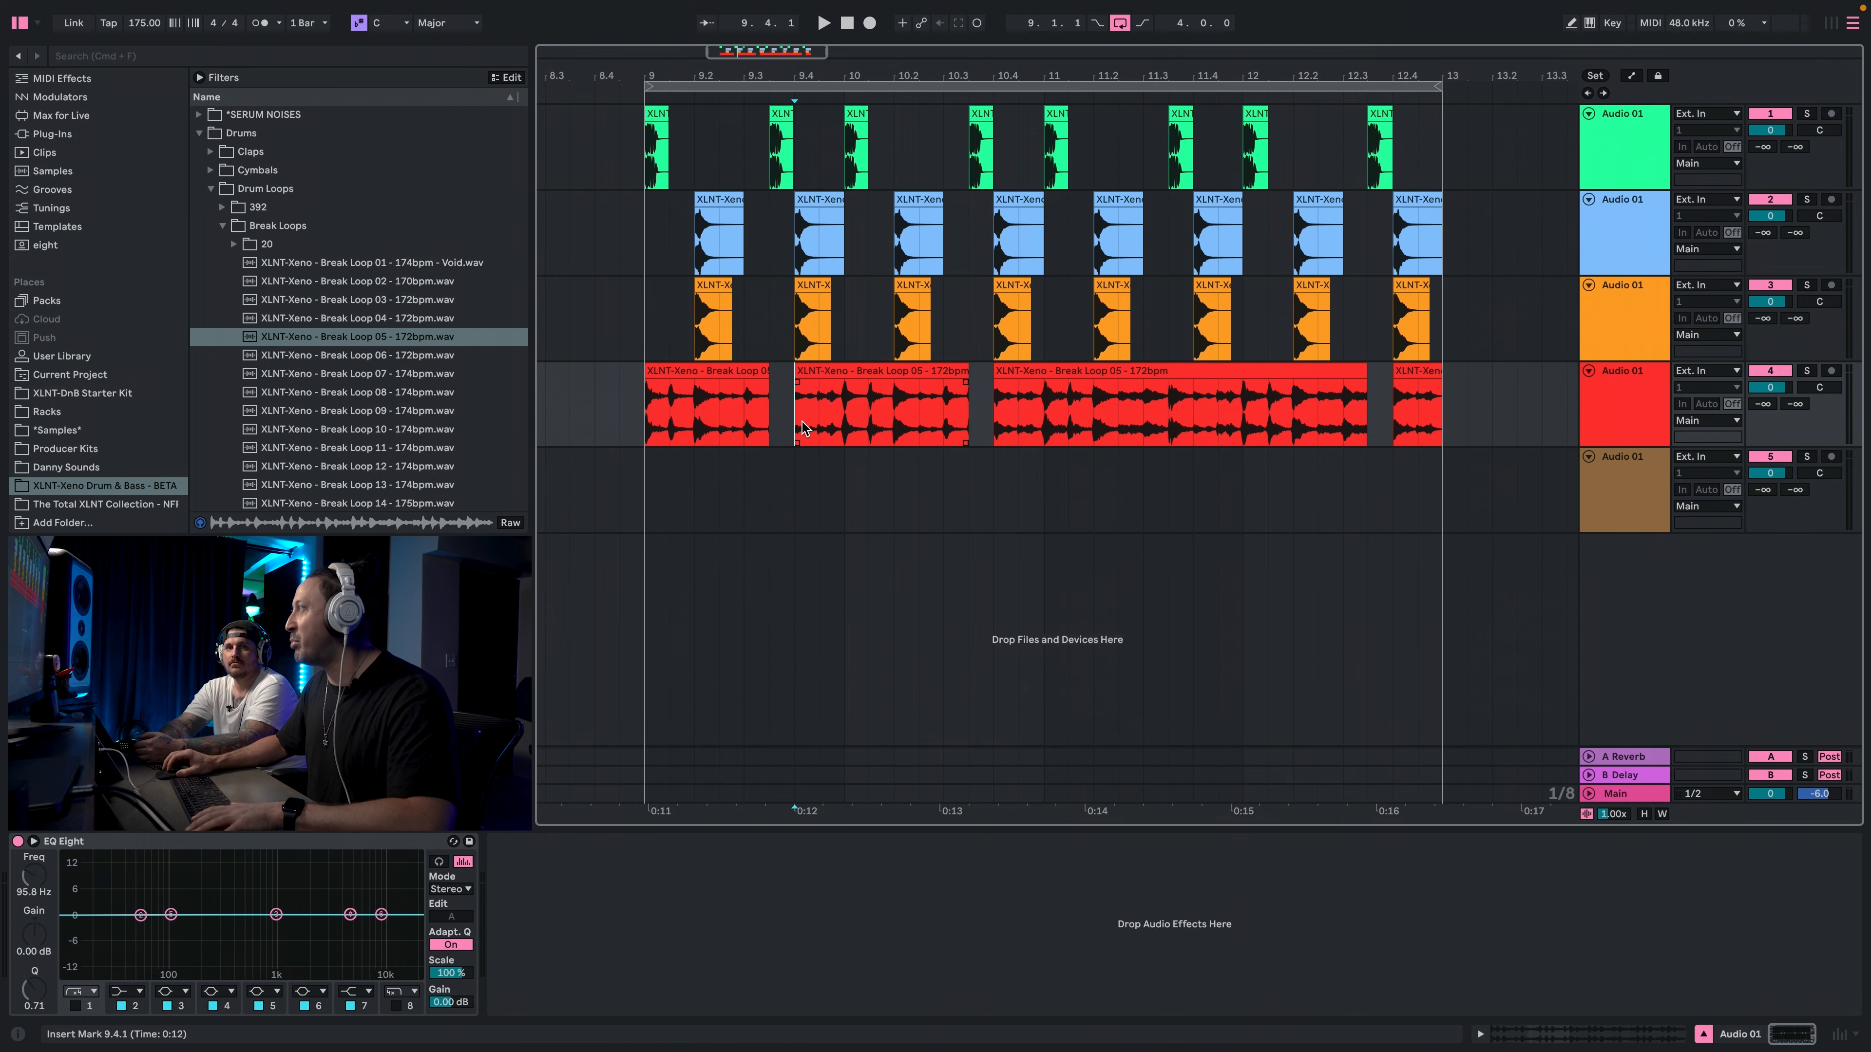
{"action": "key", "text": "space"}
{"action": "key", "text": "space"}
{"action": "left_click", "coordinate": [893, 417]}
{"action": "key", "text": "space"}
{"action": "key", "text": "space"}
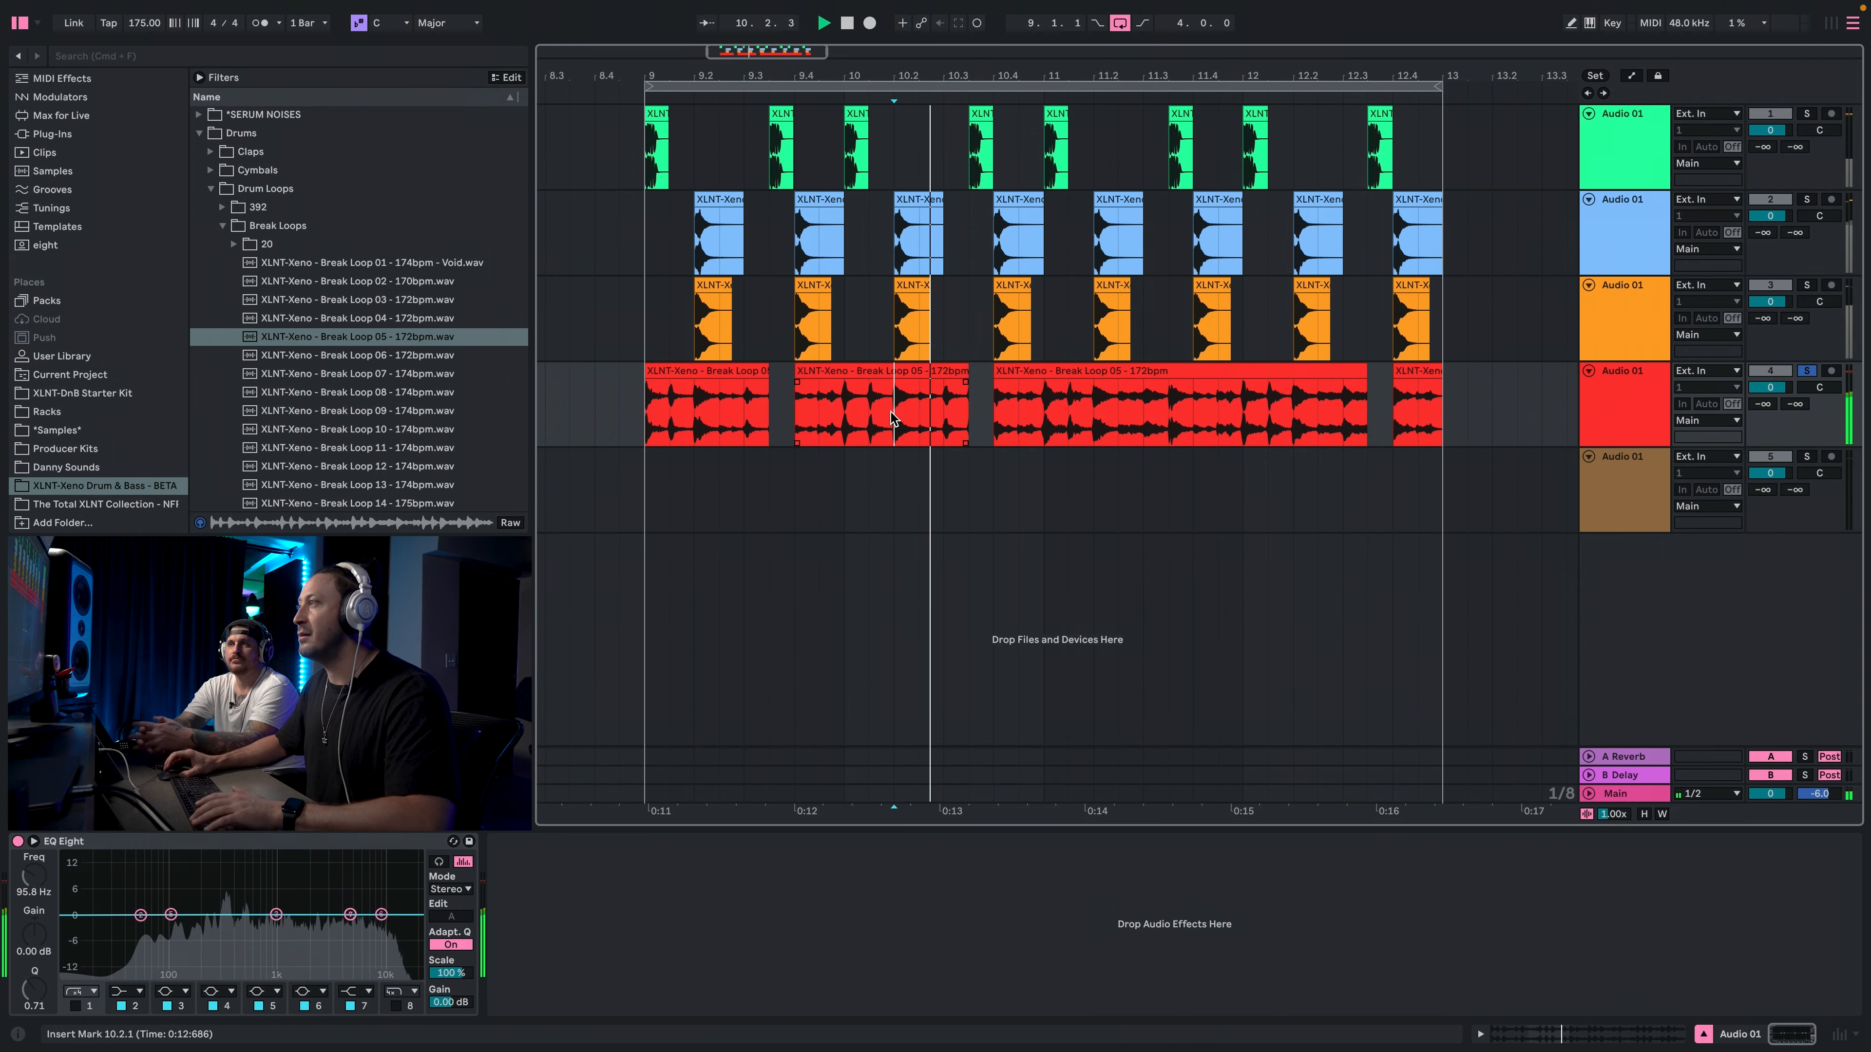
{"action": "key", "text": "space"}
{"action": "key", "text": "space"}
{"action": "key", "text": "space"}
{"action": "key", "text": "space"}
{"action": "key", "text": "space"}
{"action": "key", "text": "space"}
{"action": "key", "text": "space"}
{"action": "key", "text": "space"}
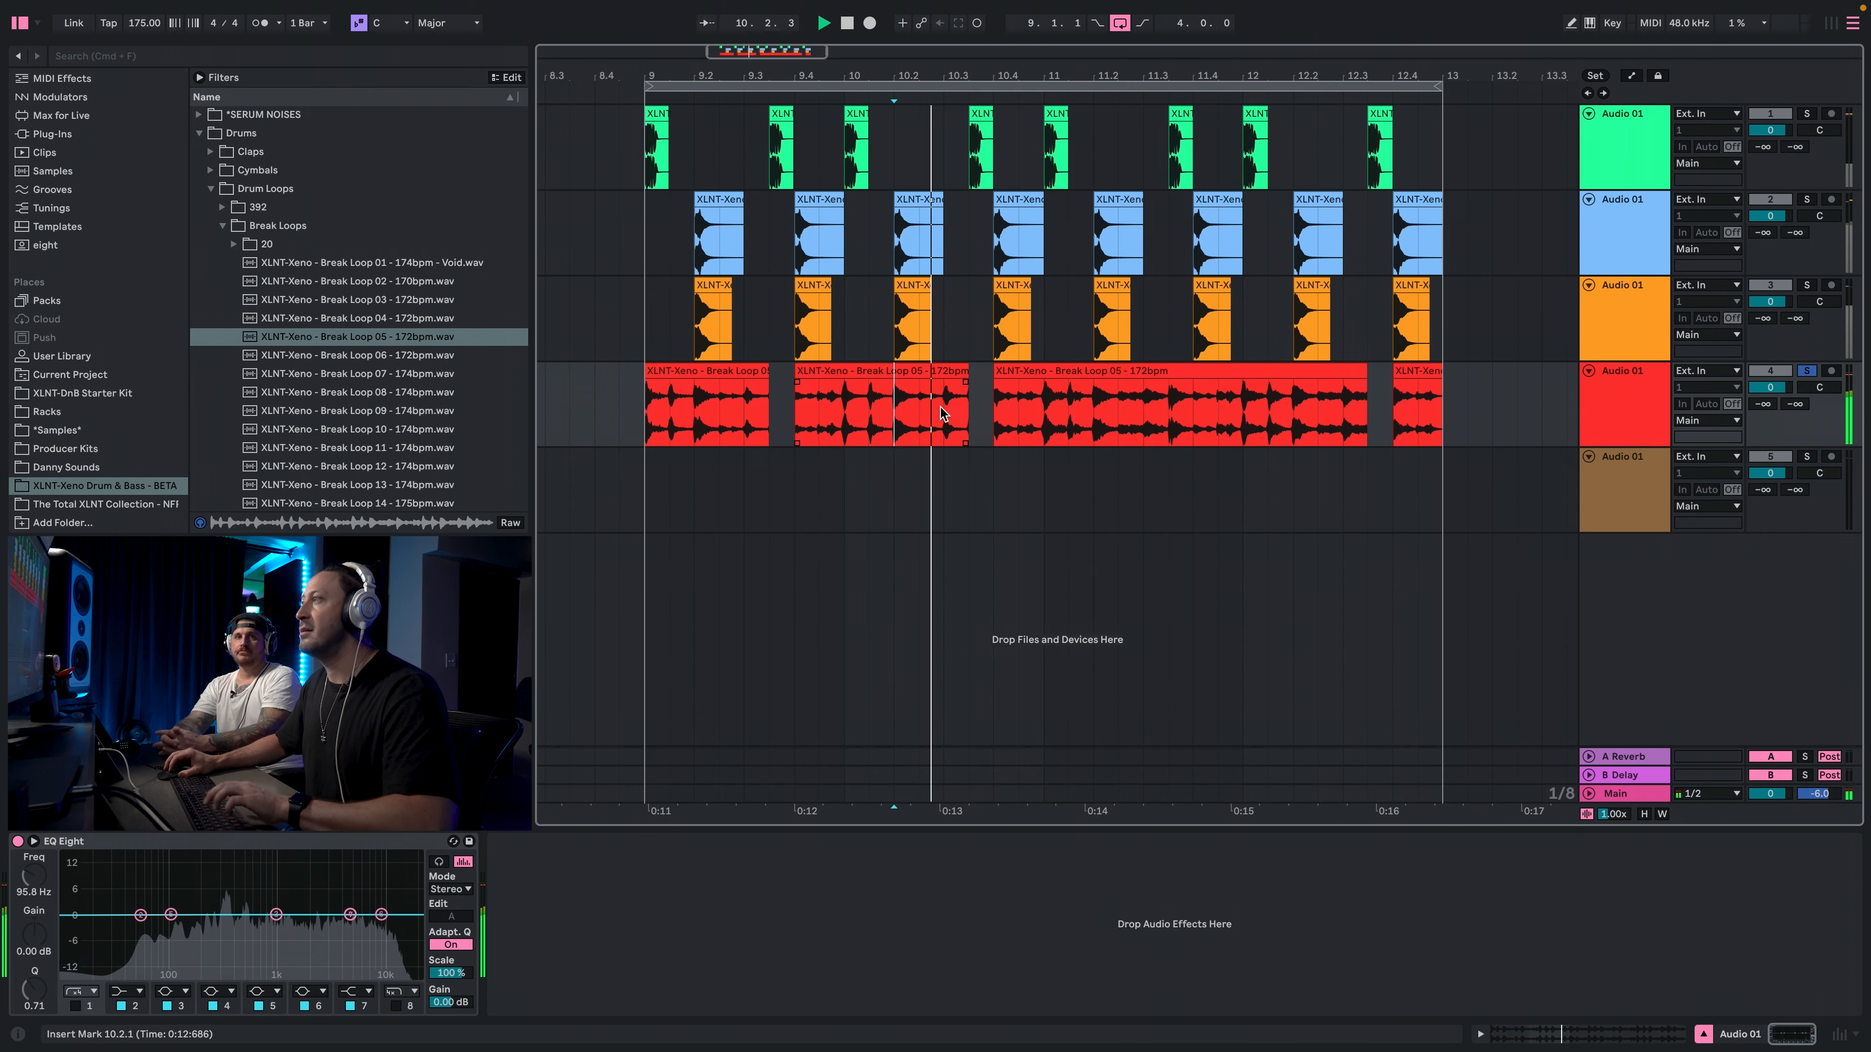
Split the break loop at 10.2.1 and 10.3.1 and delete its material from 9.1.1 to 10.2.1.
{"action": "left_click_drag", "start_coordinate": [945, 411], "coordinate": [895, 410]}
{"action": "key", "text": "super+e"}
{"action": "key", "text": "Left"}
{"action": "key", "text": "shift+Left"}
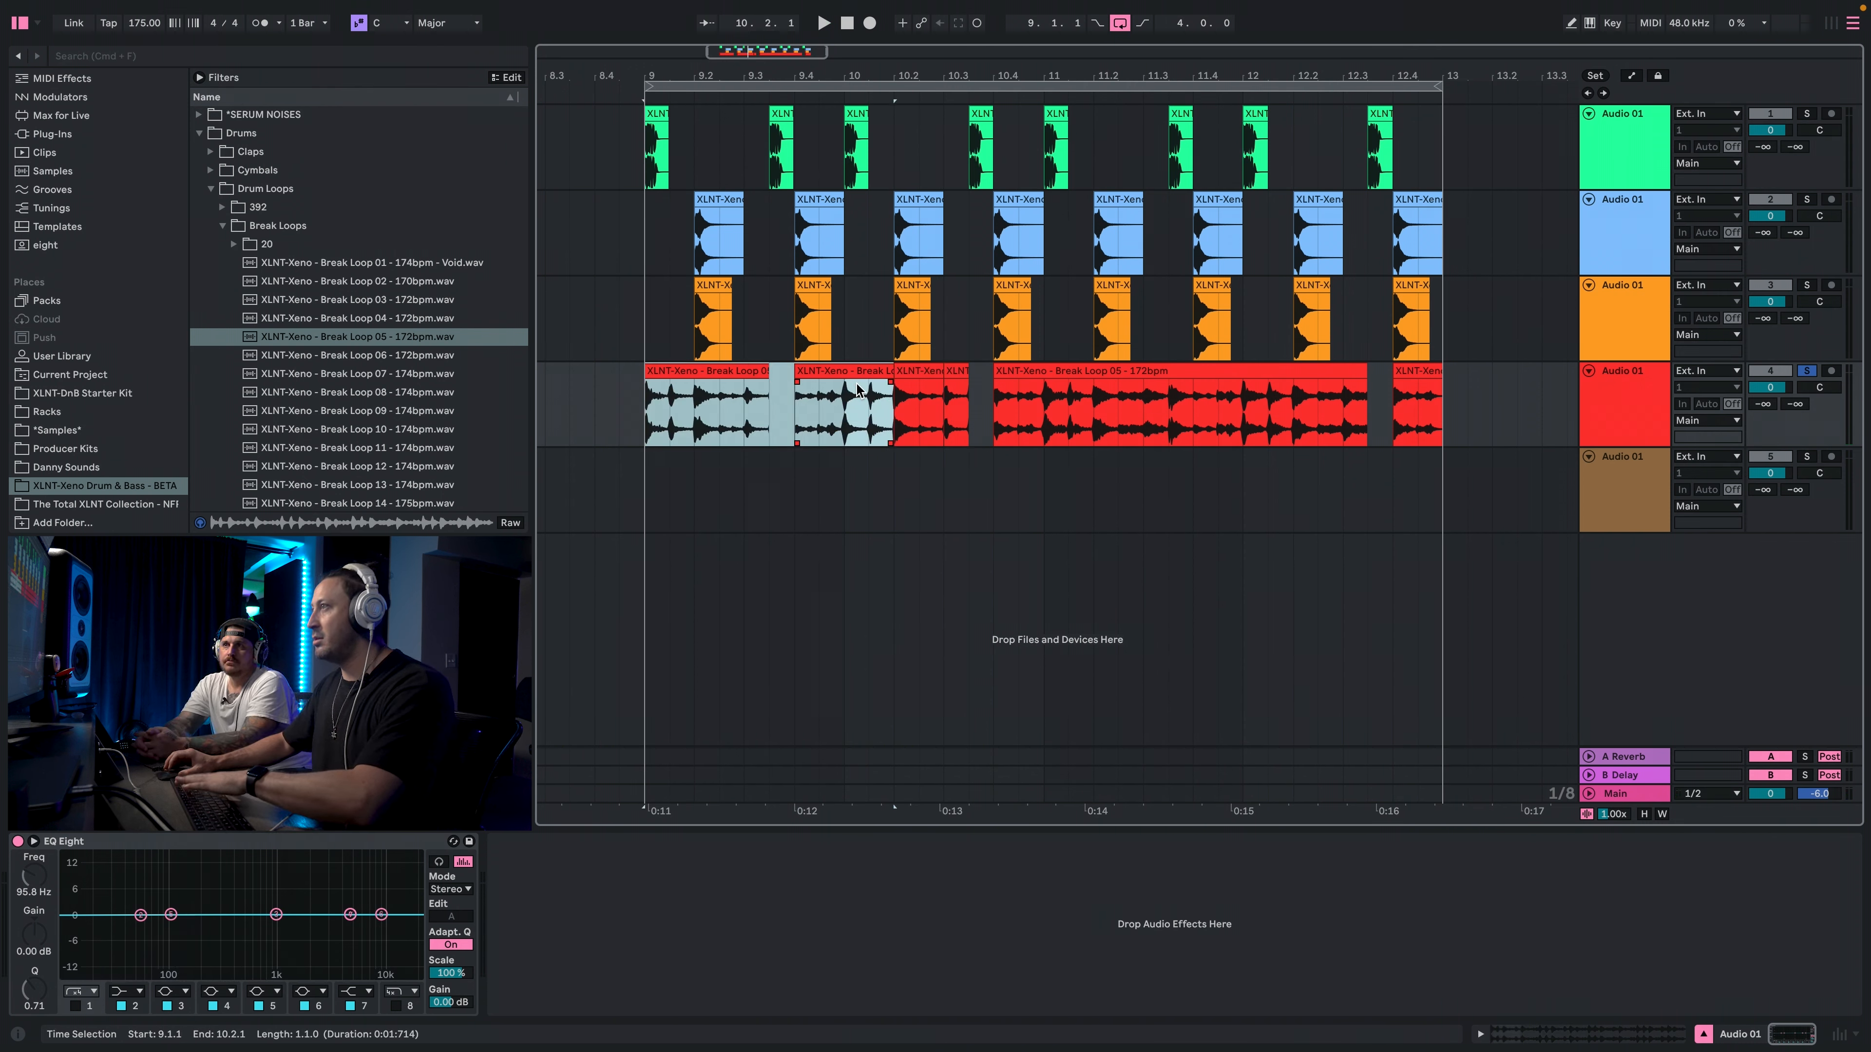
{"action": "key", "text": "Delete"}
Move the isolated one-beat break slice to 9.2.1 and play the pattern from 9.1.1.
{"action": "left_click", "coordinate": [926, 372]}
{"action": "key", "text": "space"}
{"action": "key", "text": "space"}
{"action": "left_click_drag", "start_coordinate": [990, 374], "coordinate": [787, 400]}
{"action": "left_click", "coordinate": [645, 420]}
{"action": "key", "text": "space"}
{"action": "left_click_drag", "start_coordinate": [773, 398], "coordinate": [726, 396]}
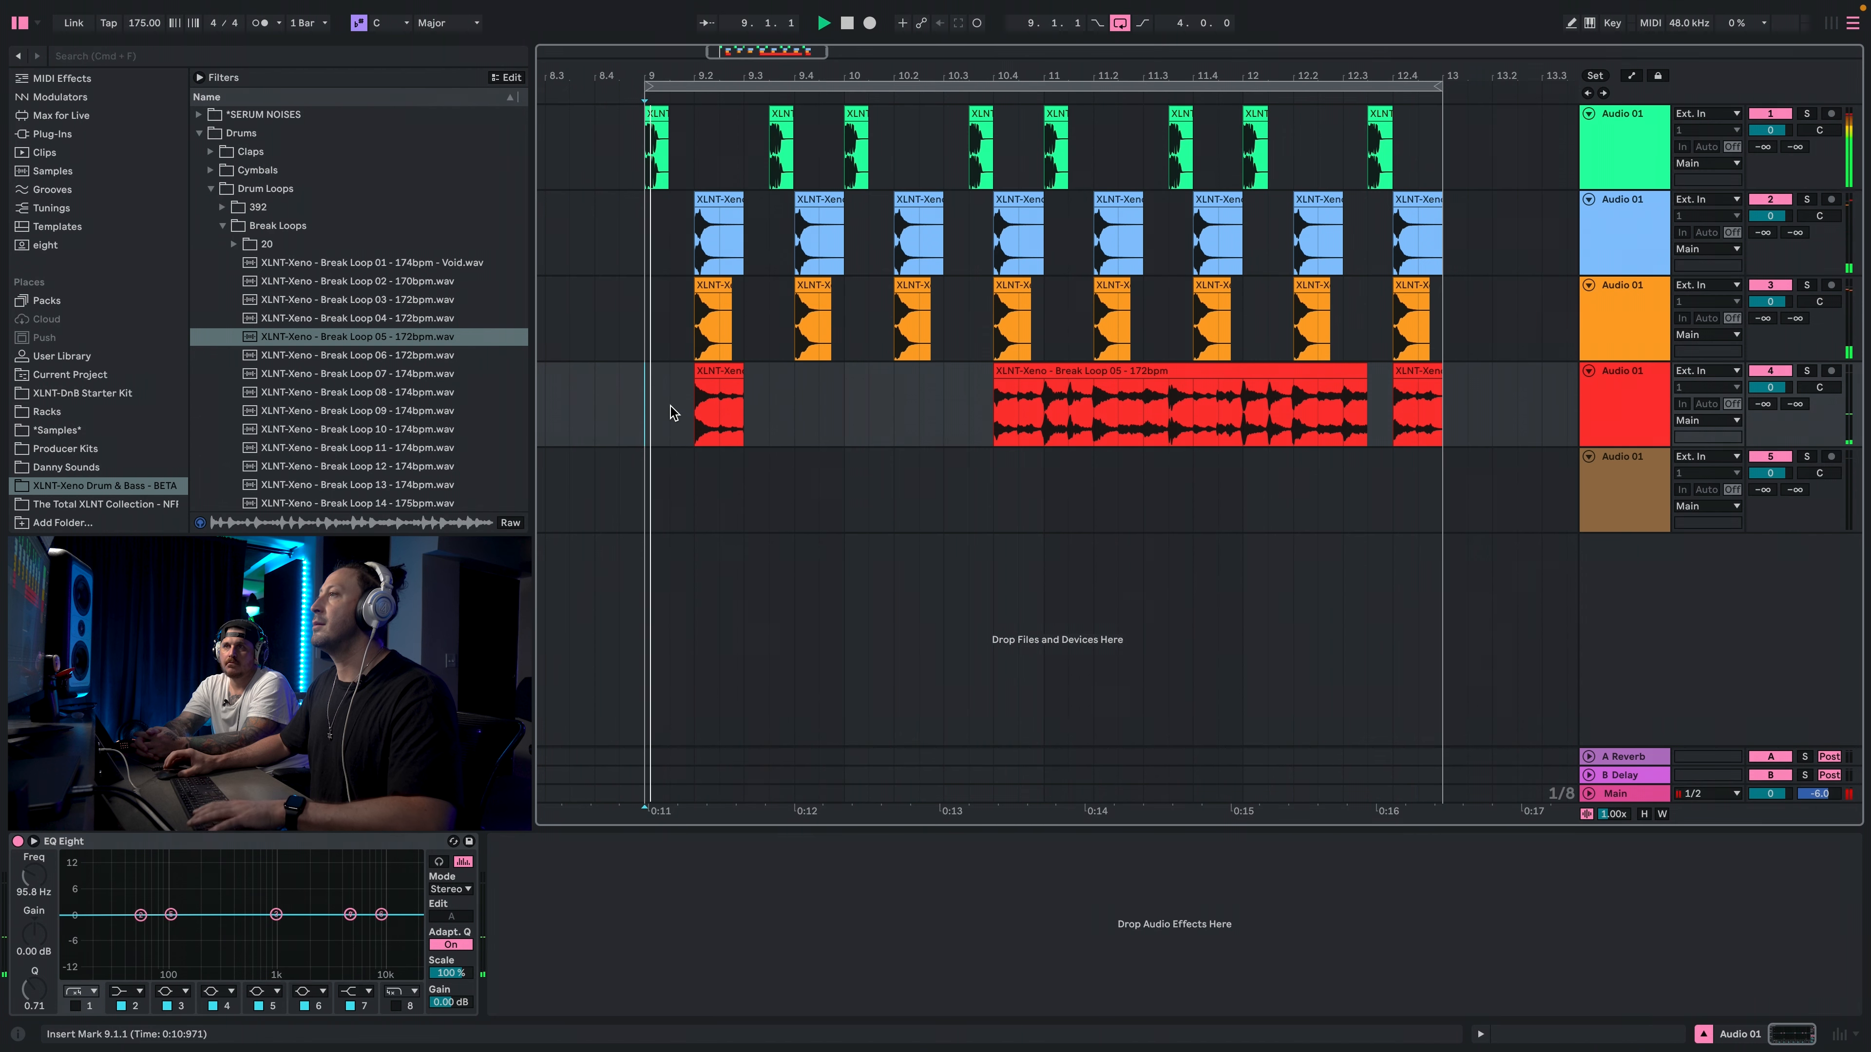
Duplicate the 9.2.1 break slice twice and rearrange the copies to start at 9.3.3 and 9.4.3.
{"action": "key", "text": "super+d"}
{"action": "key", "text": "super+d"}
{"action": "left_click", "coordinate": [670, 423]}
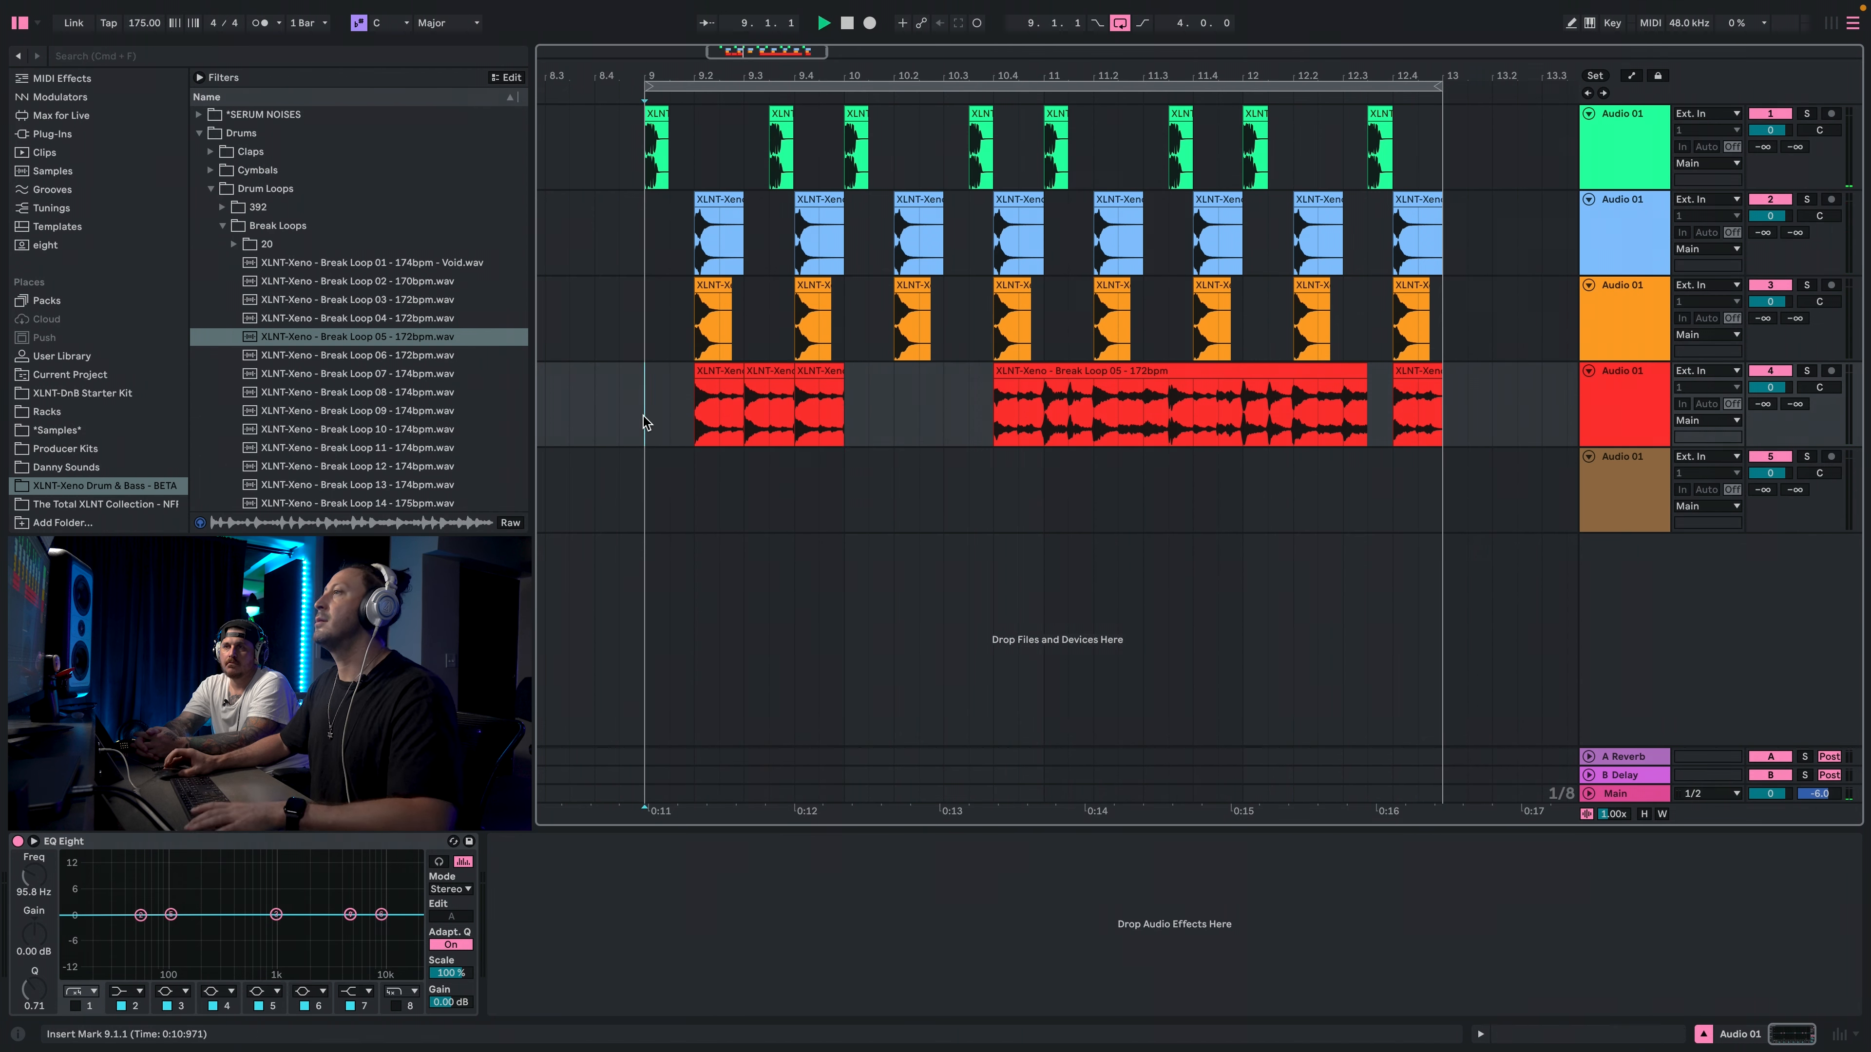
{"action": "mouse_move", "coordinate": [768, 375]}
{"action": "left_mouse_down"}
{"action": "mouse_move", "coordinate": [793, 388]}
{"action": "mouse_move", "coordinate": [769, 377]}
{"action": "left_mouse_up"}
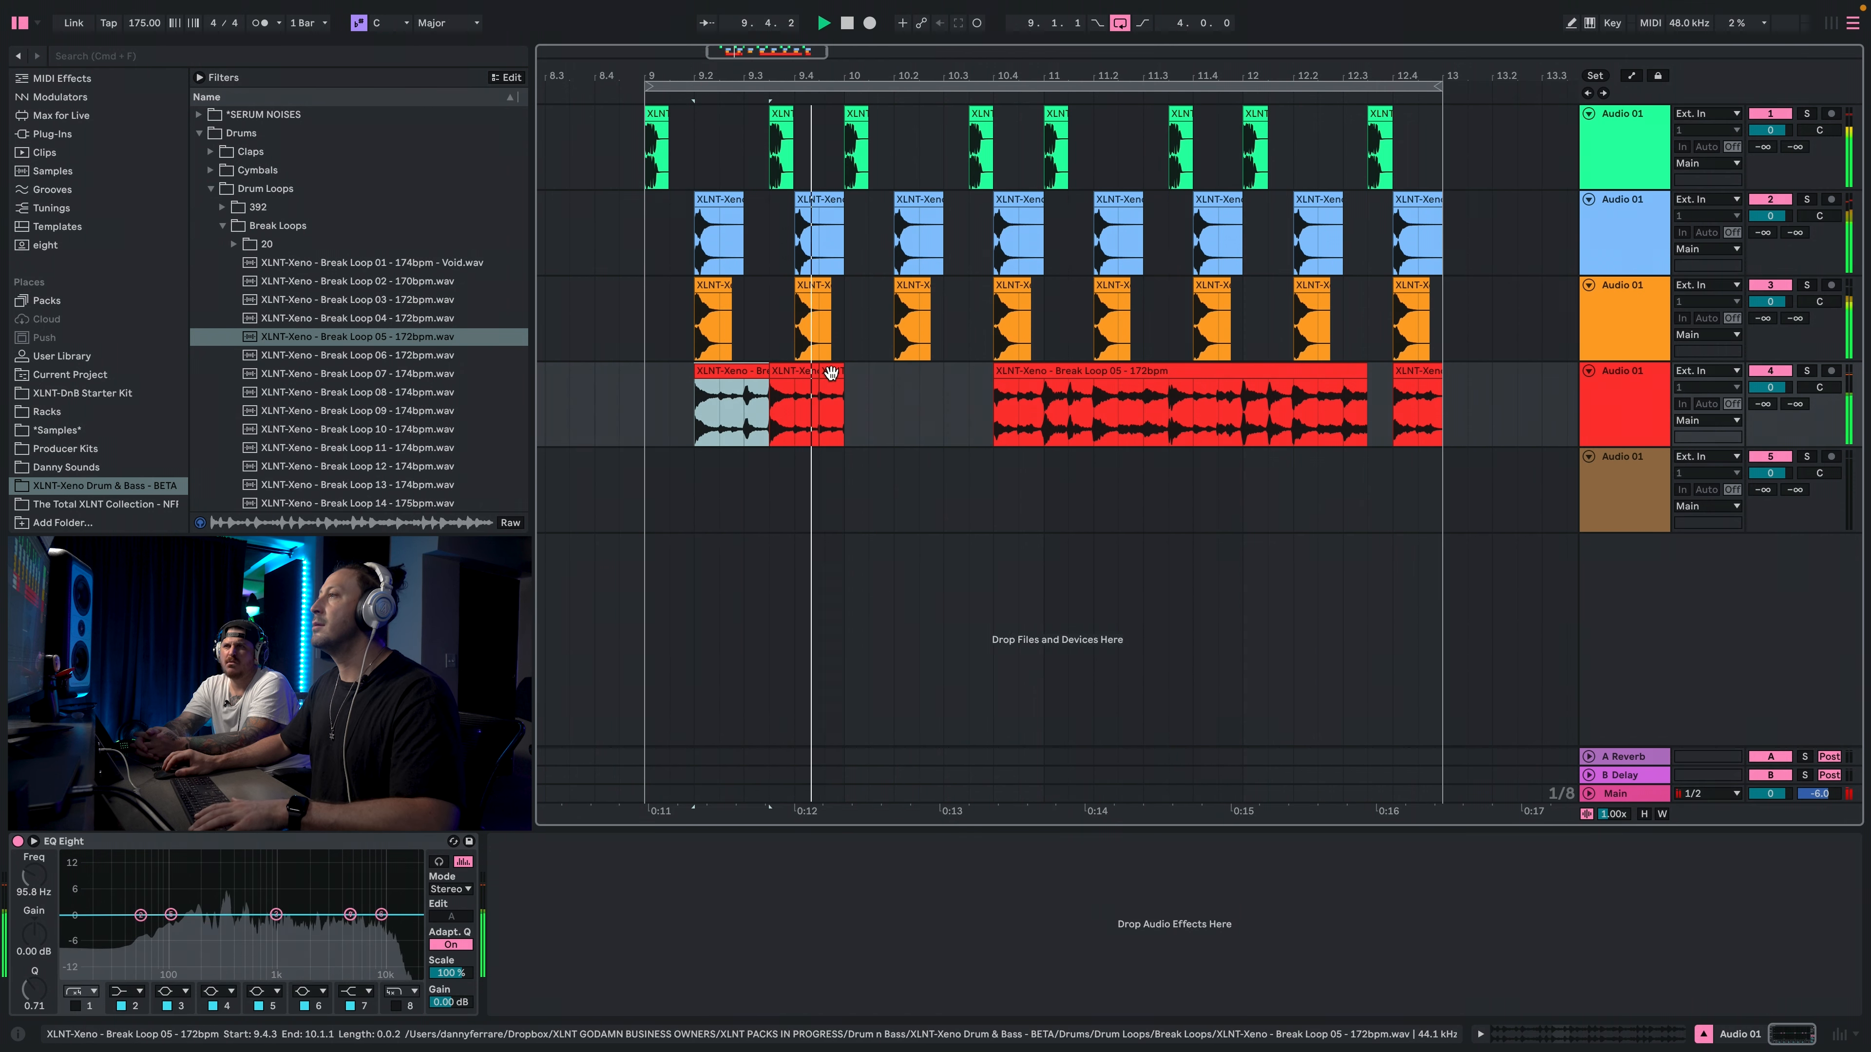
{"action": "left_click", "coordinate": [748, 399]}
{"action": "left_click_drag", "start_coordinate": [745, 401], "coordinate": [760, 402]}
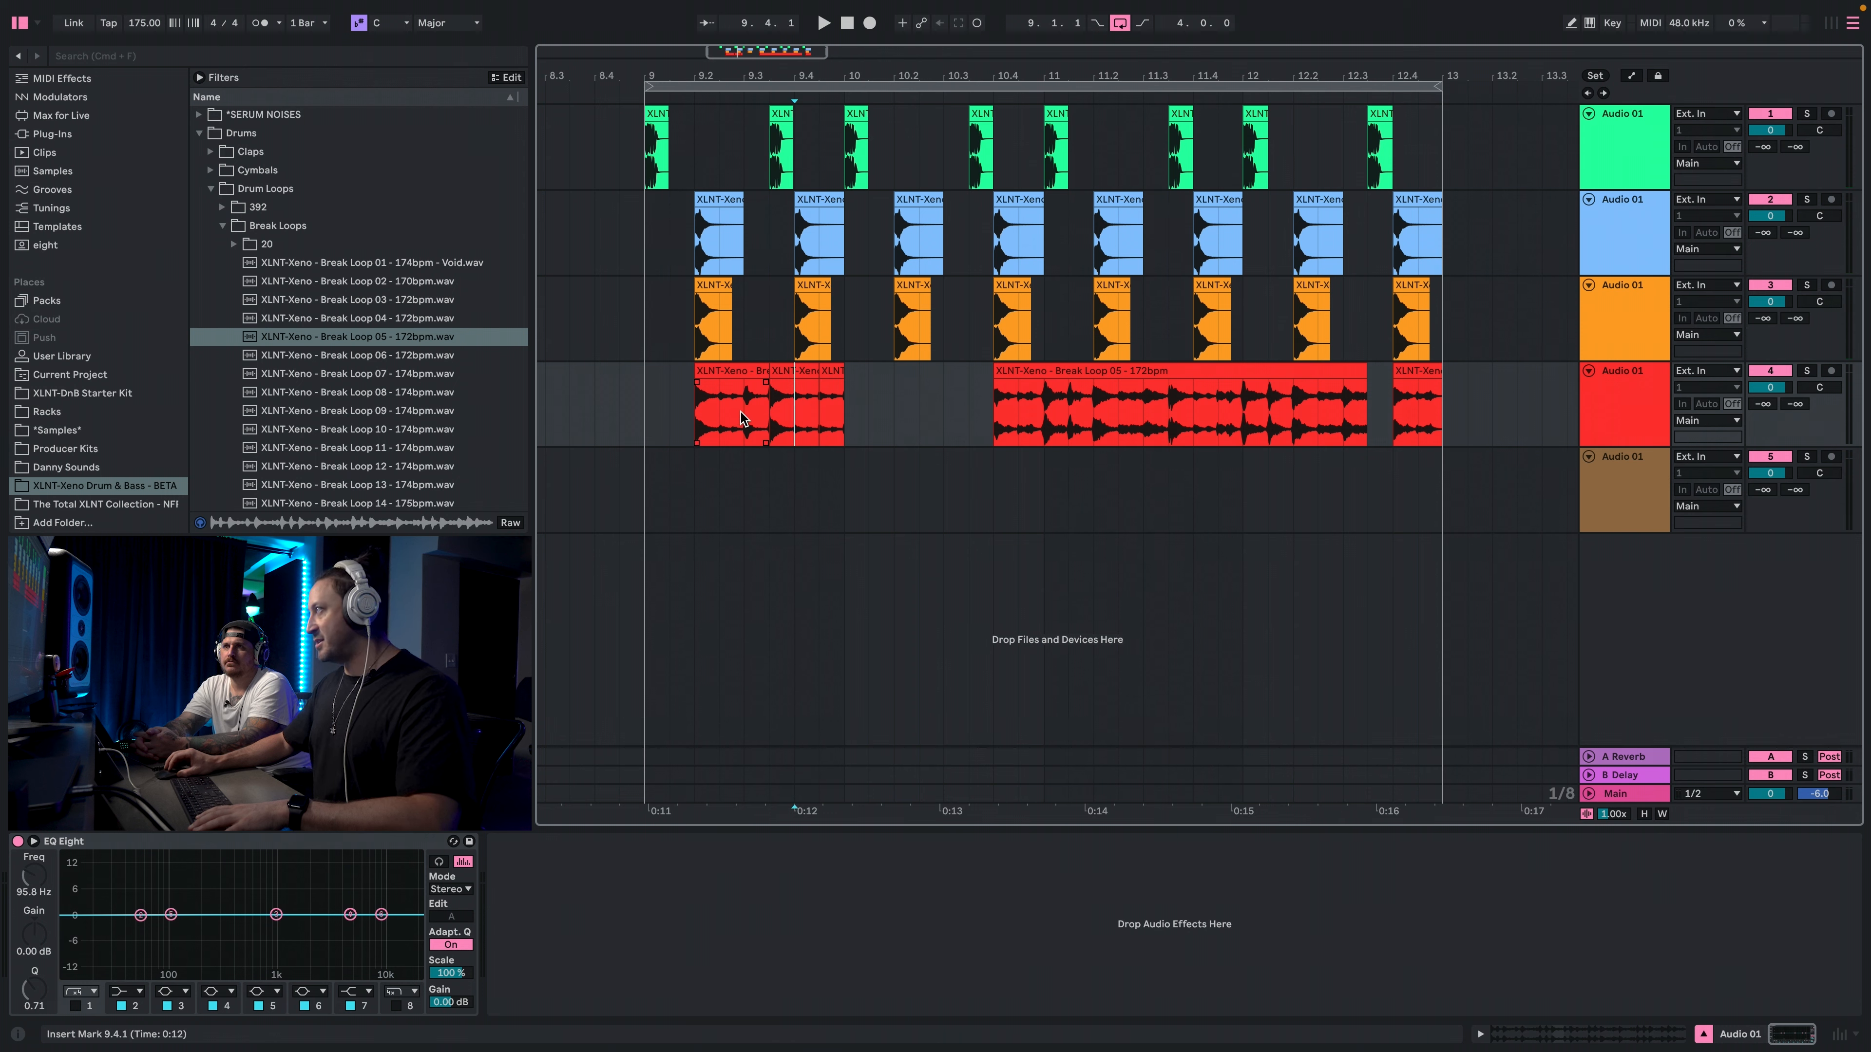
Solo the break track and enable EQ Eight band 1 as a low cut at 177 Hz during playback.
{"action": "left_click", "coordinate": [1805, 372]}
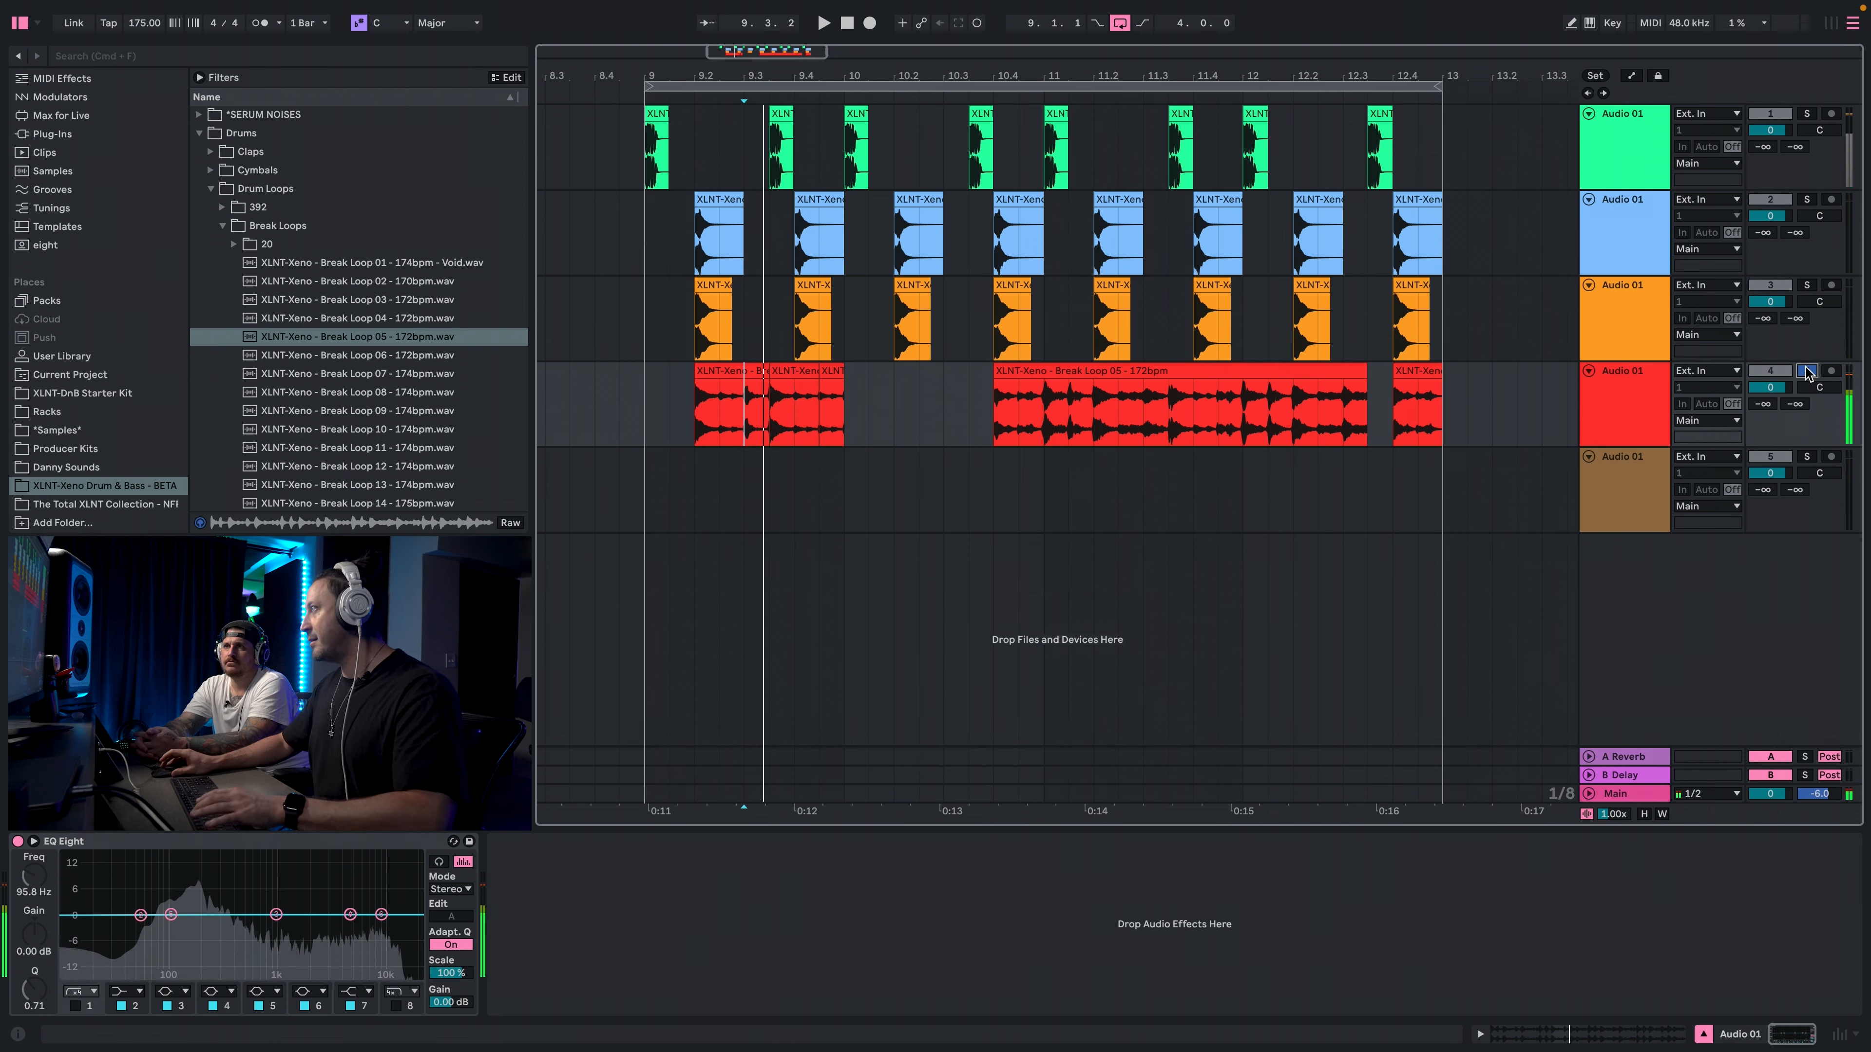
{"action": "key", "text": "space"}
{"action": "key", "text": "space"}
{"action": "left_click", "coordinate": [1608, 385]}
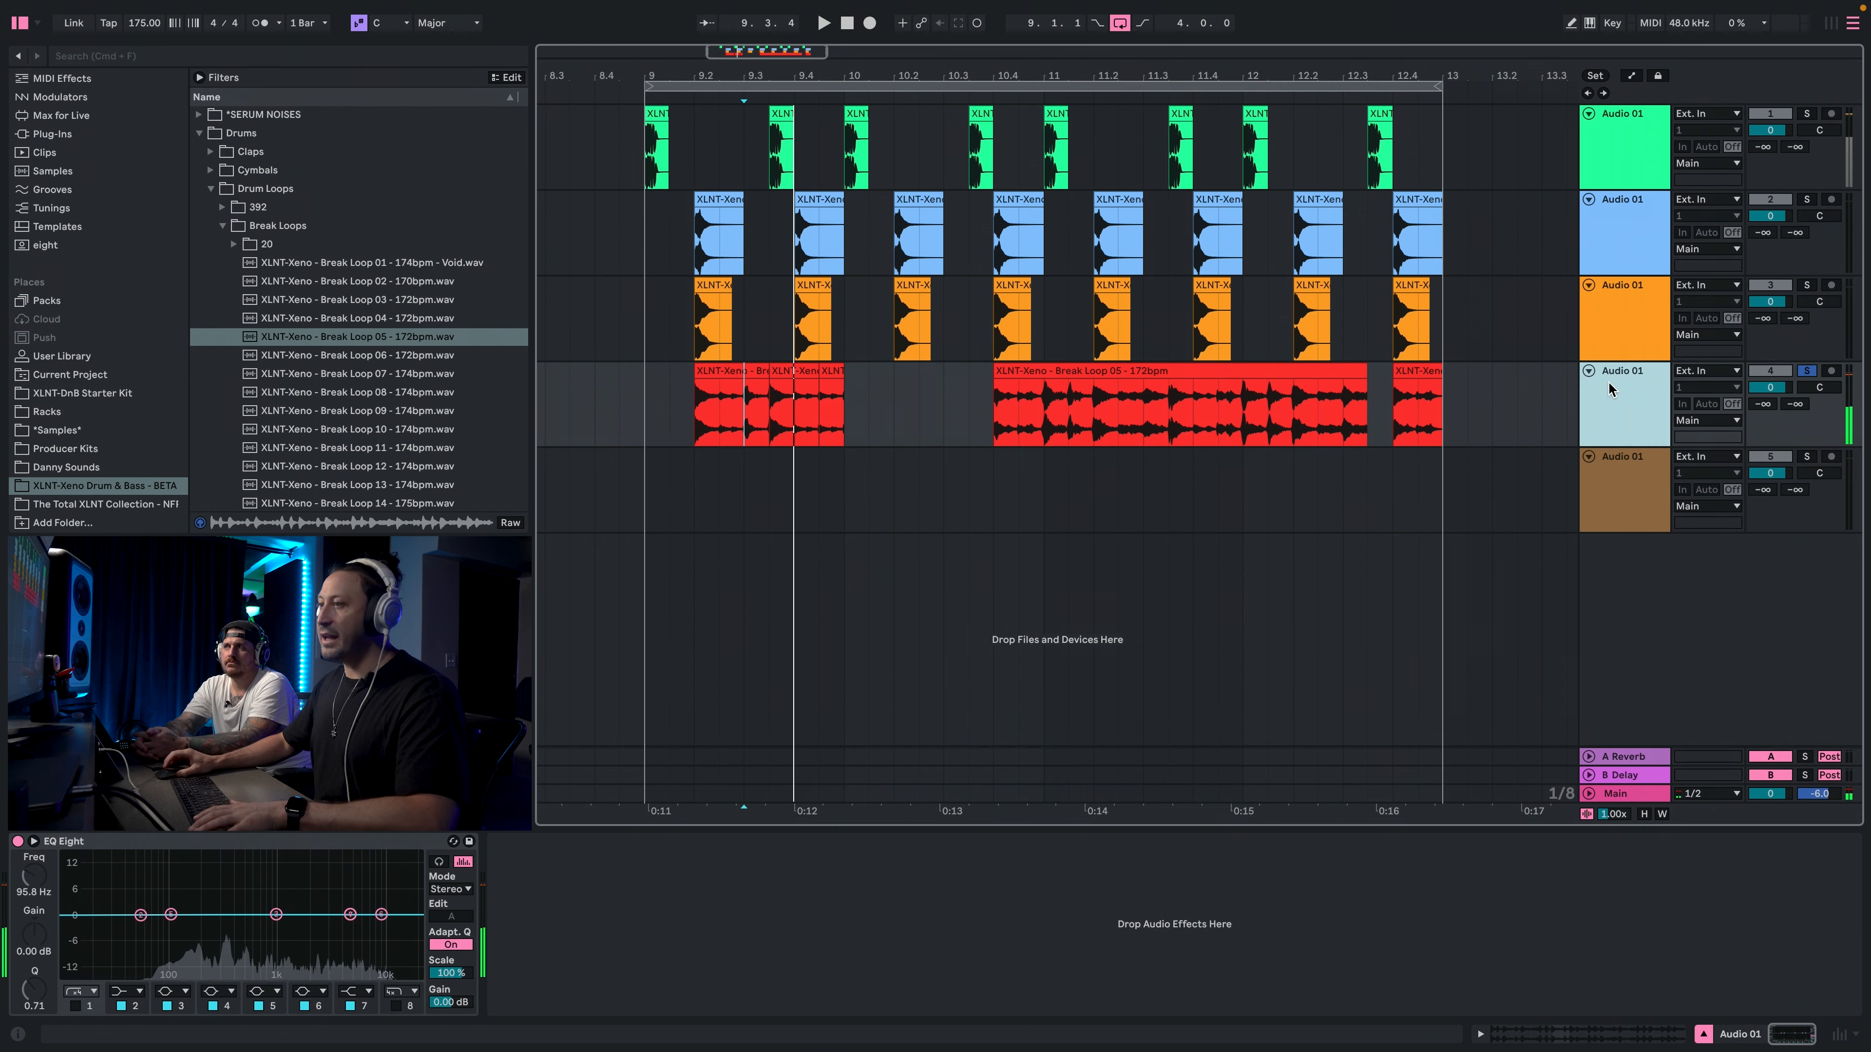
{"action": "left_click", "coordinate": [74, 993]}
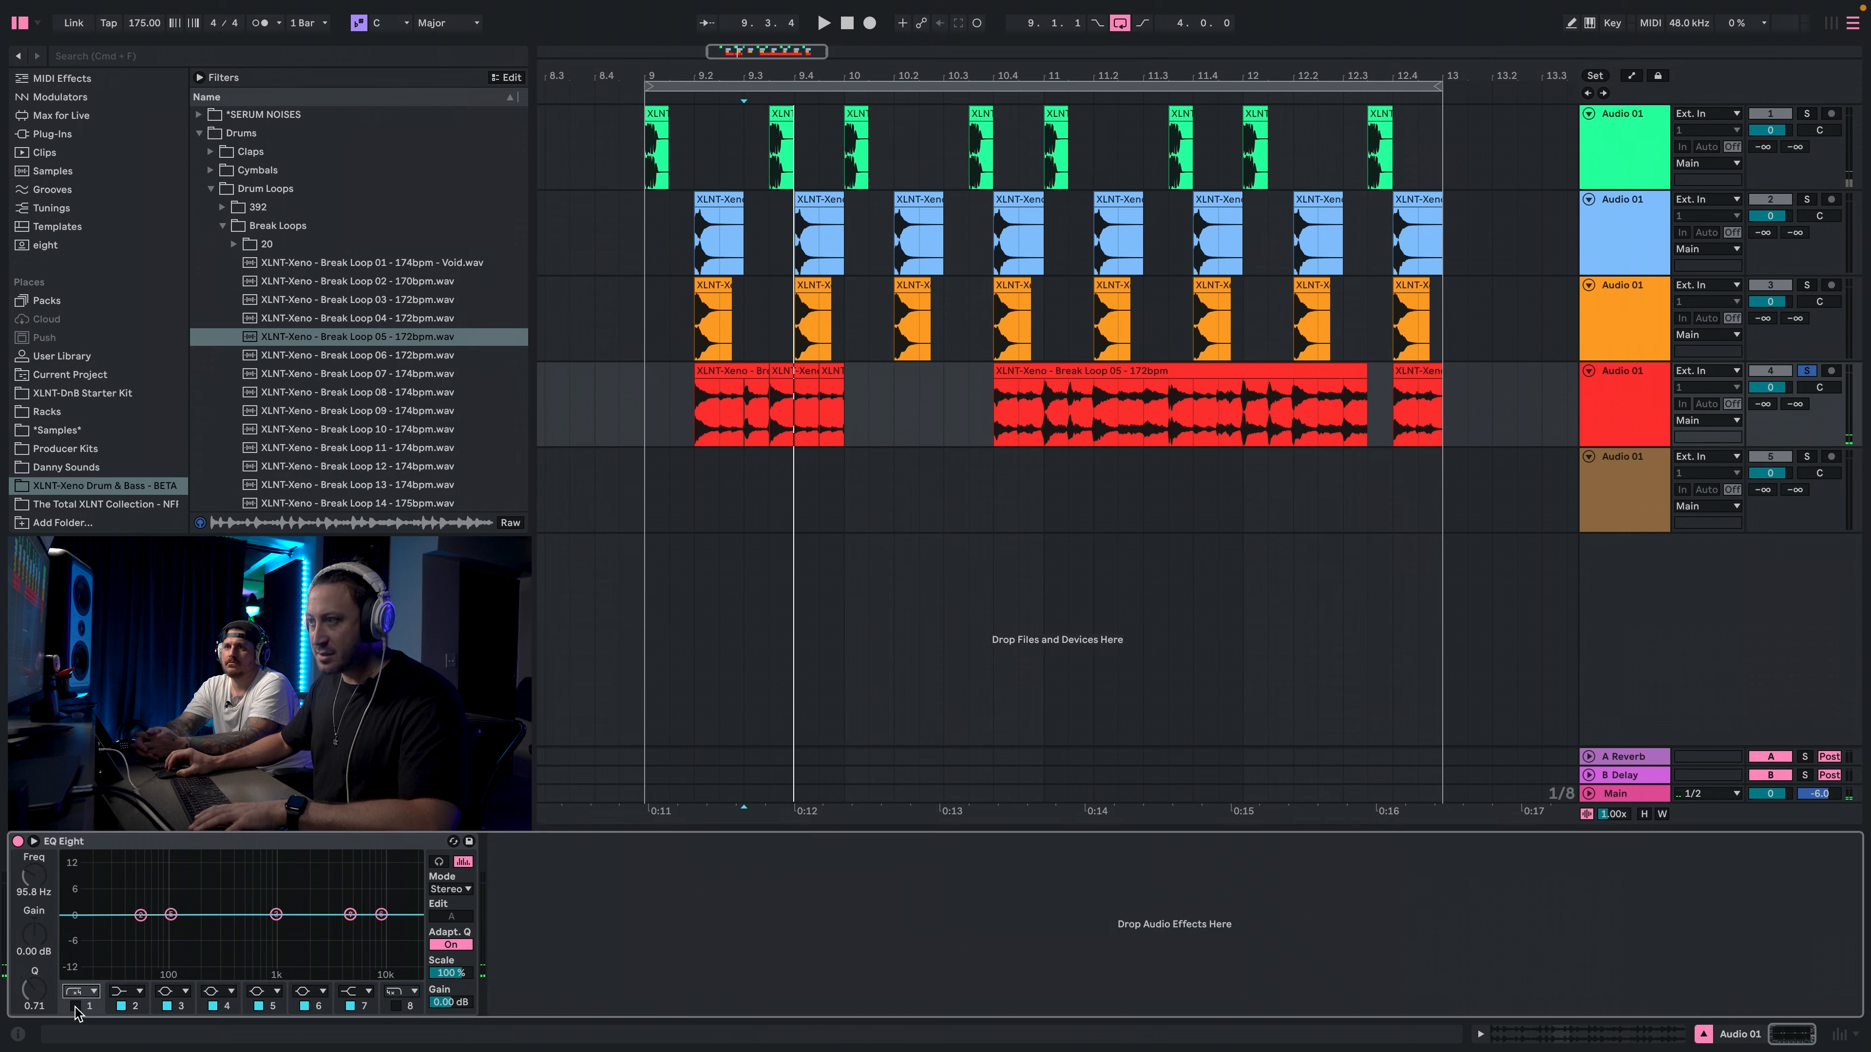
{"action": "key", "text": "space"}
{"action": "left_click_drag", "start_coordinate": [174, 929], "coordinate": [197, 929]}
{"action": "key", "text": "space"}
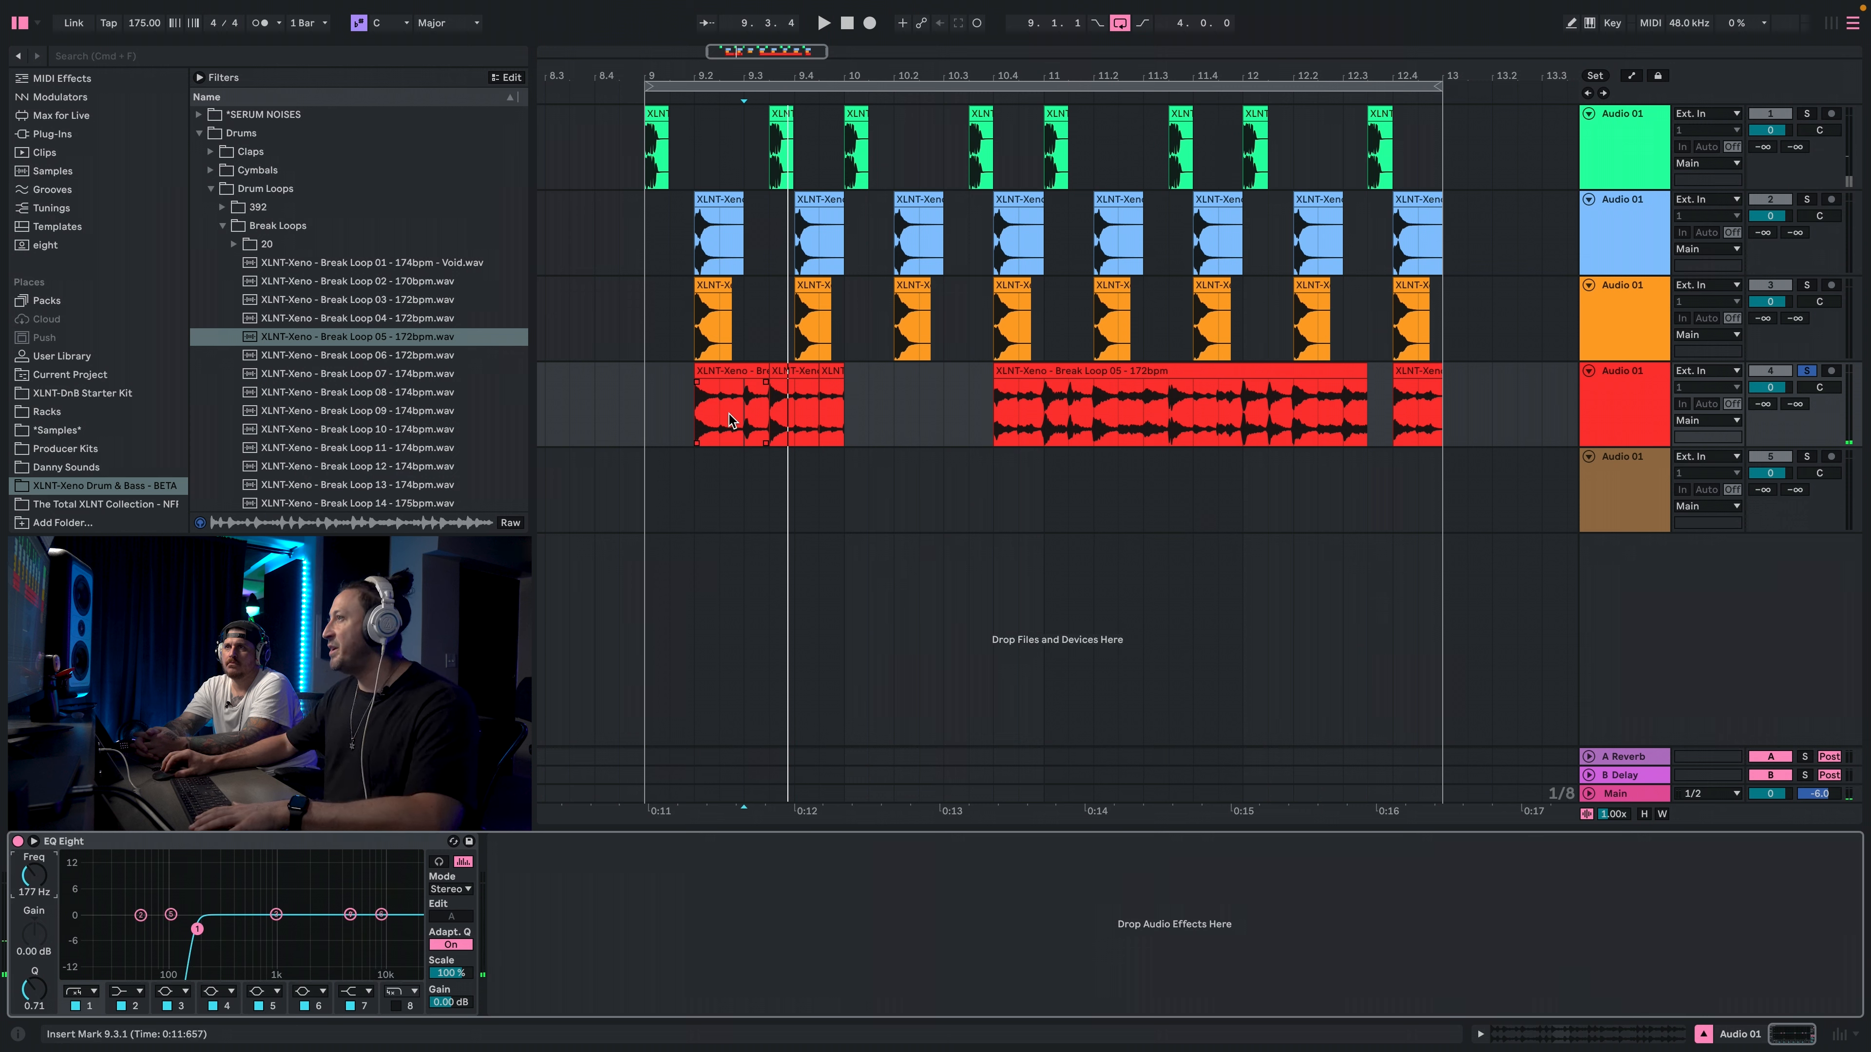
Recut the first break slice so a separate short slice spans 9.3.1 to 9.3.3, play it, and unsolo the track.
{"action": "left_click_drag", "start_coordinate": [729, 420], "coordinate": [749, 422]}
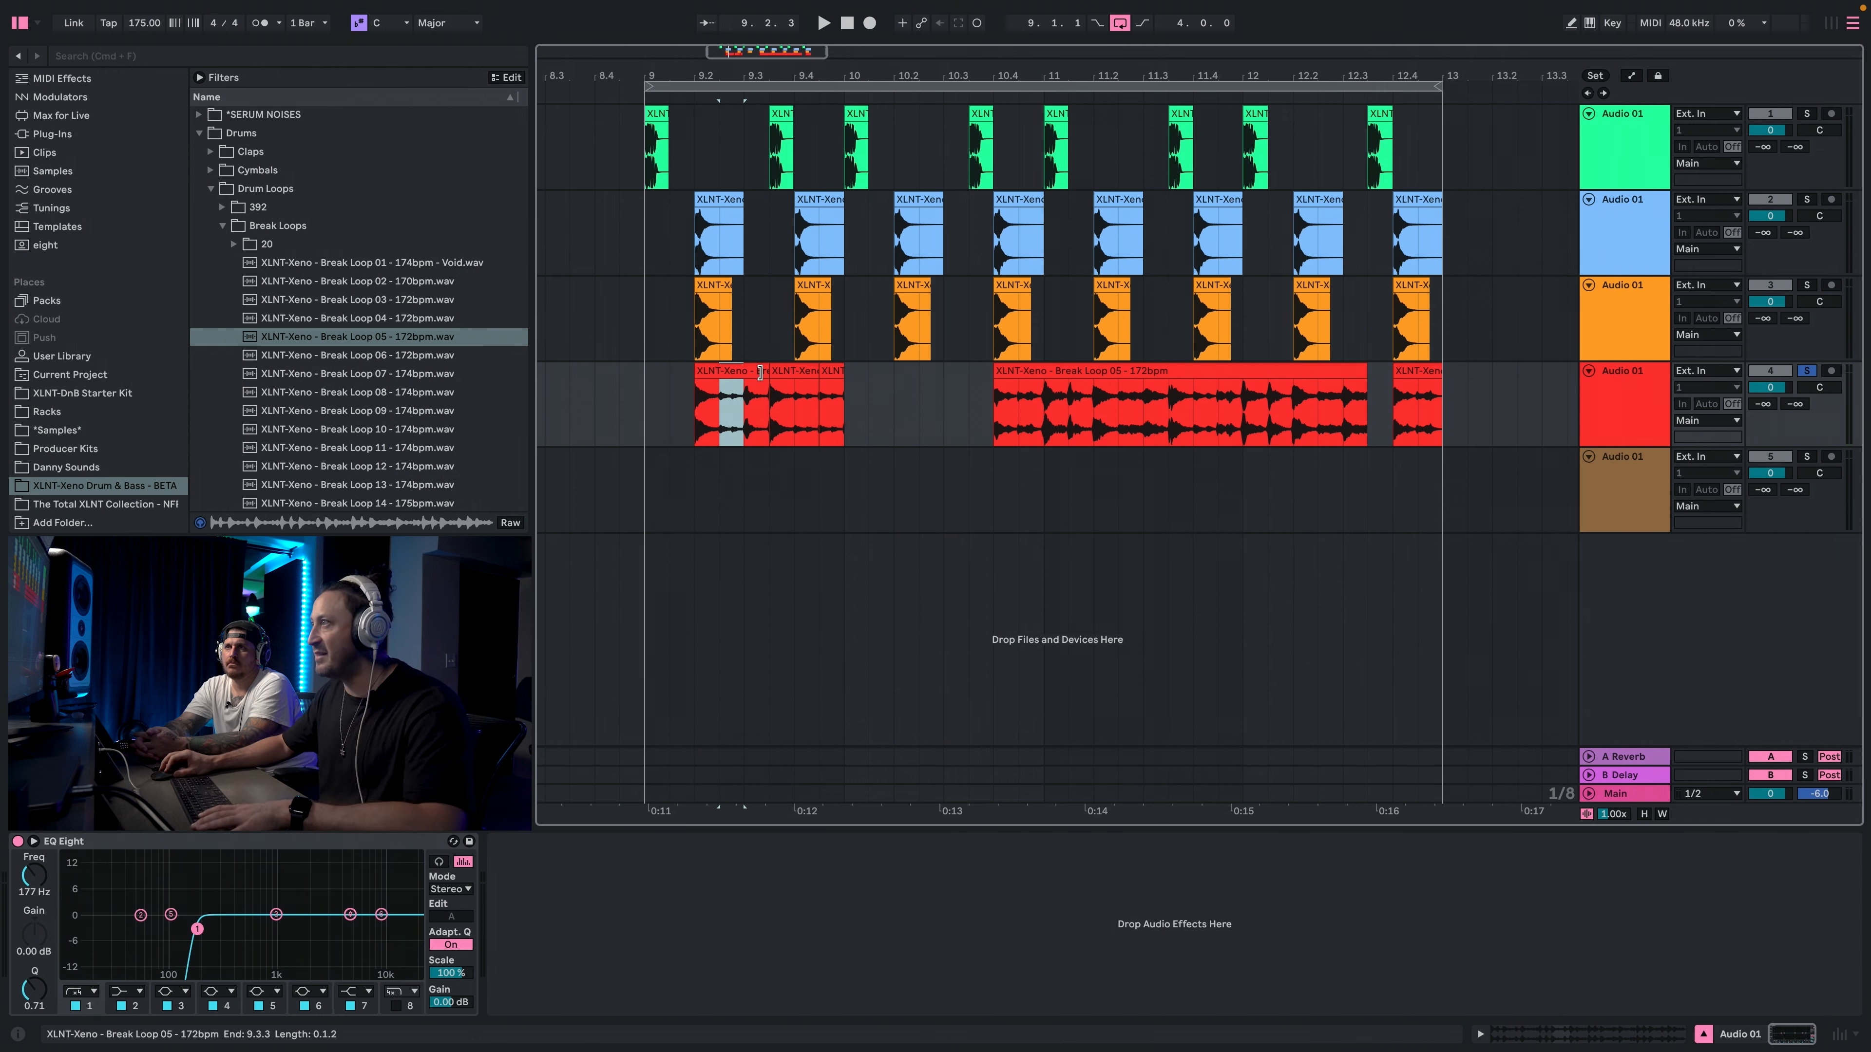
{"action": "left_click_drag", "start_coordinate": [746, 372], "coordinate": [722, 421]}
{"action": "key", "text": "super+e"}
{"action": "key", "text": "space"}
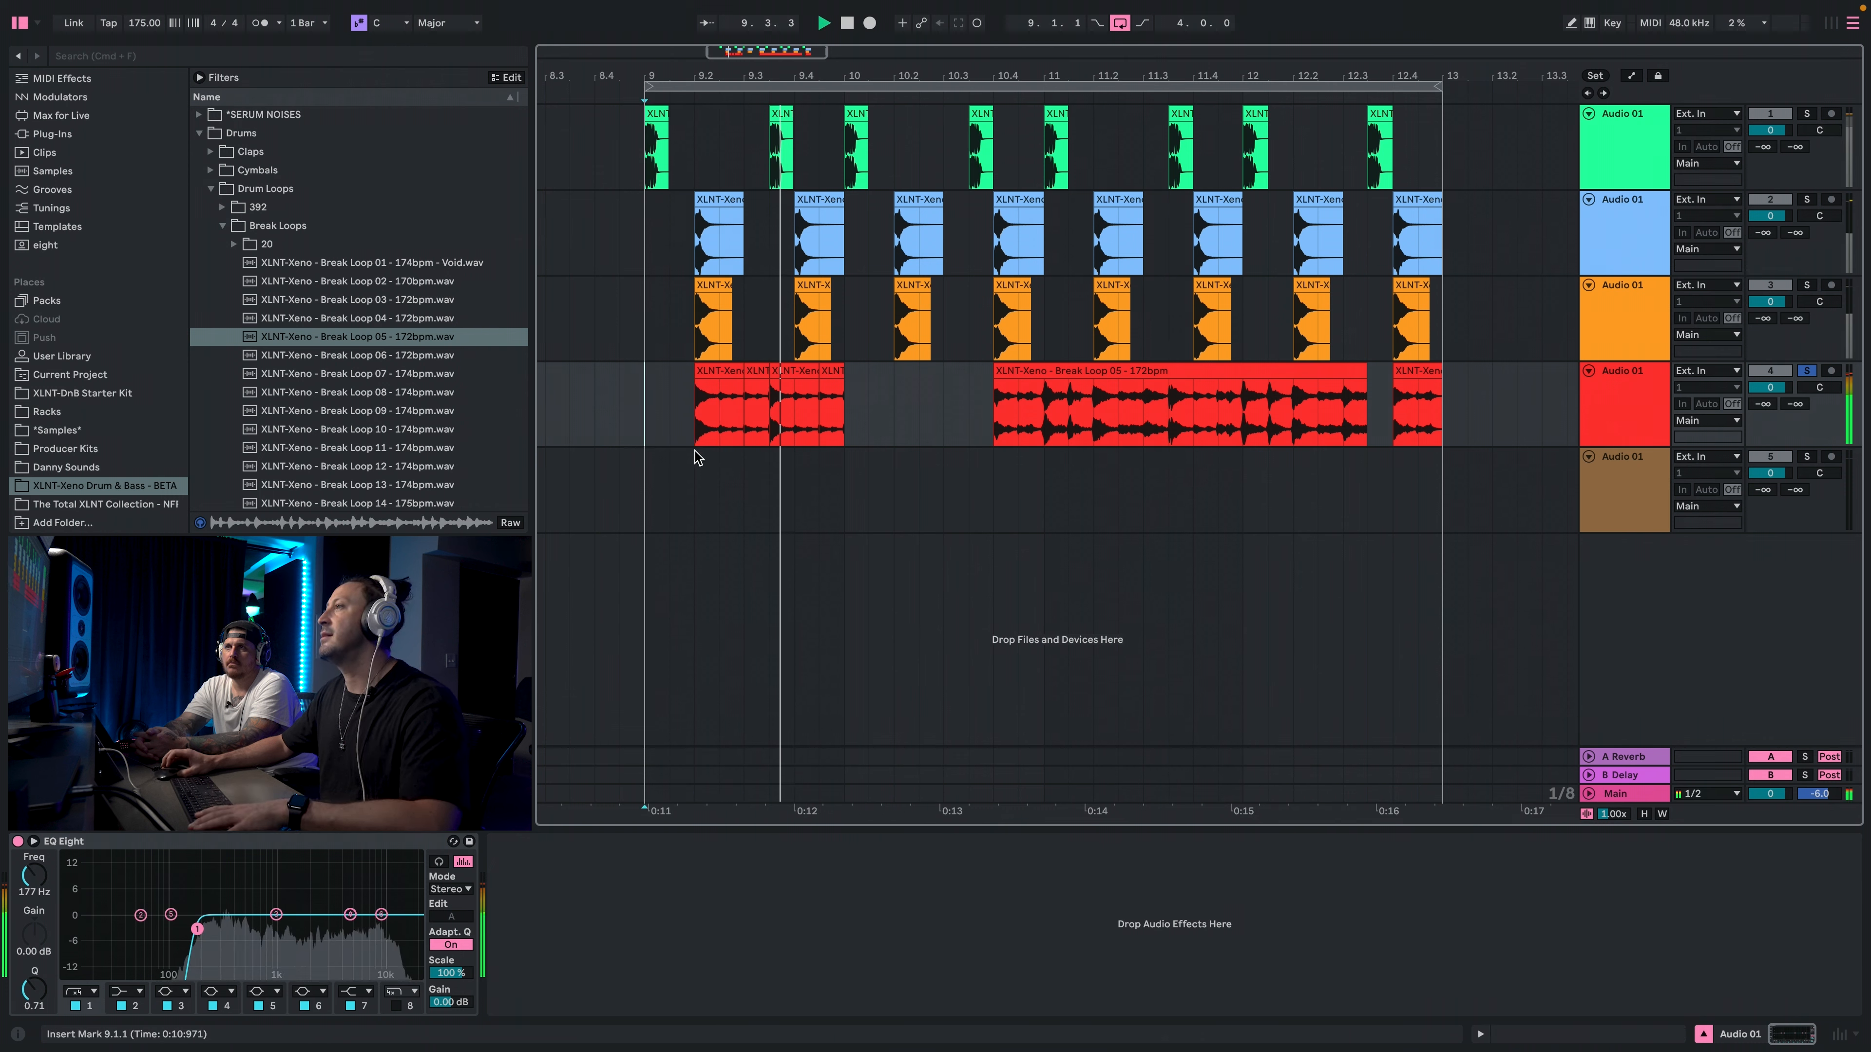
{"action": "left_click", "coordinate": [1805, 370]}
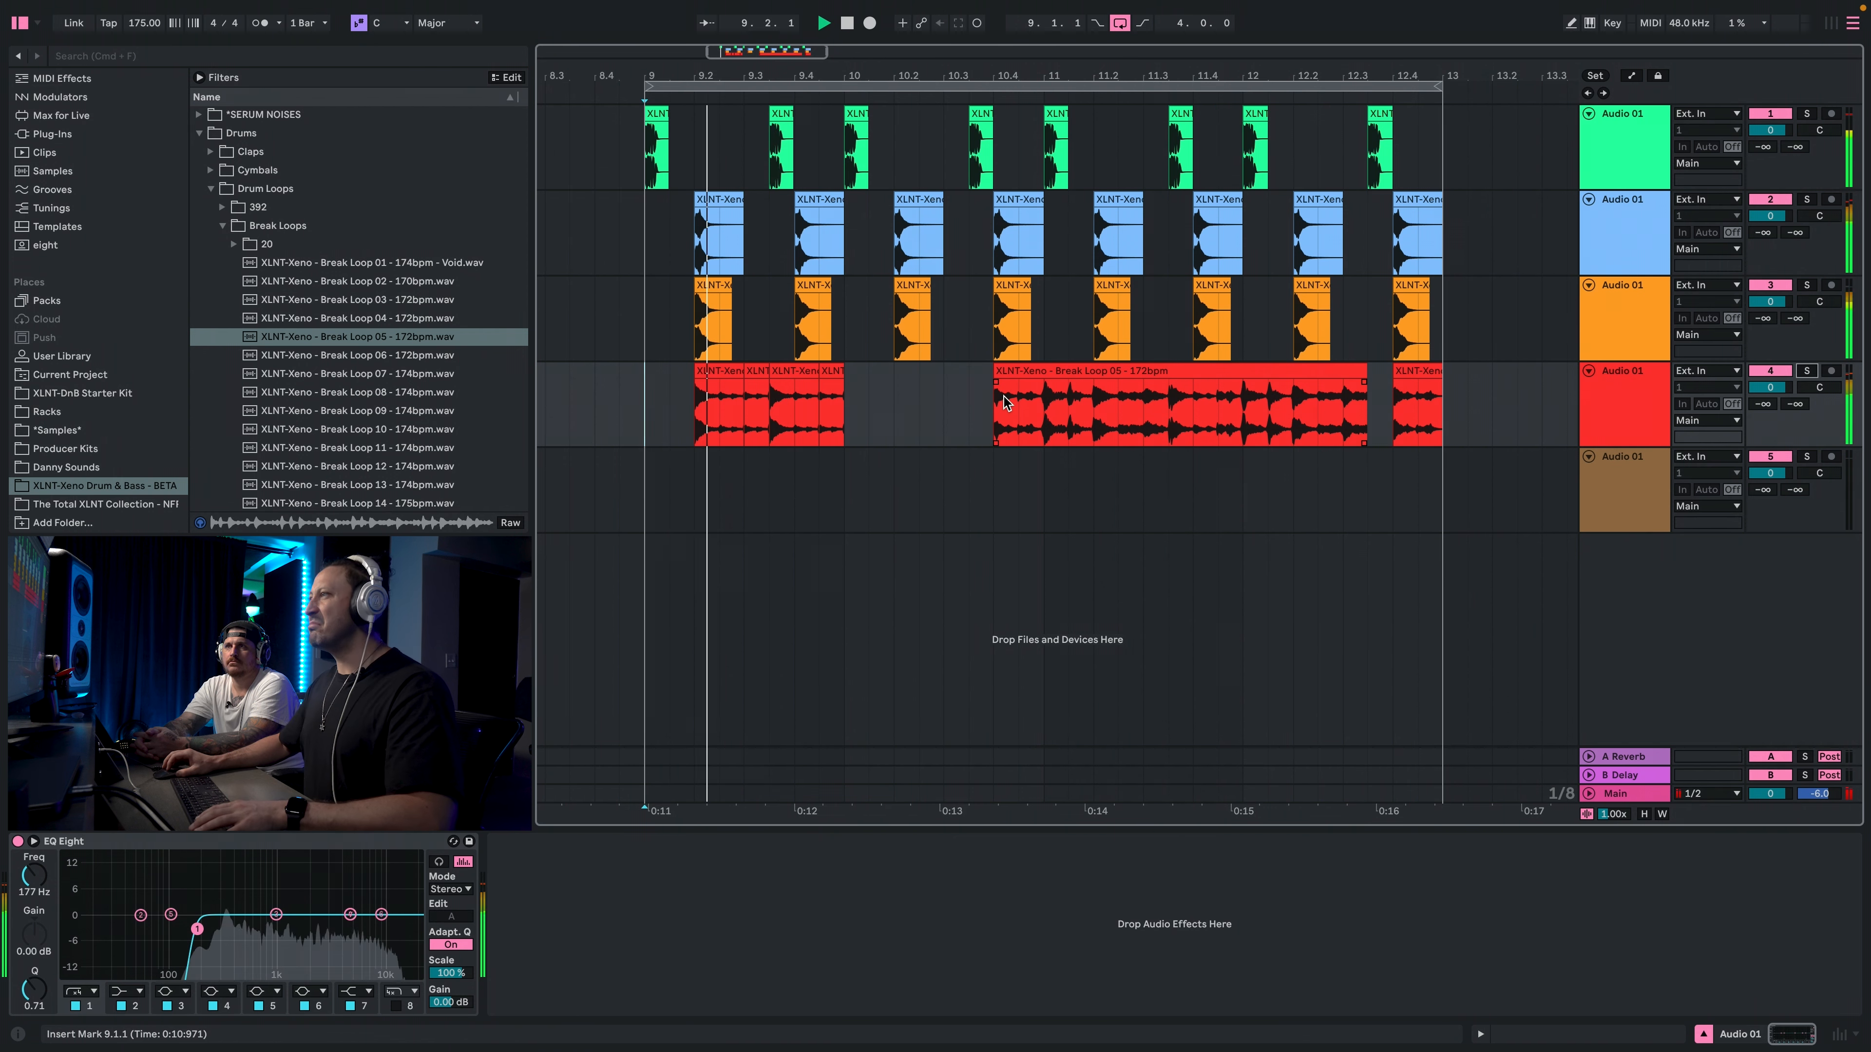
Delete the leftover break loop from 10.3.1 onward and duplicate the bar 9 break slices three times through bar 12.
{"action": "mouse_move", "coordinate": [975, 436]}
{"action": "left_mouse_down"}
{"action": "mouse_move", "coordinate": [1492, 431]}
{"action": "mouse_move", "coordinate": [955, 432]}
{"action": "left_mouse_up"}
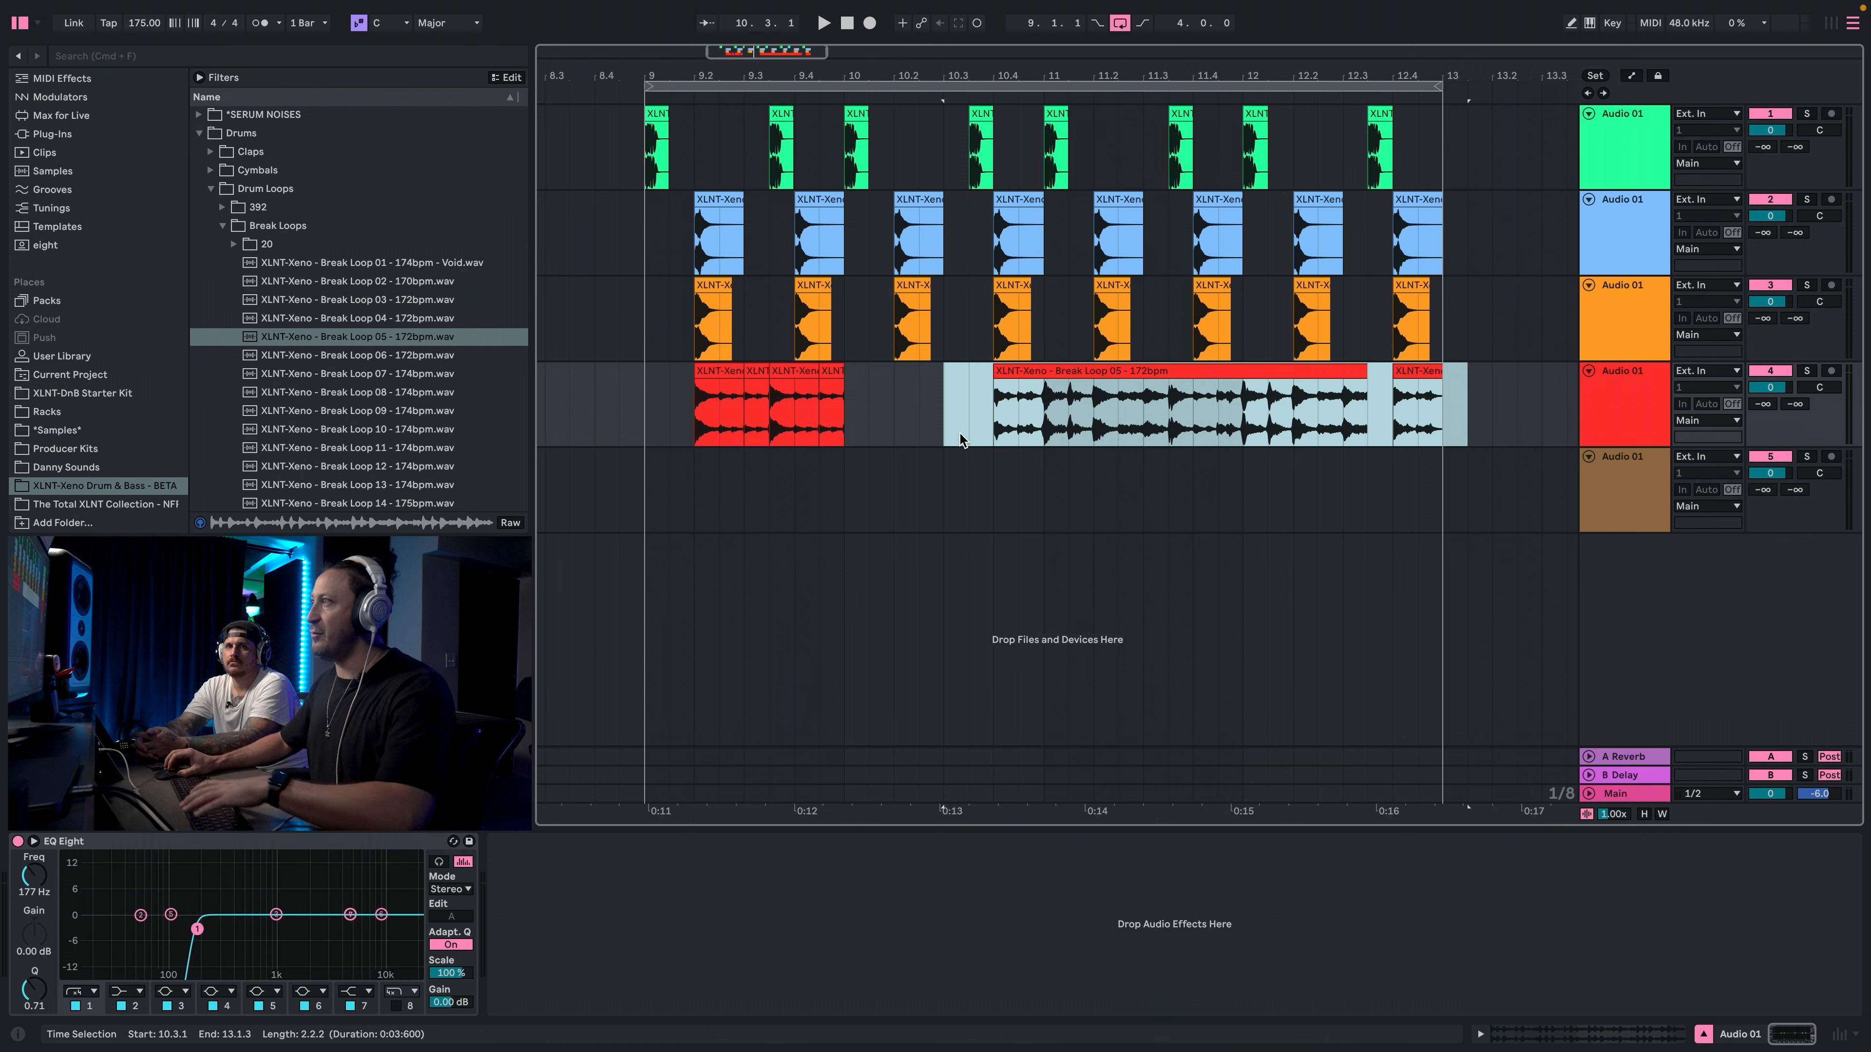
{"action": "key", "text": "Delete"}
{"action": "left_click_drag", "start_coordinate": [841, 425], "coordinate": [640, 429]}
{"action": "key", "text": "ctrl+d"}
{"action": "key", "text": "ctrl+d"}
{"action": "key", "text": "ctrl+d"}
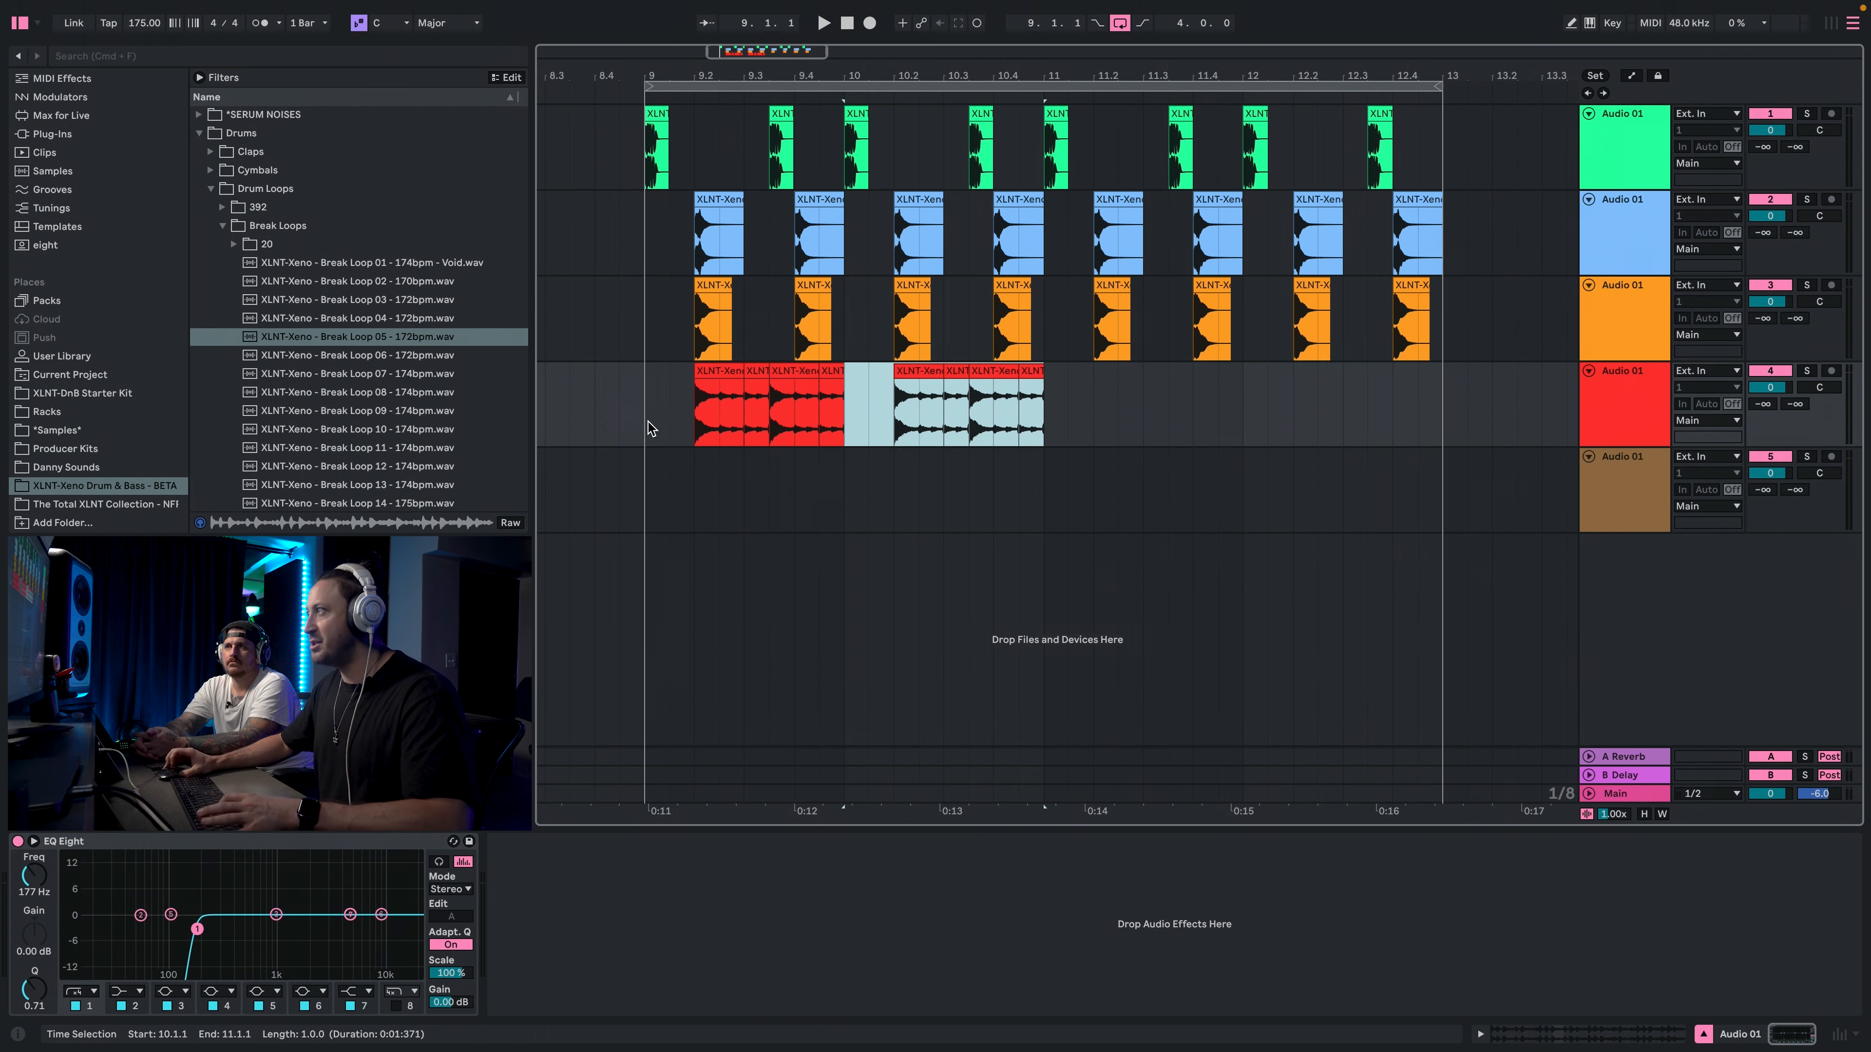
Play the full drum pattern with the duplicated break slices from 9.1.1.
{"action": "left_click", "coordinate": [637, 429]}
{"action": "key", "text": "space"}
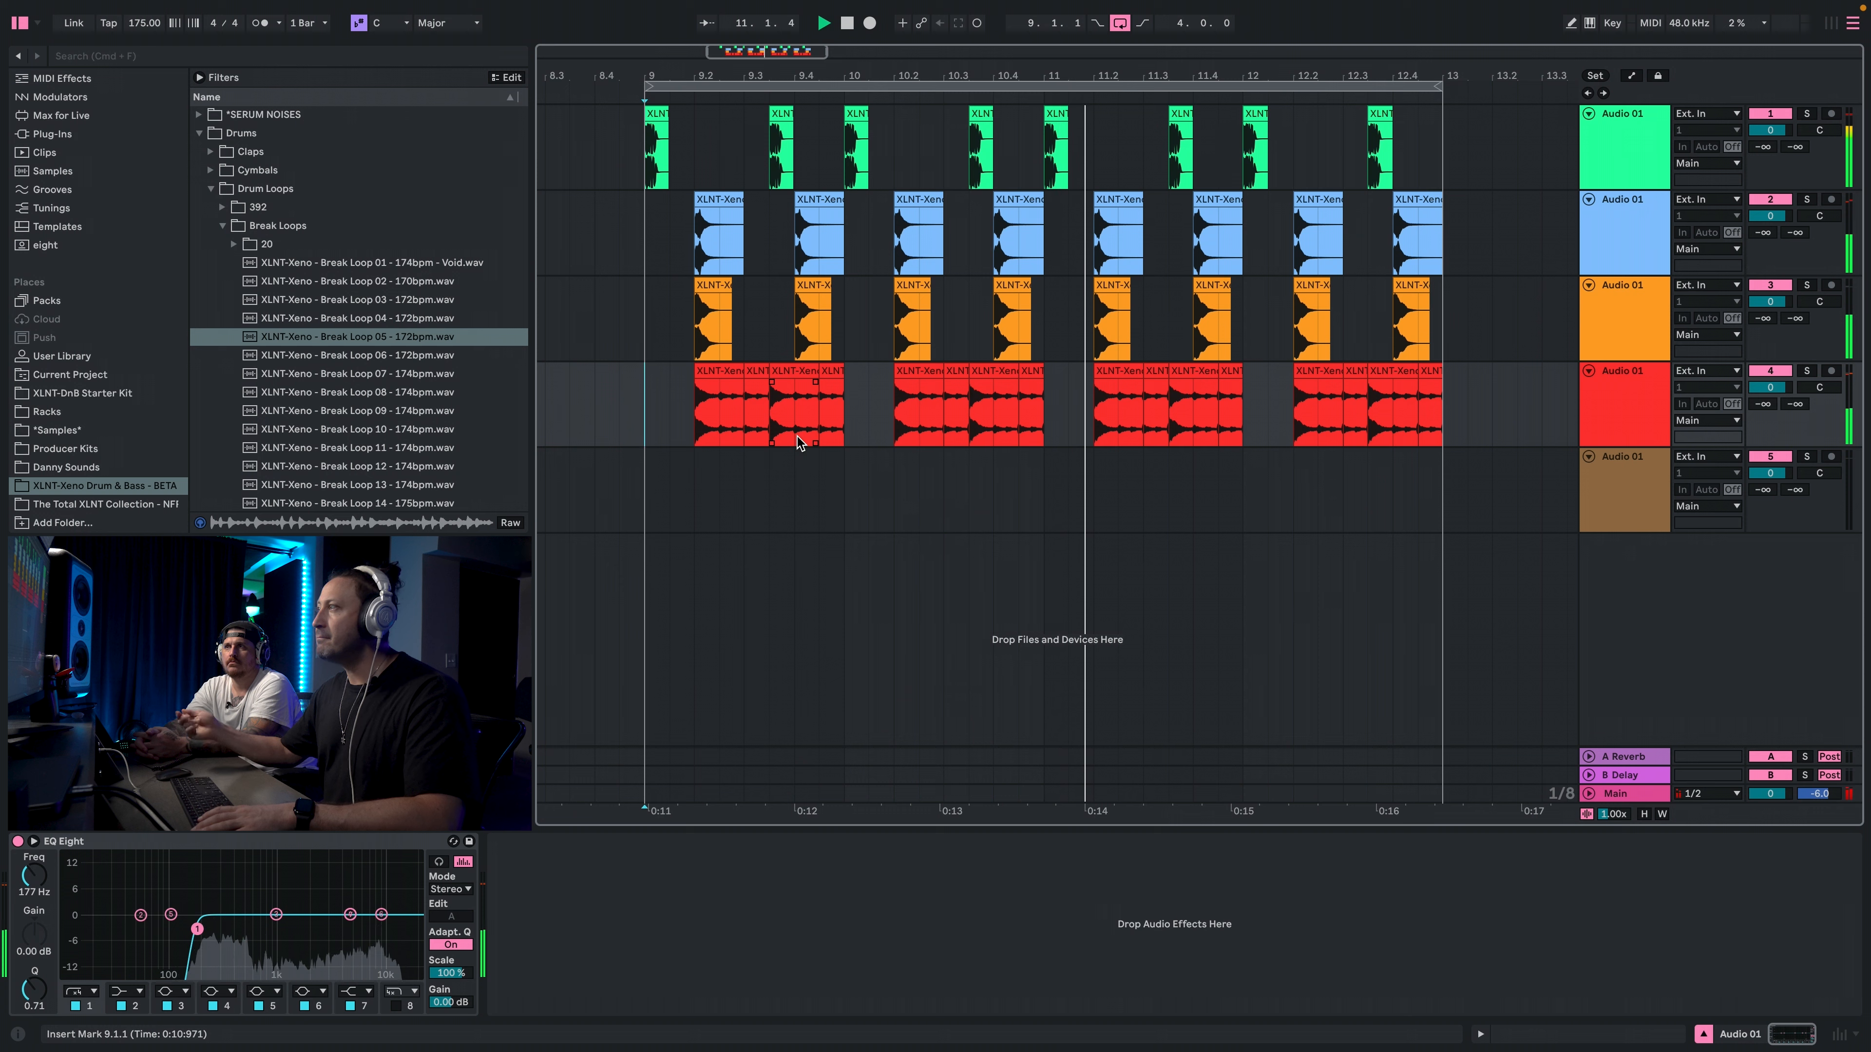
{"action": "key", "text": "space"}
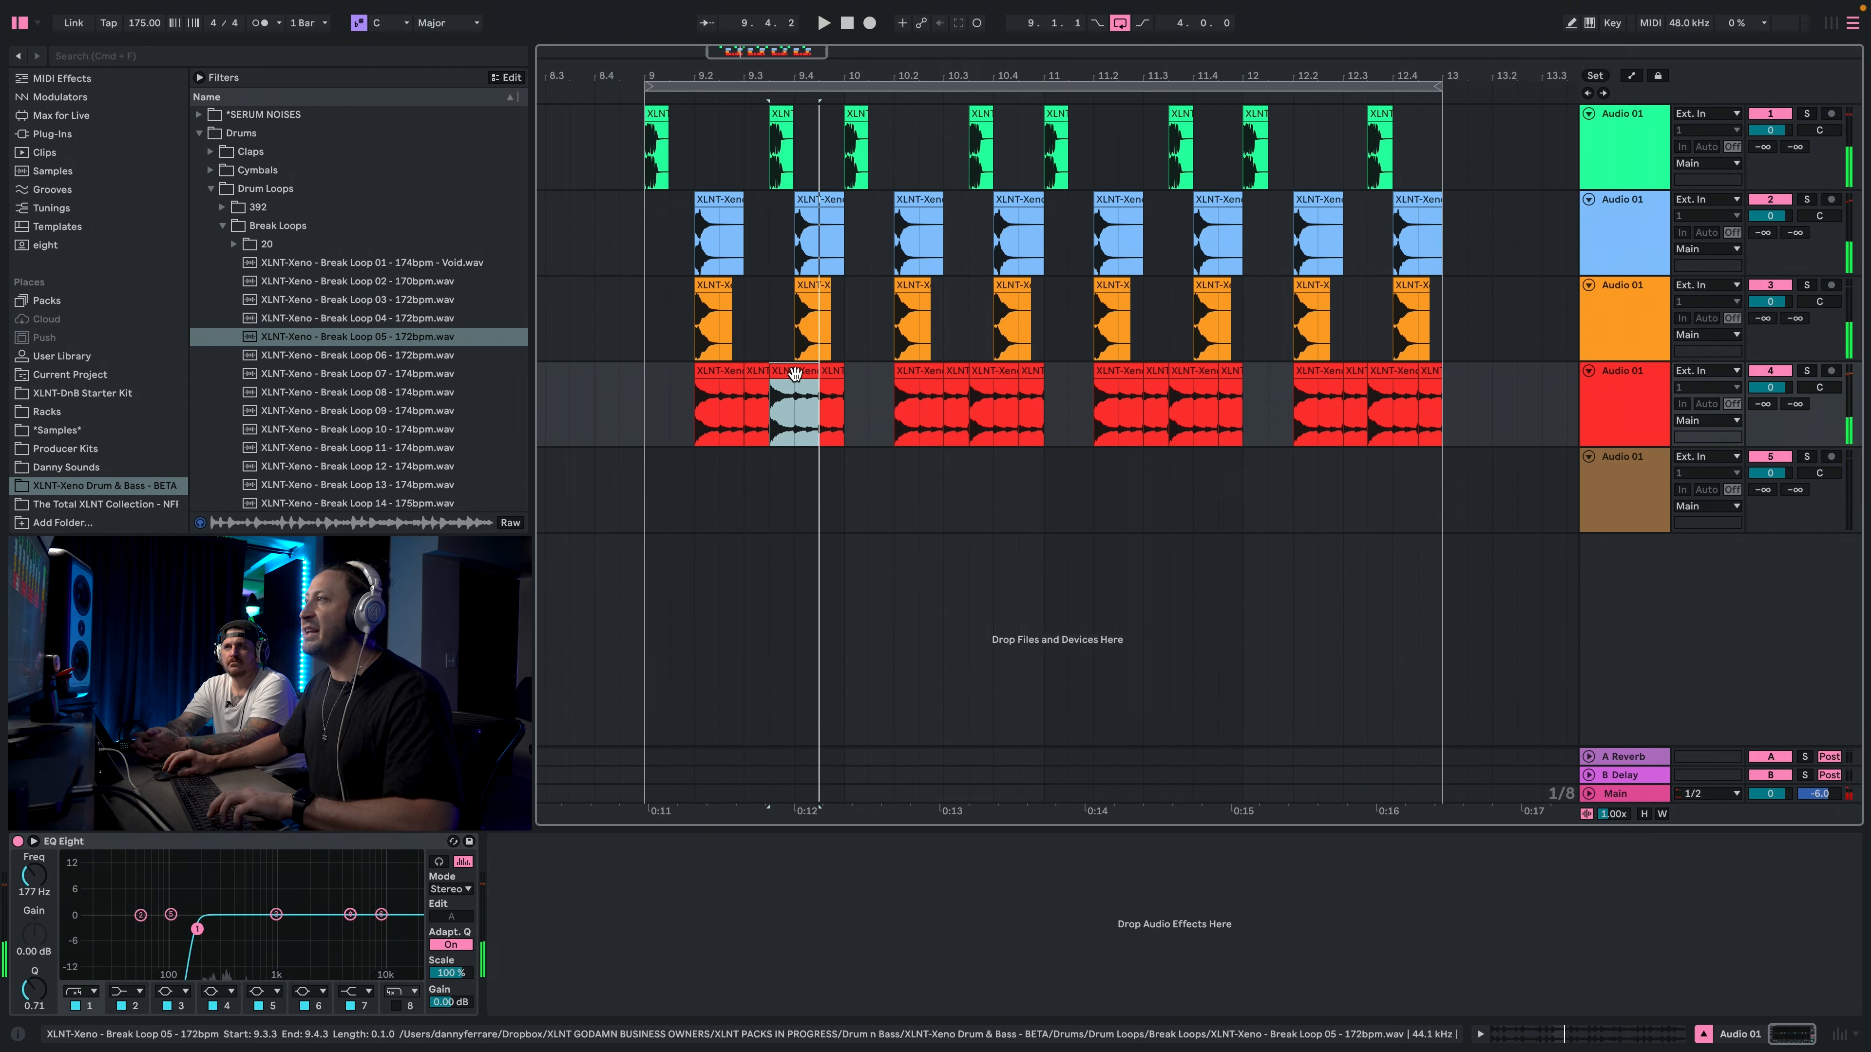
Shift bar 9's last two break slices to start at 9.4.1, duplicate the short slice into 9.3.3, and play from 9.1.1.
{"action": "mouse_move", "coordinate": [849, 385]}
{"action": "left_mouse_down"}
{"action": "mouse_move", "coordinate": [773, 377]}
{"action": "mouse_move", "coordinate": [826, 387]}
{"action": "left_mouse_up"}
{"action": "left_click", "coordinate": [757, 375]}
{"action": "key", "text": "super+d"}
{"action": "left_click", "coordinate": [659, 409]}
{"action": "key", "text": "space"}
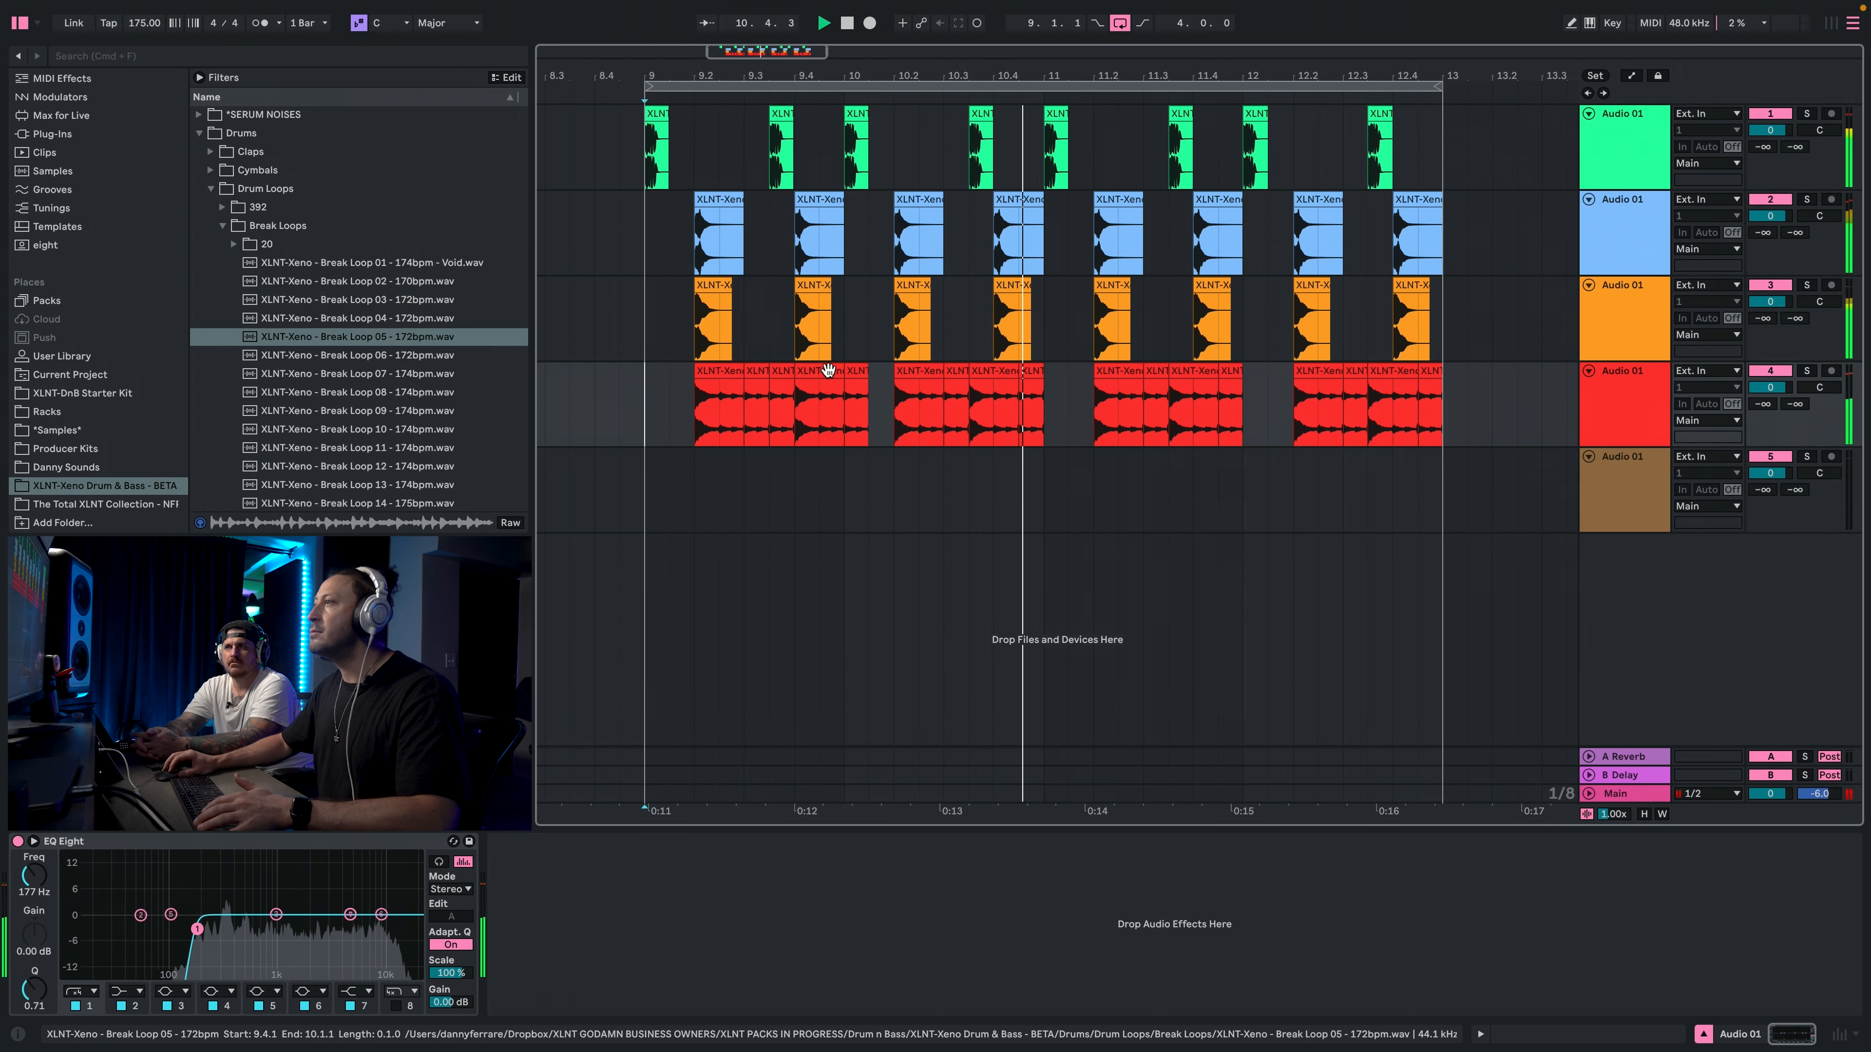
Try deactivating the break slices at 9.4.1 and 10.1.1.
{"action": "left_click", "coordinate": [808, 375]}
{"action": "key", "text": "0"}
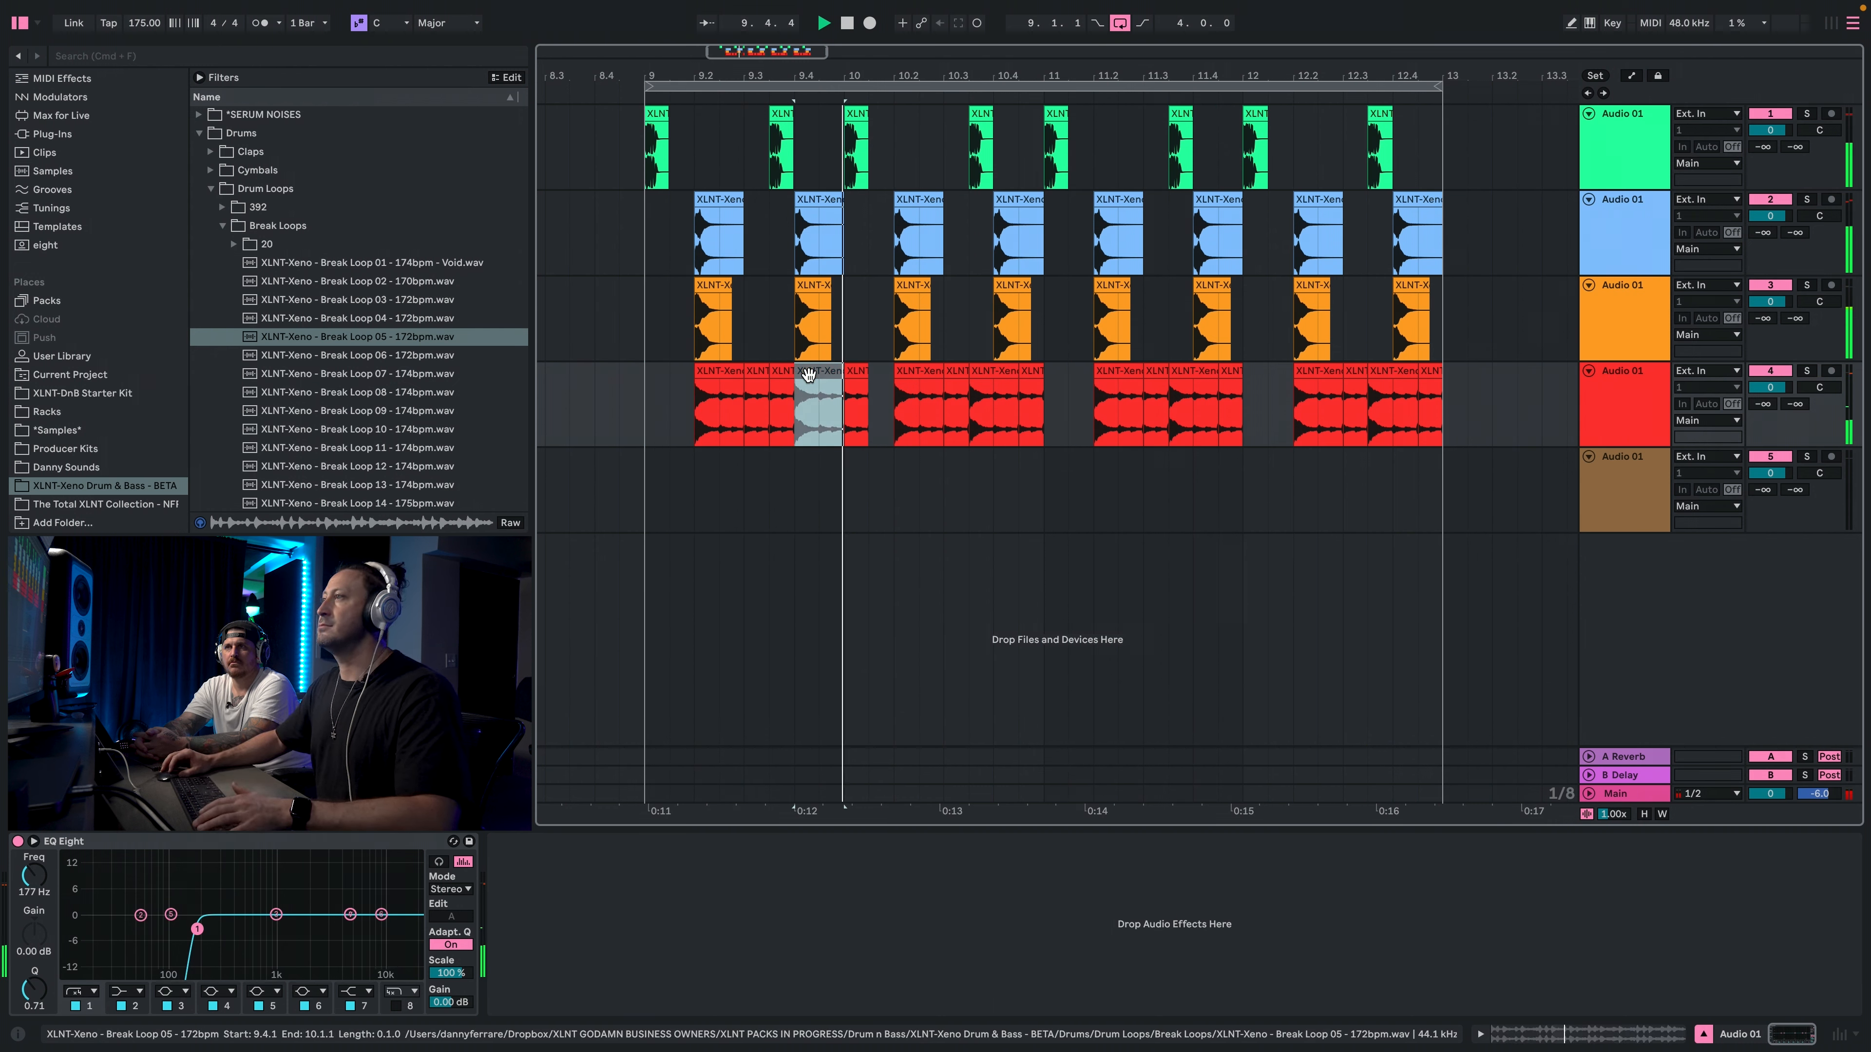
{"action": "left_click", "coordinate": [685, 412]}
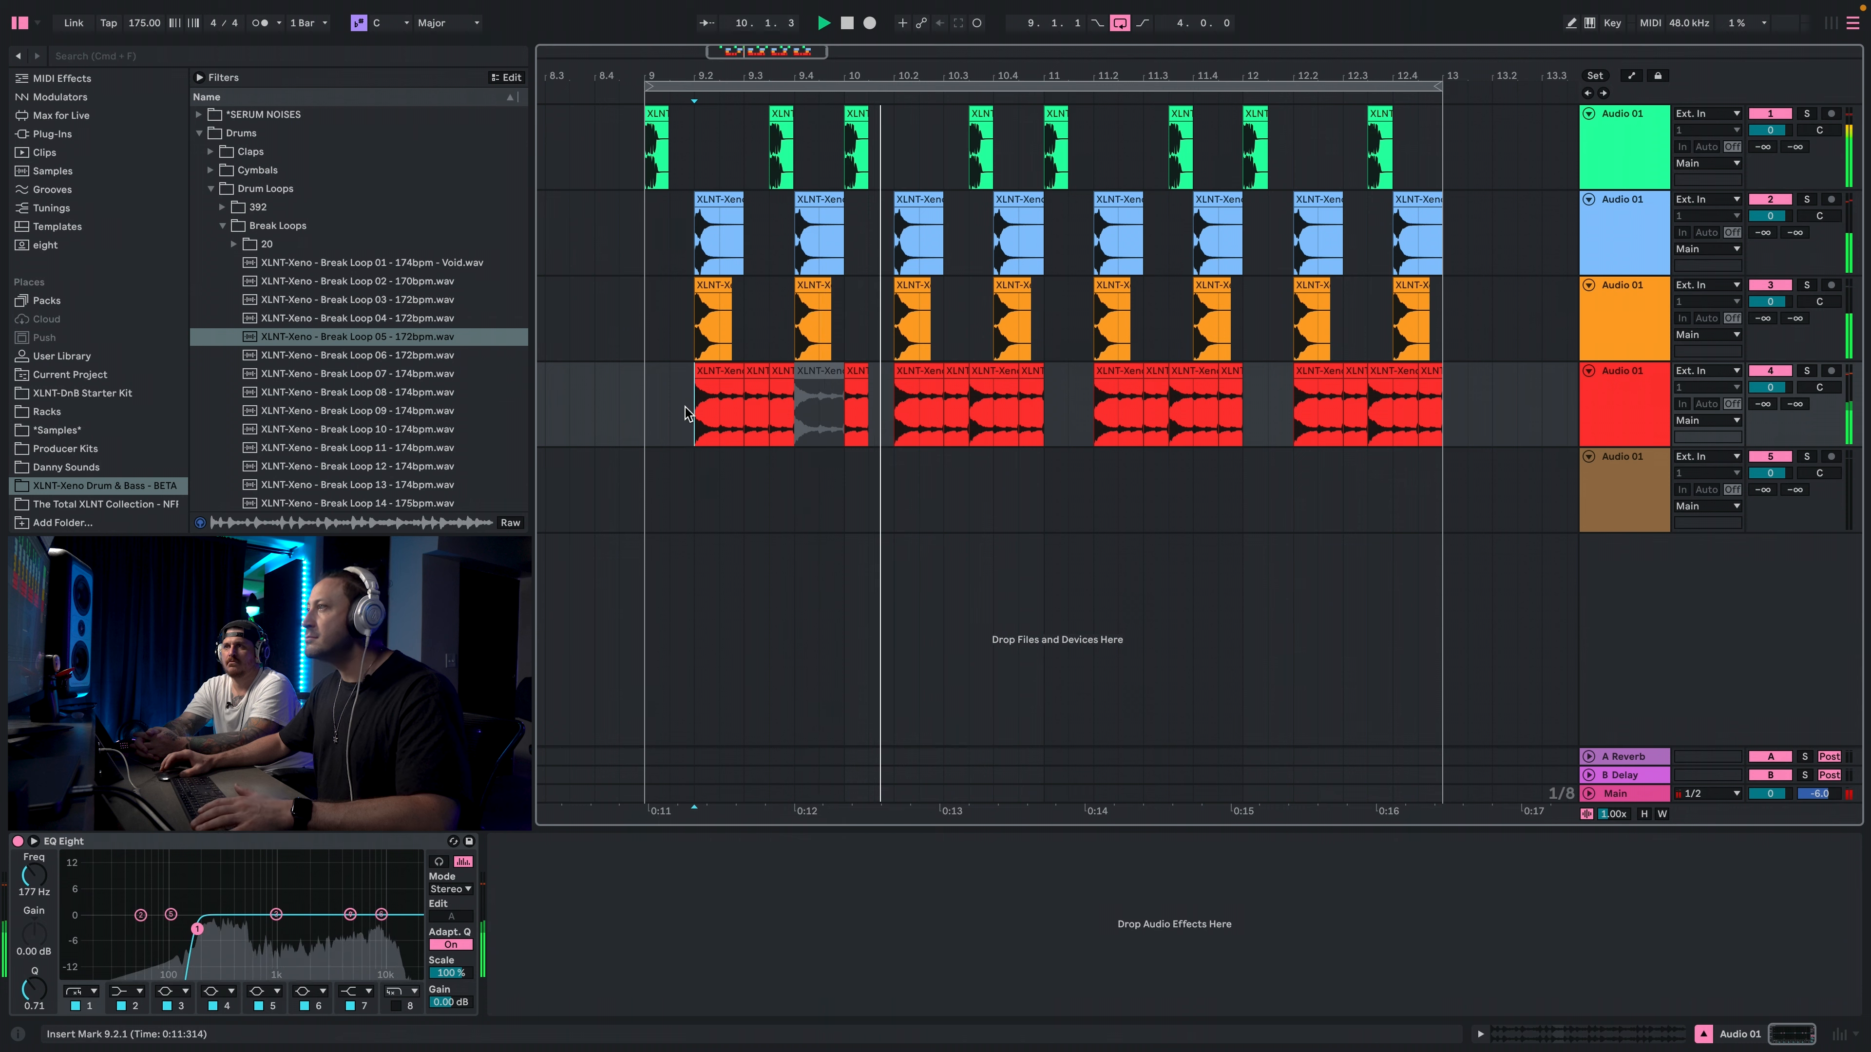
{"action": "key", "text": "0"}
{"action": "left_click", "coordinate": [645, 411]}
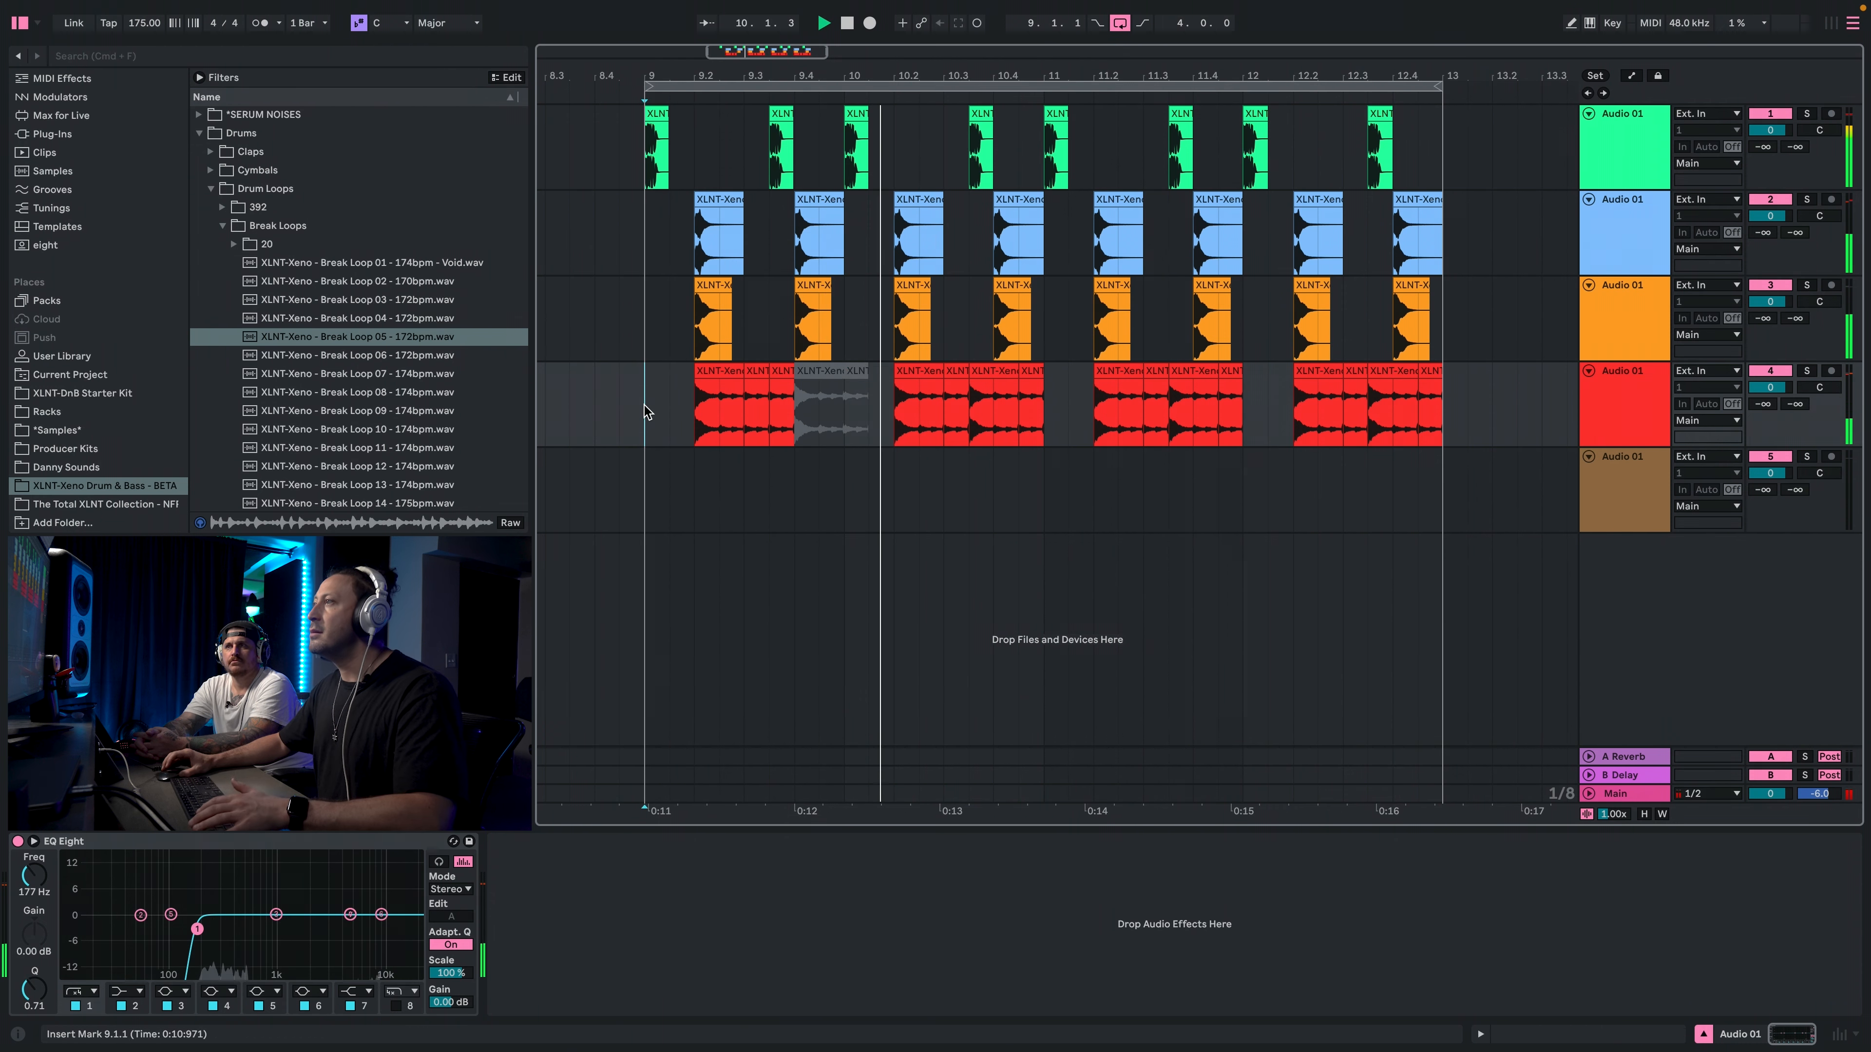
{"action": "key", "text": "super+z"}
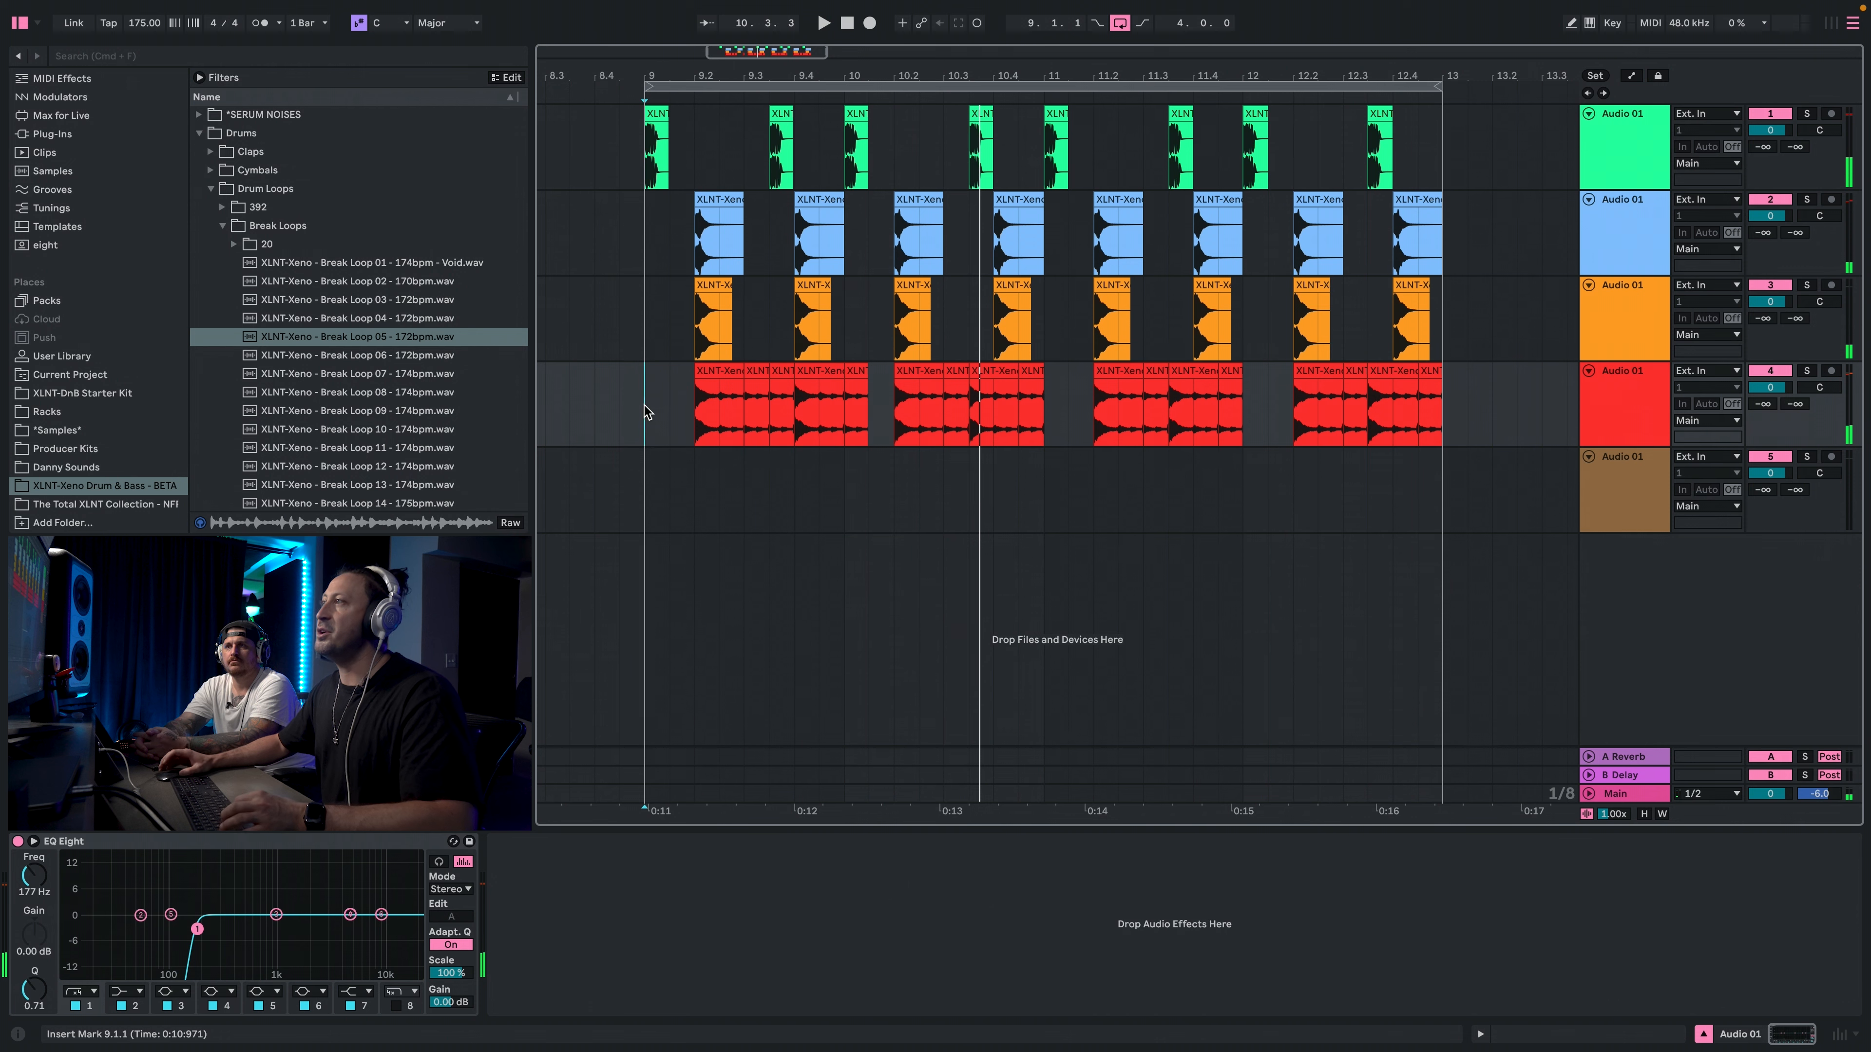
Delete the break slice at 10.1.1 and select the break track's range from 9.1.1 to 13.1.1.
{"action": "left_click", "coordinate": [854, 389]}
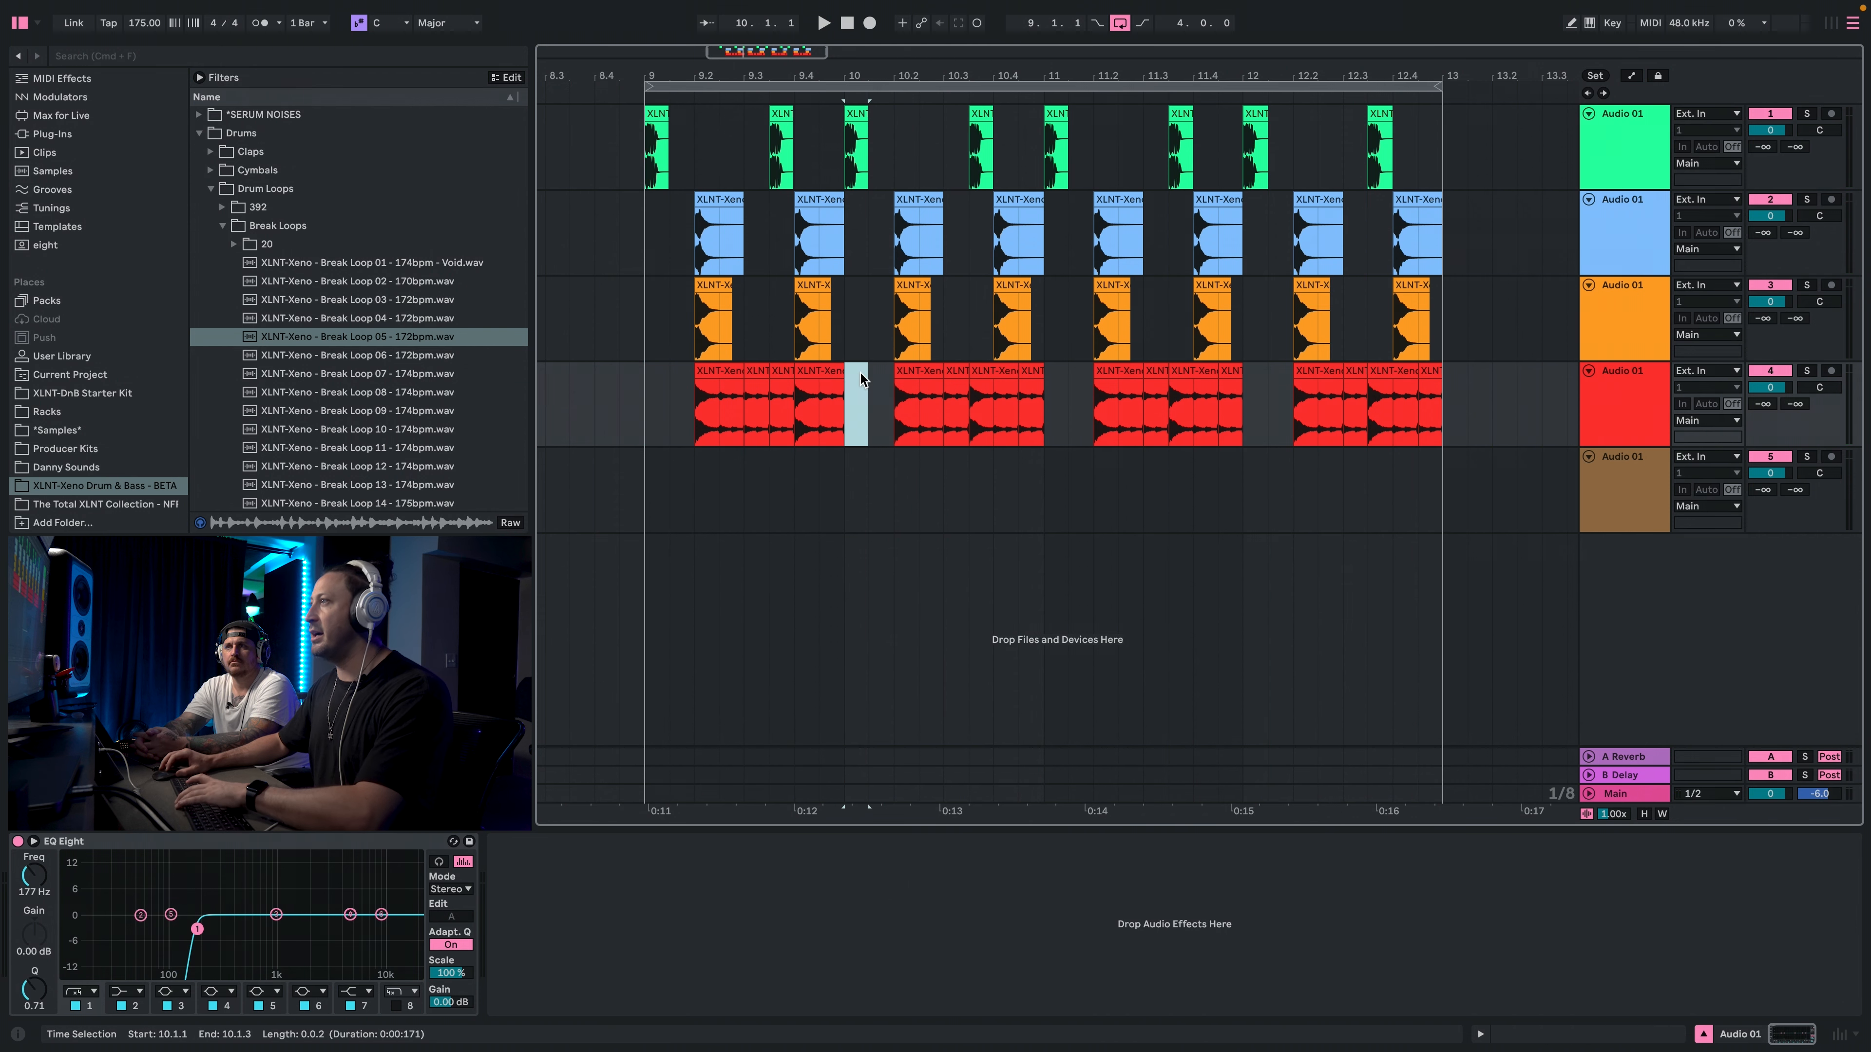
{"action": "left_click_drag", "start_coordinate": [848, 402], "coordinate": [1466, 415]}
{"action": "scroll", "coordinate": [1462, 411], "scroll_direction": "right", "scroll_amount": 1}
{"action": "left_click", "coordinate": [1448, 398]}
{"action": "left_click_drag", "start_coordinate": [685, 399], "coordinate": [1422, 374]}
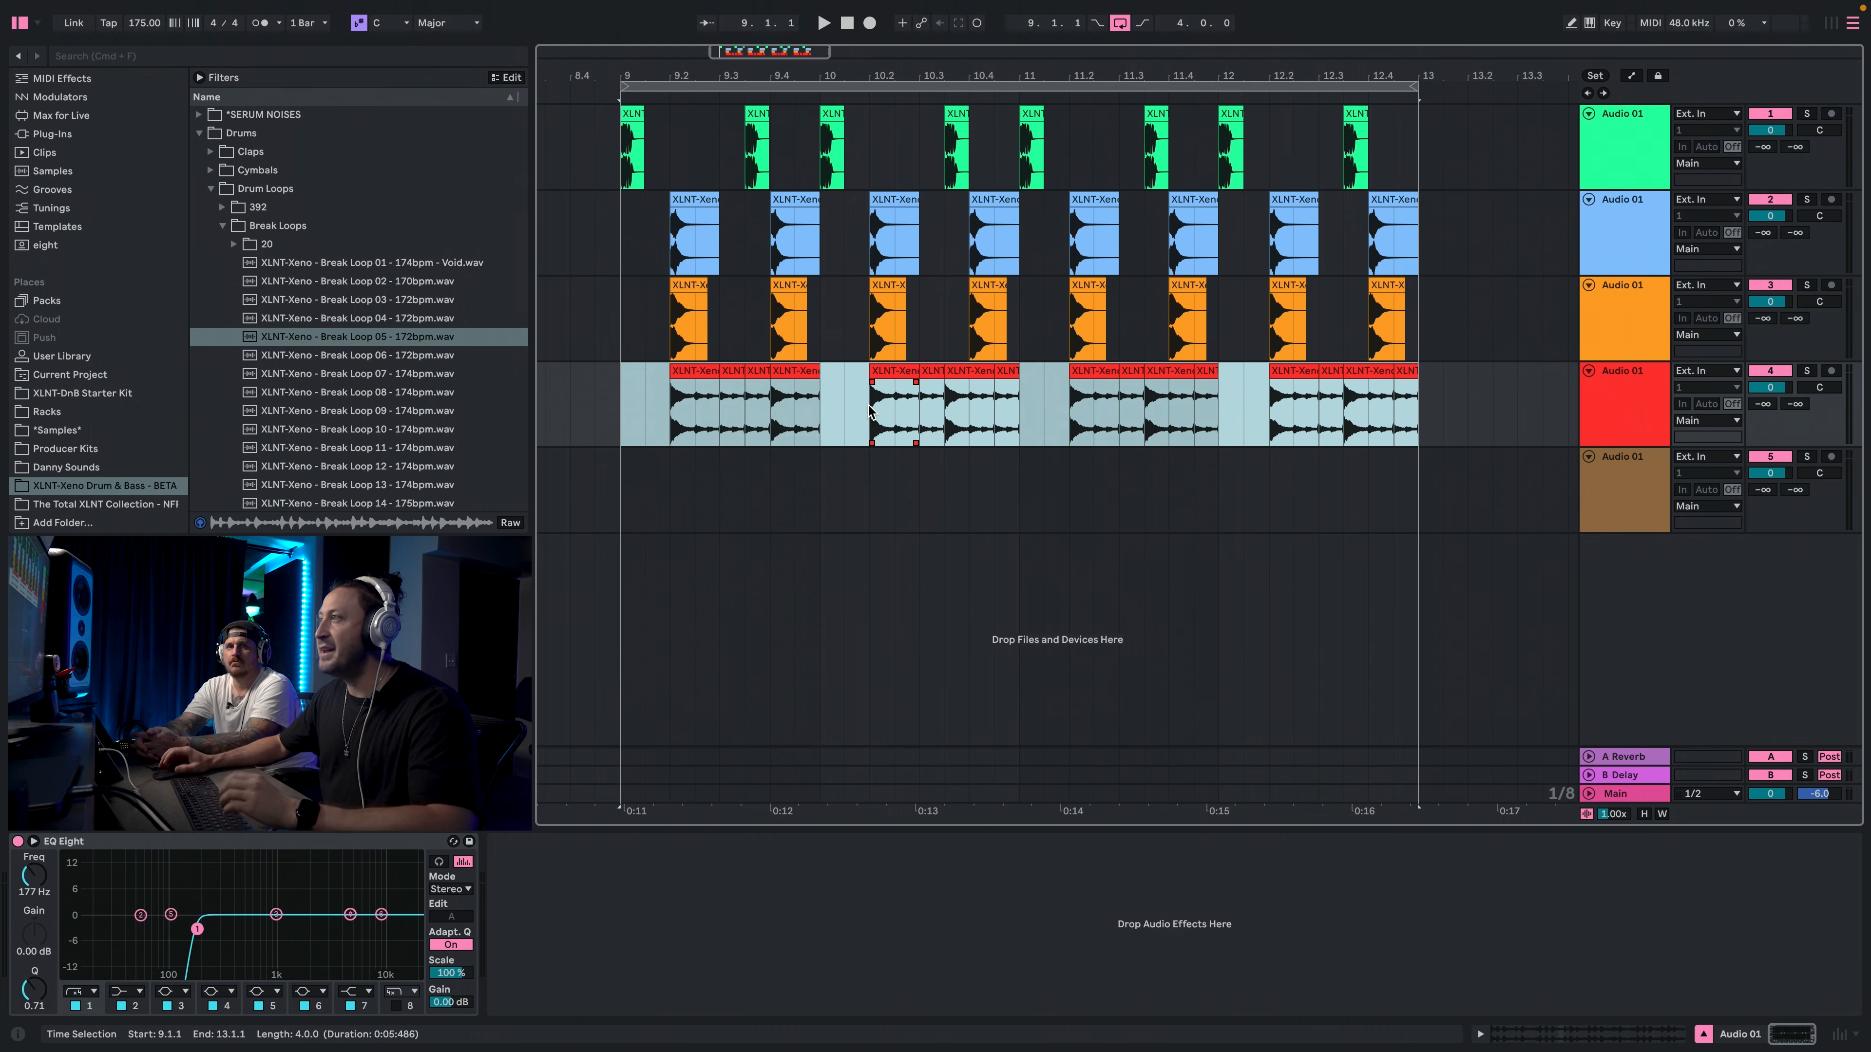